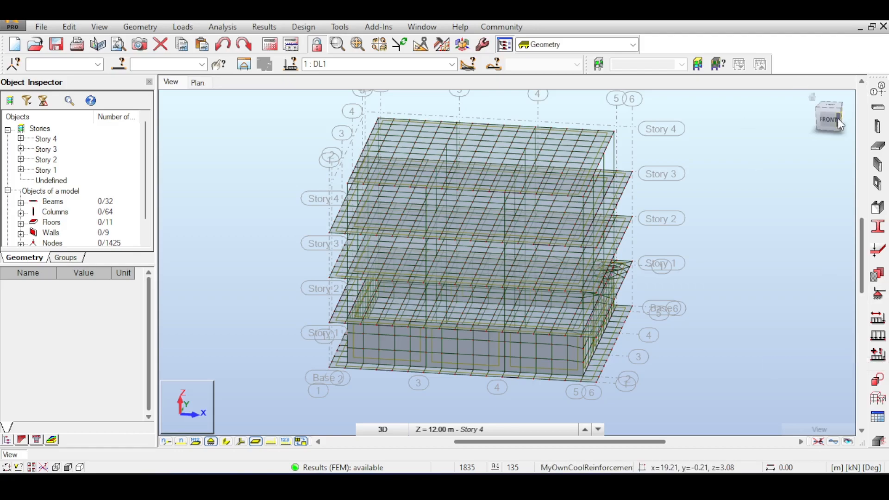
Inspect the meshed building from several angles and select the floor panel at the Story 3 level
left_click_drag(828, 118, 808, 91)
scroll(518, 276, "up", 6)
scroll(537, 247, "down", 4)
left_click_drag(821, 112, 824, 132)
scroll(706, 128, "down", 3)
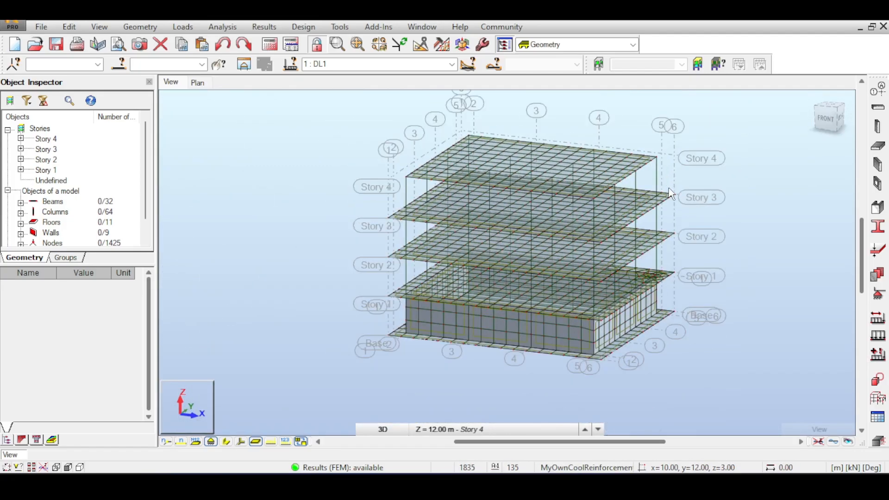
left_click(666, 196)
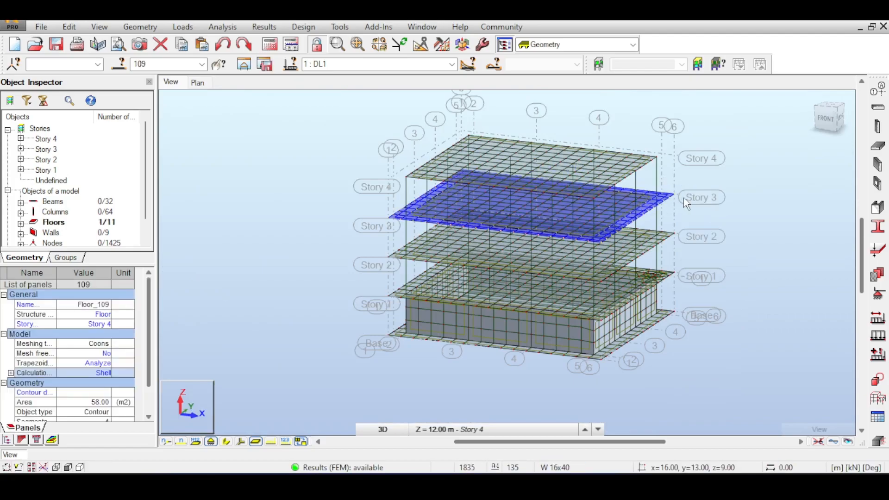
scroll(686, 203, "up", 3)
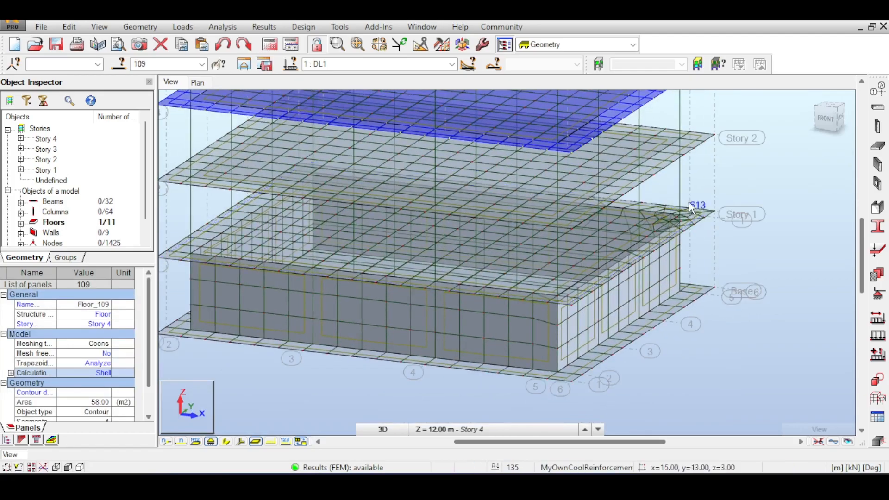
Check the properties of individual wall panels along the lowest story's front side by selecting them one after another
scroll(692, 181, "down", 2)
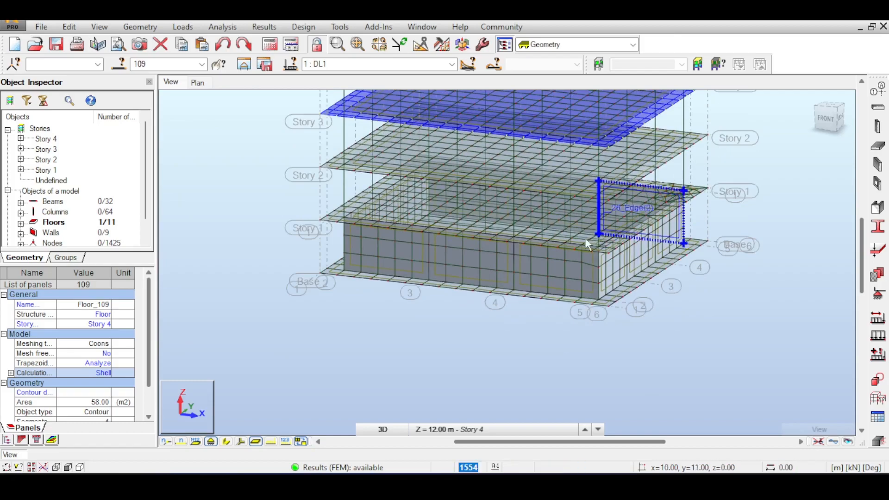
scroll(574, 264, "up", 3)
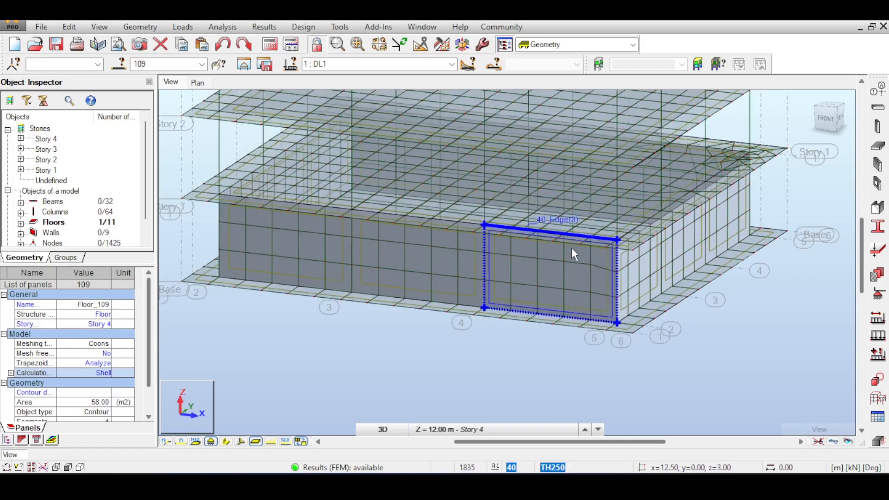
left_click(565, 248)
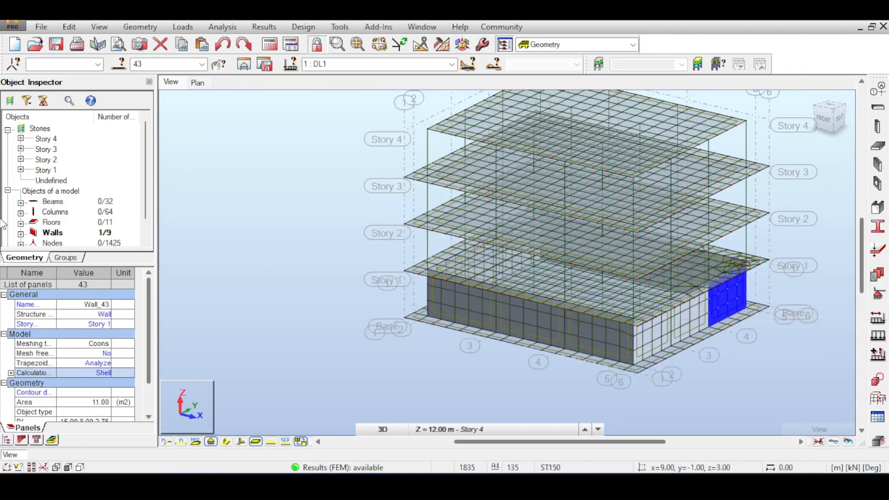
left_click(586, 325)
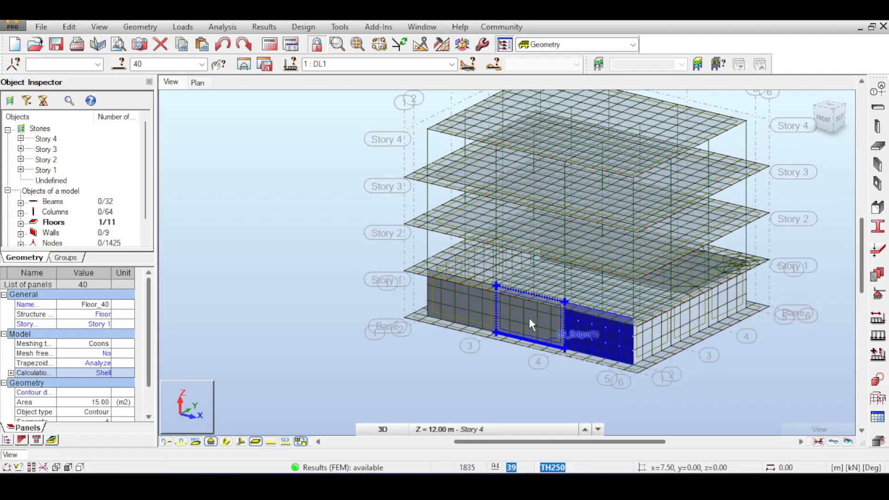
left_click(528, 318)
left_click(483, 309)
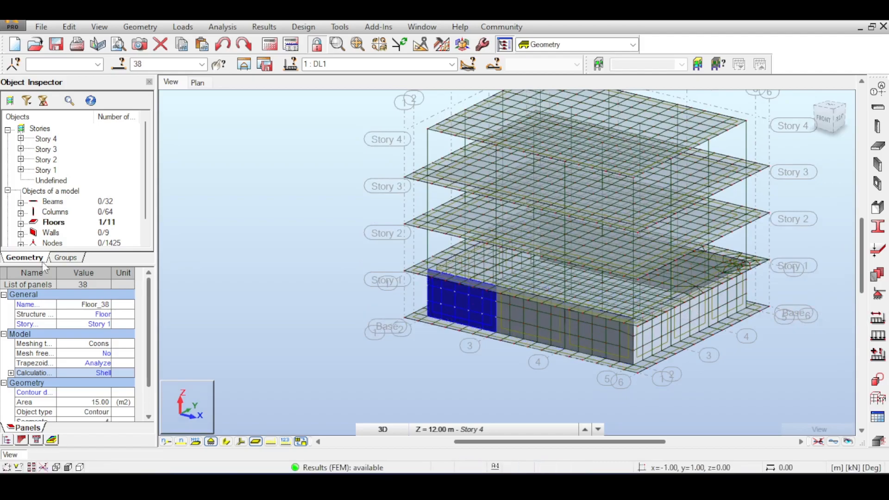
Highlight all wall objects in the model to see which panels count as walls, and clear the selection
right_click(52, 233)
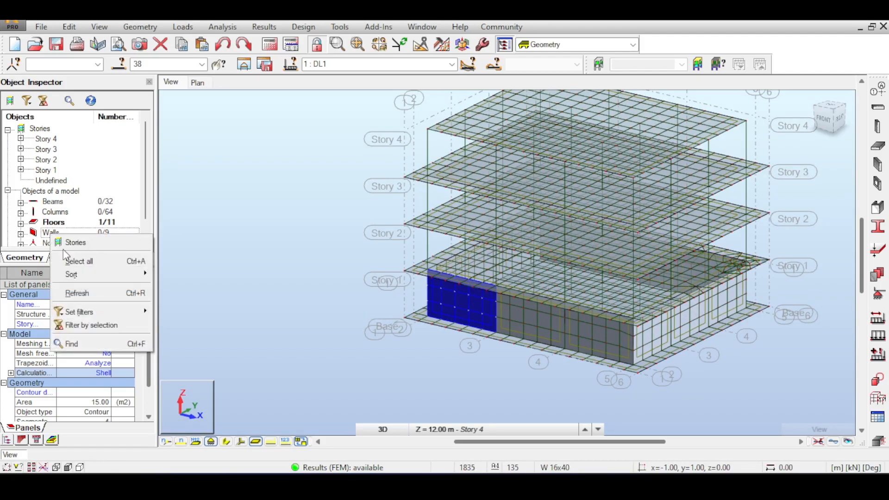
left_click(88, 259)
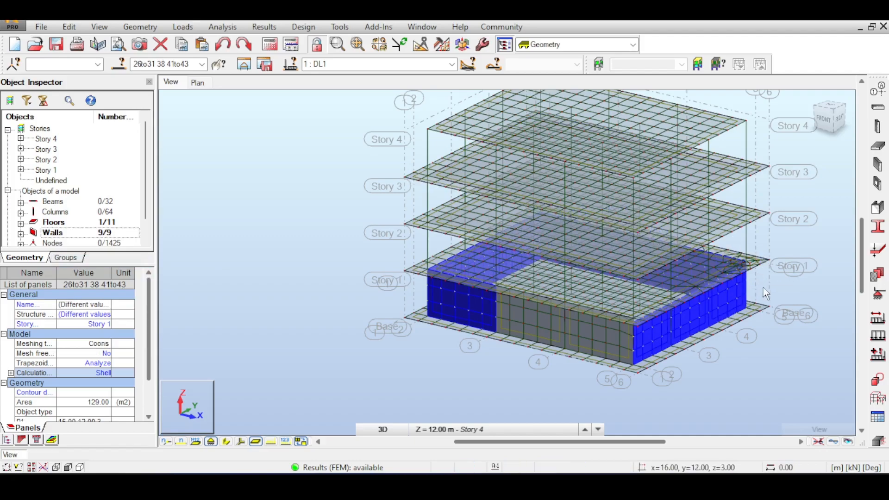
left_click(804, 253)
Examine the finite element mesh on the walls and floors of the lowest story
scroll(467, 324, "up", 2)
middle_click_drag(316, 218, 369, 206)
scroll(246, 186, "down", 3)
scroll(423, 250, "up", 3)
middle_click_drag(826, 295, 713, 317)
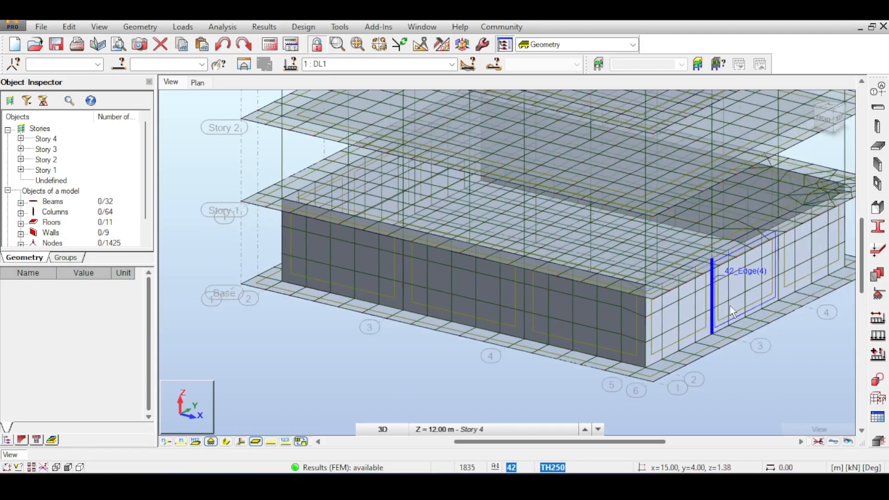
scroll(730, 302, "down", 2)
middle_click_drag(770, 277, 636, 296)
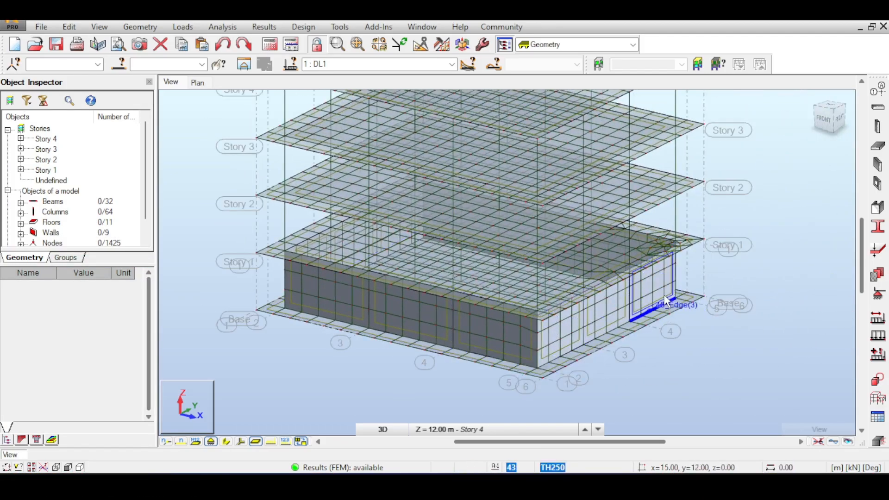
middle_click_drag(388, 169, 461, 173)
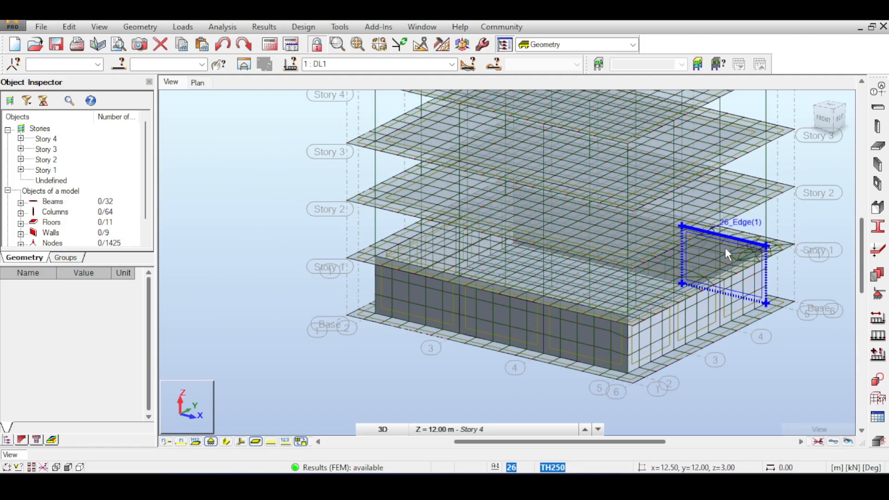
scroll(706, 198, "down", 2)
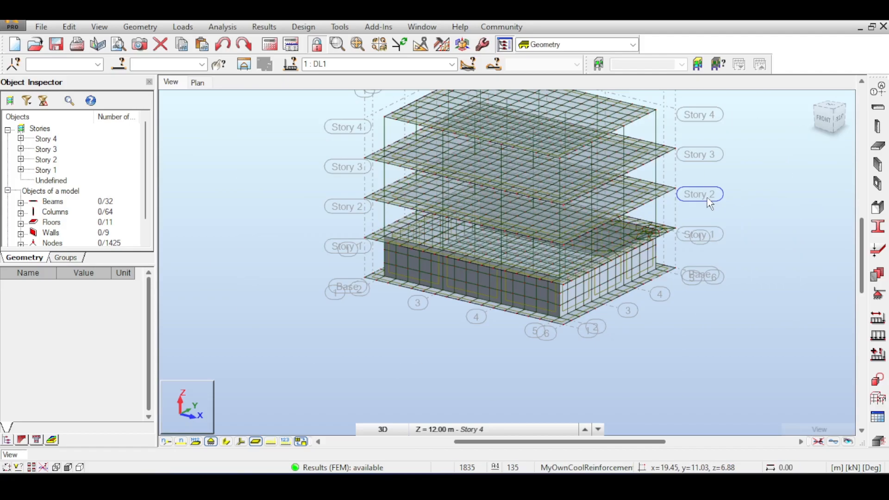
scroll(538, 298, "up", 4)
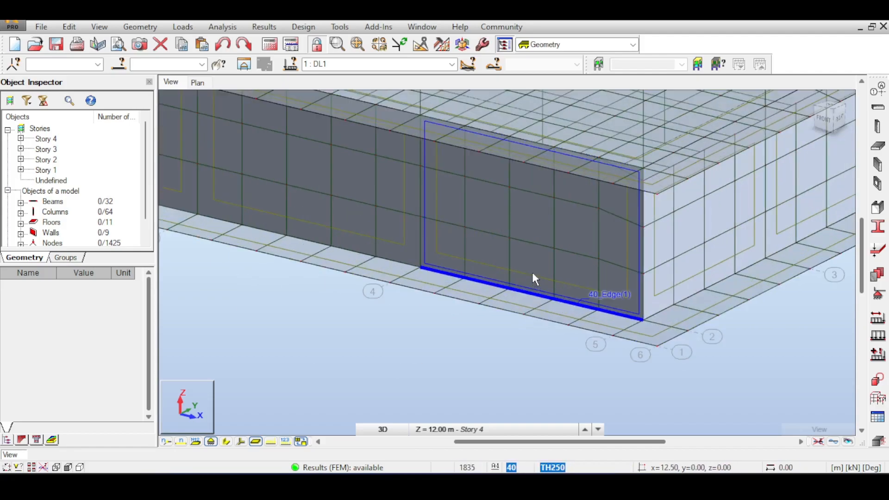
scroll(510, 280, "down", 4)
scroll(572, 235, "down", 1)
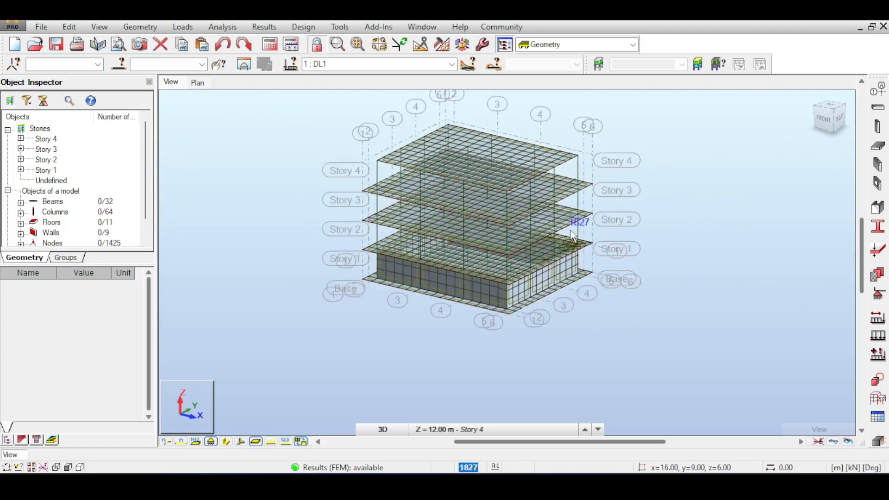
Choose a finer default meshing parameter set for all panels in the job preferences
left_click(482, 43)
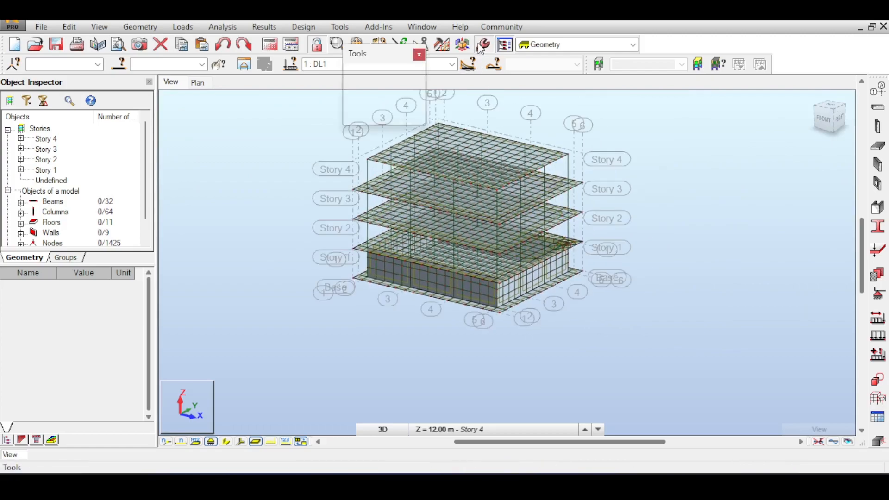
left_click(399, 116)
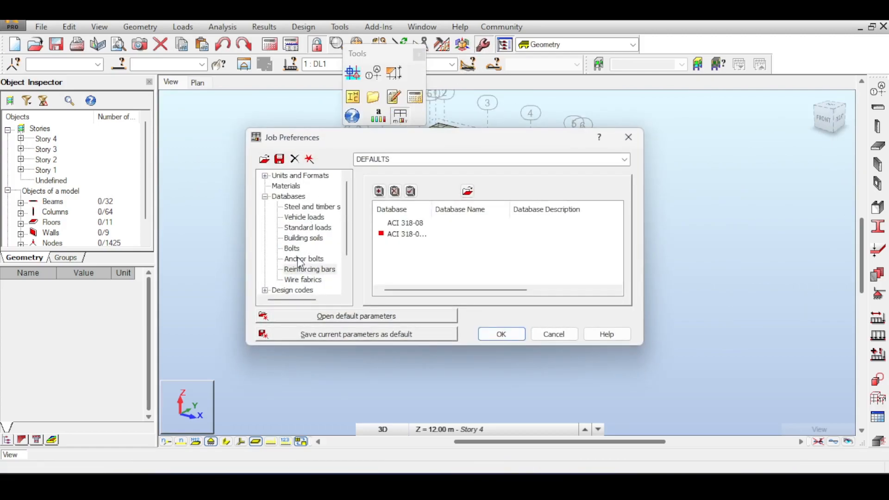
left_click(298, 278)
scroll(296, 280, "down", 2)
left_click(296, 280)
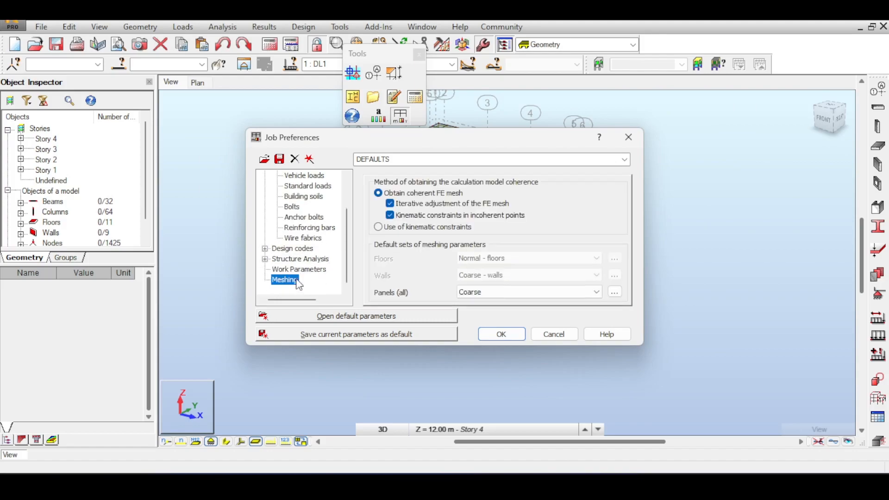
left_click(500, 291)
left_click(486, 311)
left_click(502, 334)
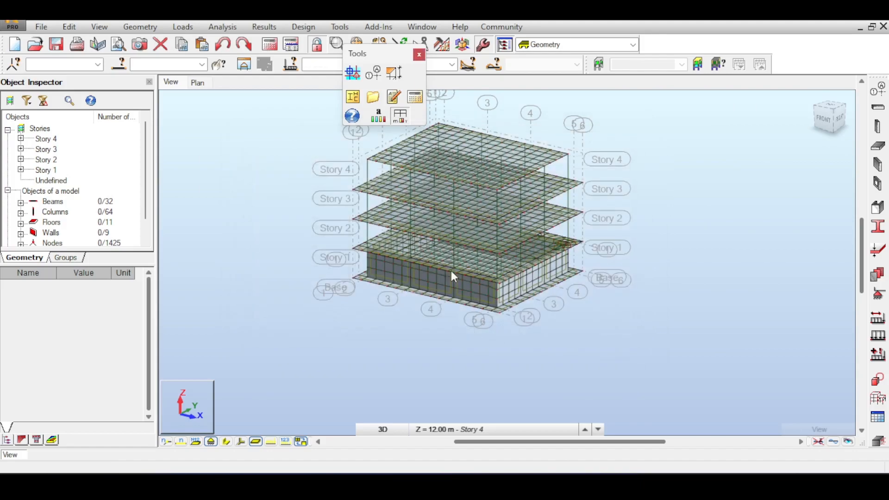
left_click(418, 53)
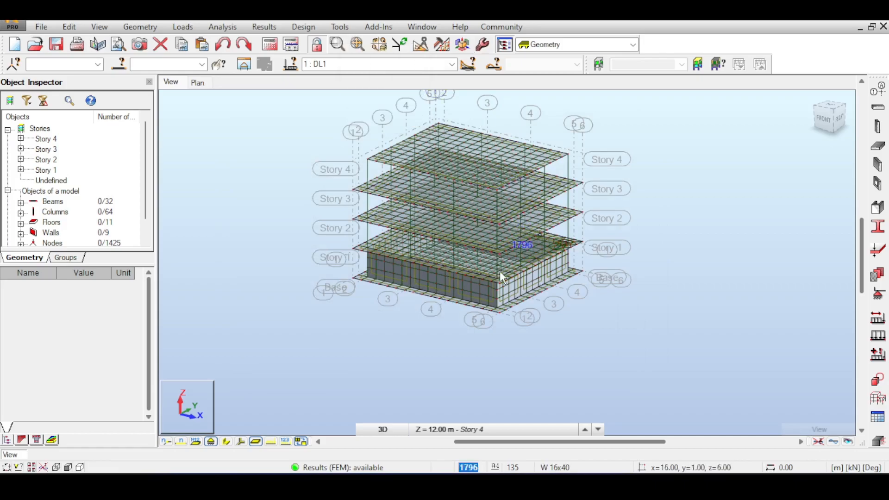
Examine the mesh around the Story 1 floor corner where the floor meets the walls, from above and from the side
scroll(500, 273, "up", 2)
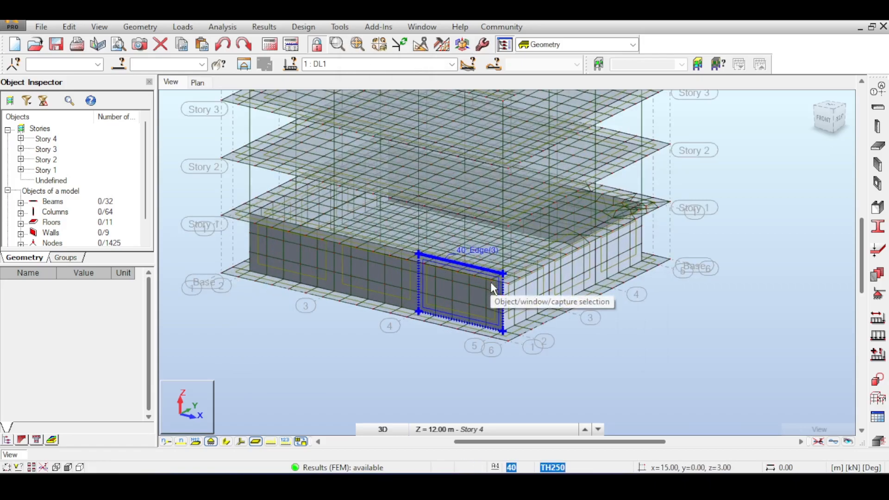
scroll(712, 212, "up", 4)
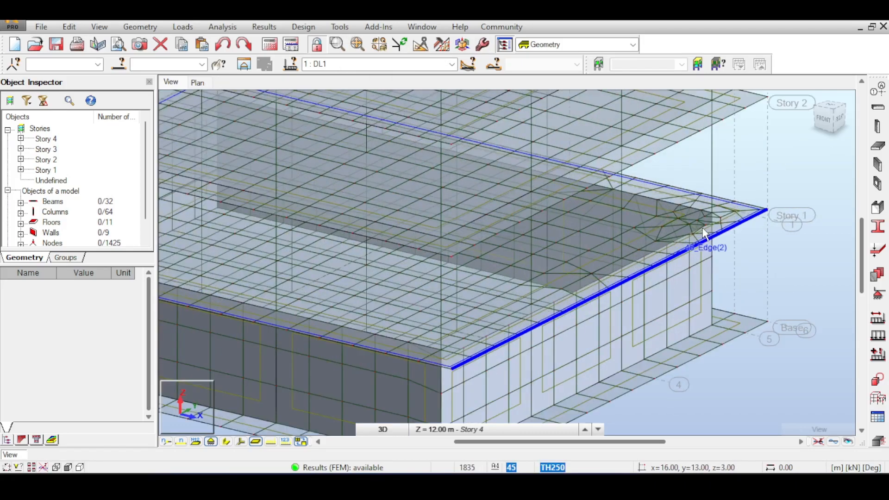
scroll(717, 210, "up", 3)
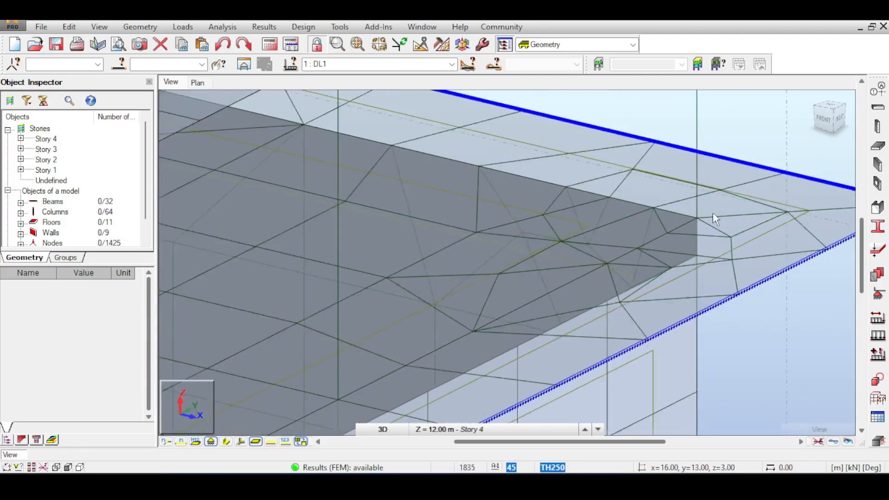
scroll(713, 212, "down", 2)
scroll(712, 212, "down", 1)
left_click_drag(829, 119, 731, 102)
middle_click_drag(779, 245, 698, 267)
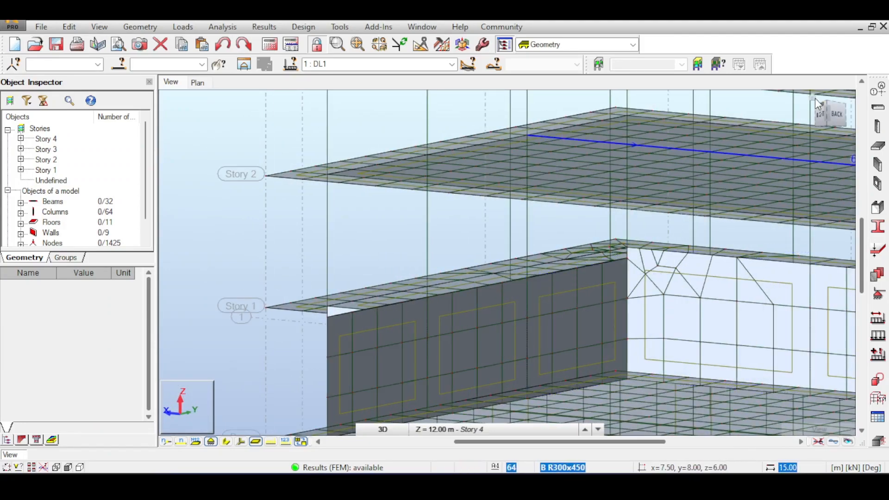
scroll(597, 264, "up", 5)
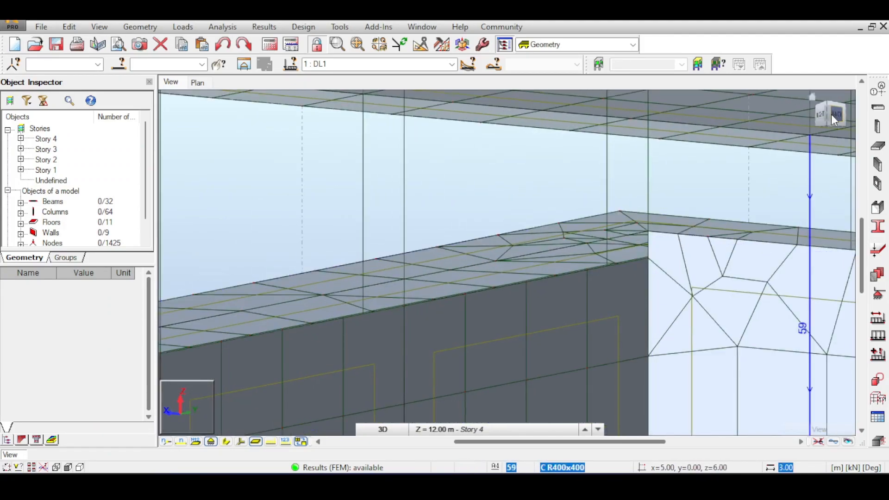
left_click_drag(831, 112, 836, 115)
scroll(687, 290, "up", 2)
middle_click_drag(692, 262, 587, 269)
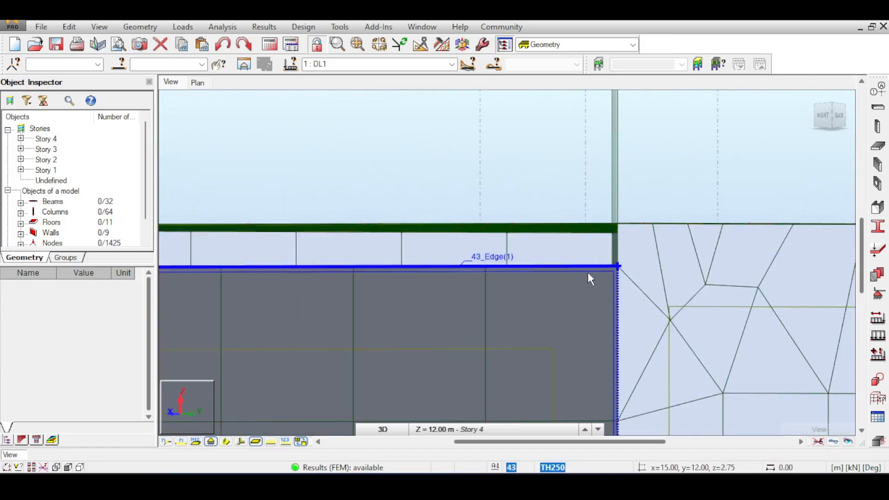
mouse_move(827, 109)
left_mouse_down()
mouse_move(854, 117)
mouse_move(855, 110)
mouse_move(824, 112)
left_mouse_up()
scroll(585, 270, "down", 5)
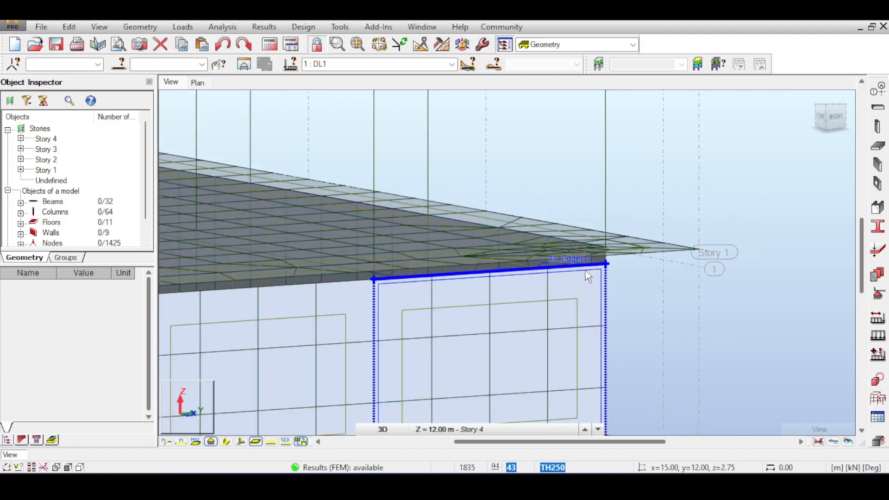
Compare the mesh along the right-side walls' upper edges and at their junction with the front wall
middle_click_drag(569, 247, 657, 228)
scroll(524, 281, "up", 2)
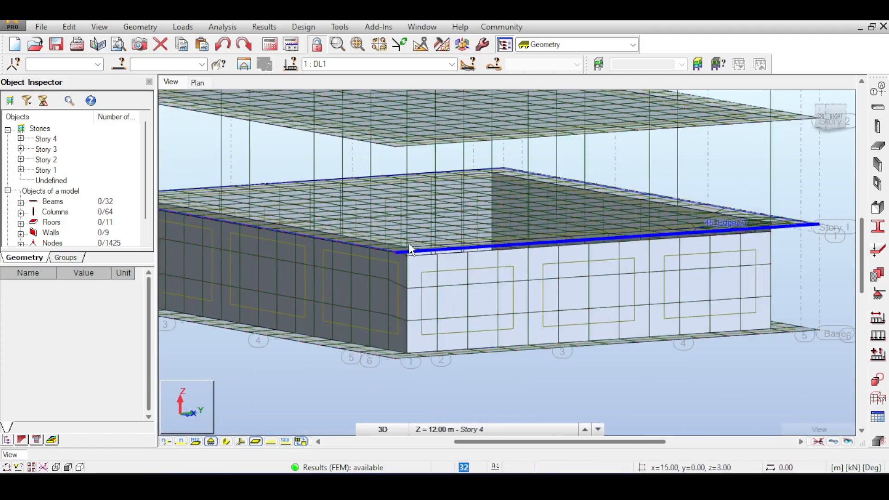
scroll(407, 247, "up", 3)
scroll(429, 265, "down", 3)
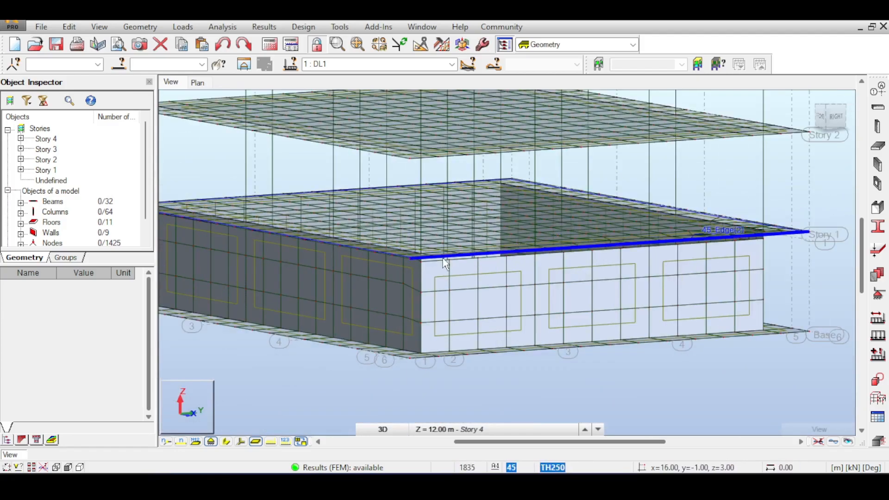
scroll(499, 256, "down", 3)
left_click_drag(826, 120, 839, 119)
scroll(532, 269, "up", 4)
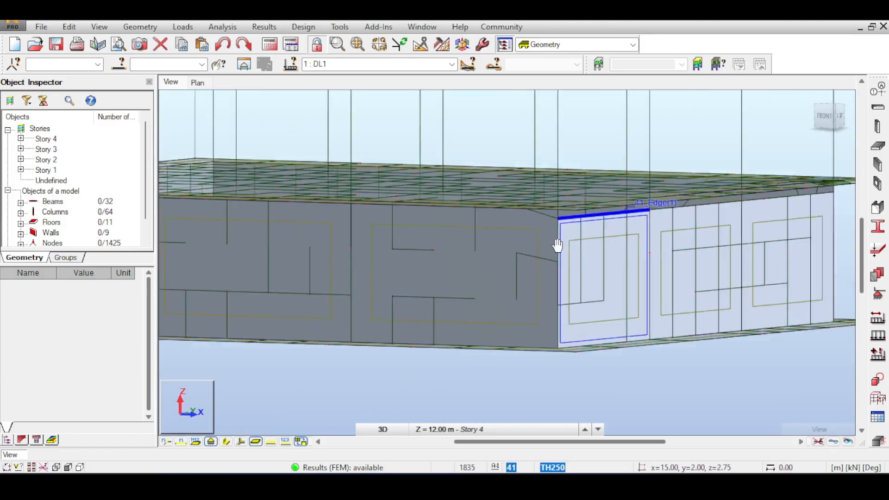
left_click(533, 250)
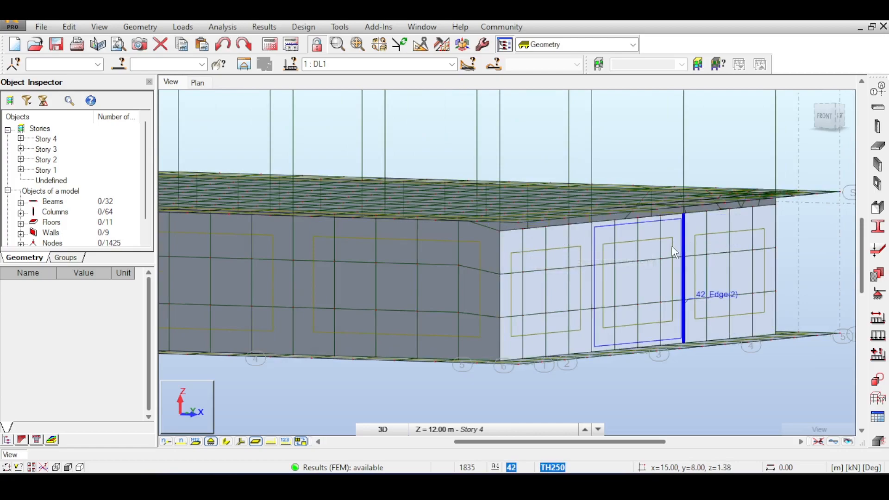
scroll(705, 230, "down", 3)
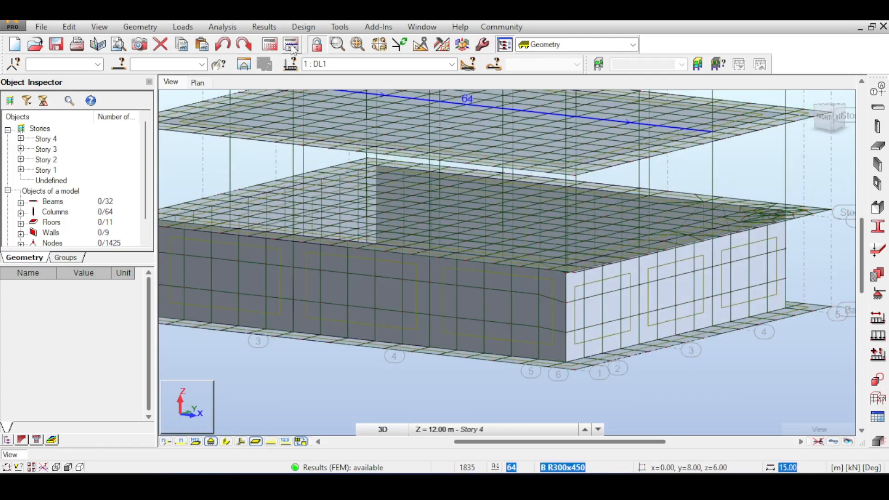
Regenerate the calculation model with the new meshing preferences and review the mesh on the whole building
left_click(291, 44)
scroll(553, 205, "down", 3)
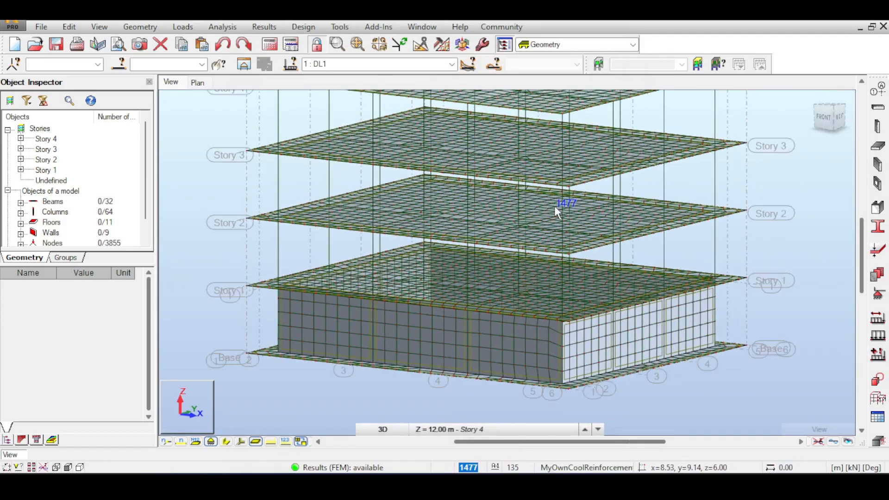
scroll(623, 170, "down", 1)
middle_click_drag(623, 170, 526, 137)
middle_click_drag(584, 151, 617, 158)
middle_click_drag(654, 117, 678, 139)
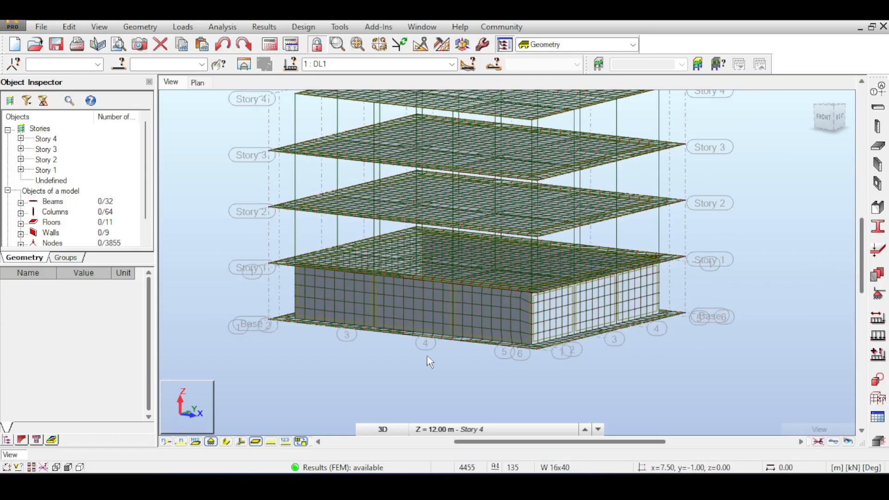
Examine the mesh of the front wall panels near the corner with the side wall
scroll(466, 300, "up", 2)
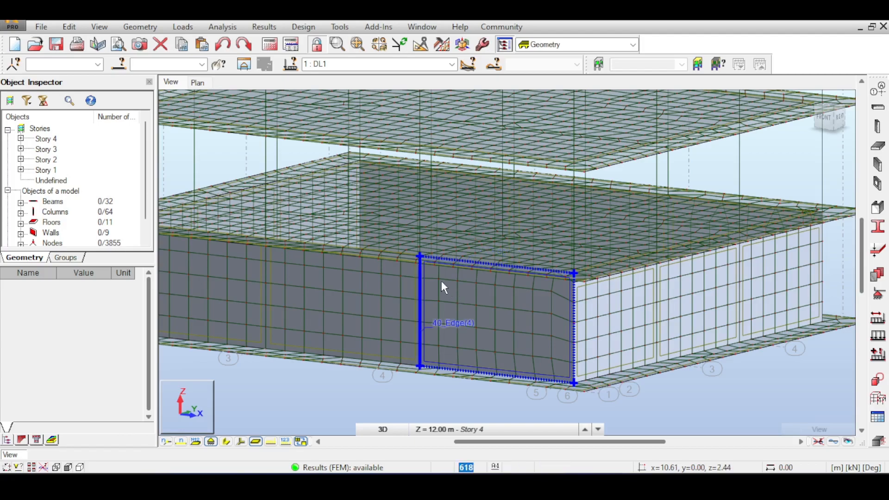
scroll(654, 244, "down", 3)
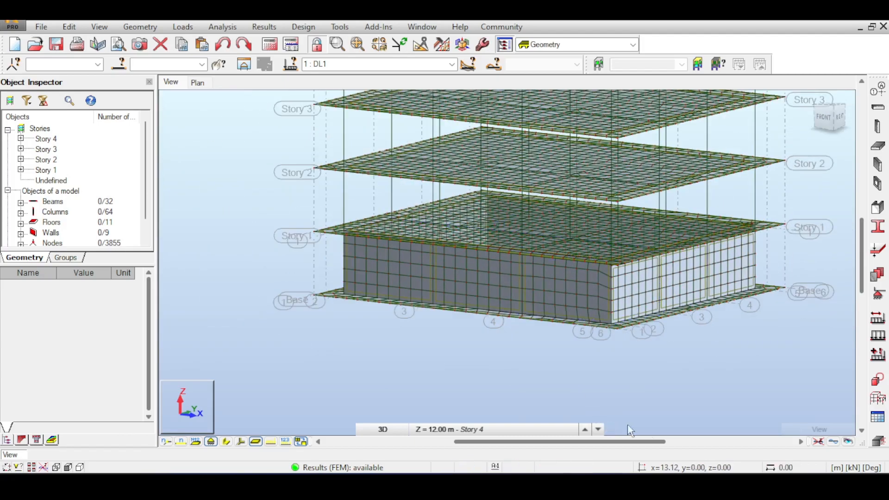
scroll(521, 373, "up", 2)
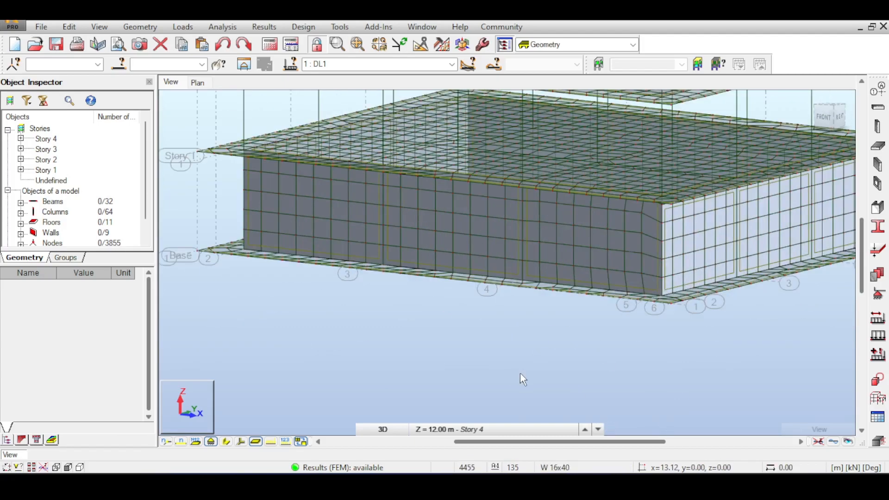
scroll(577, 265, "up", 1)
left_click(575, 267)
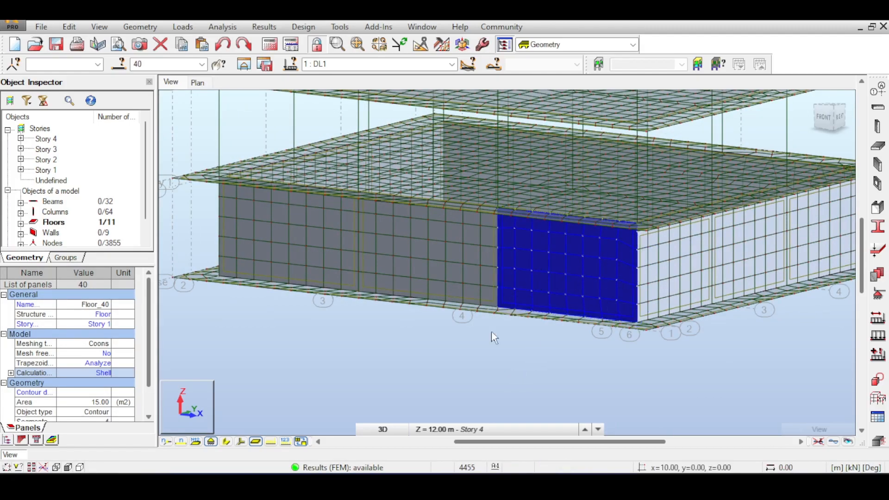
middle_click_drag(493, 350, 466, 372)
left_click(459, 368)
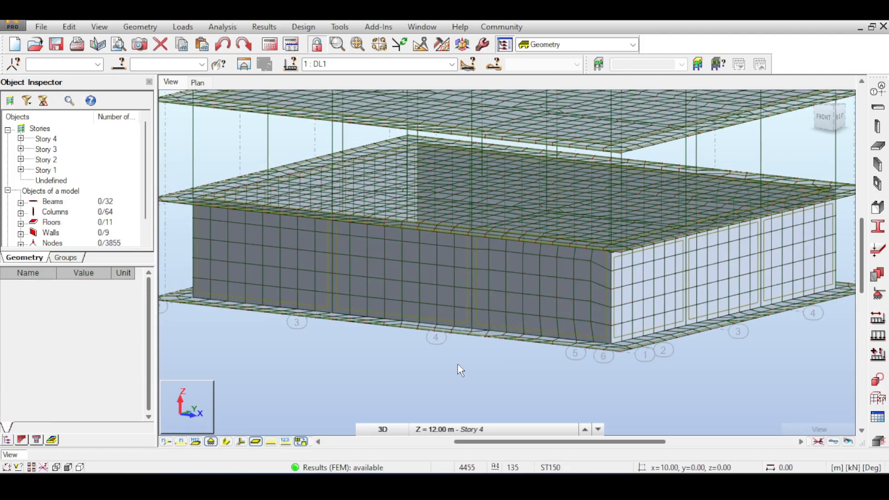
left_click(264, 27)
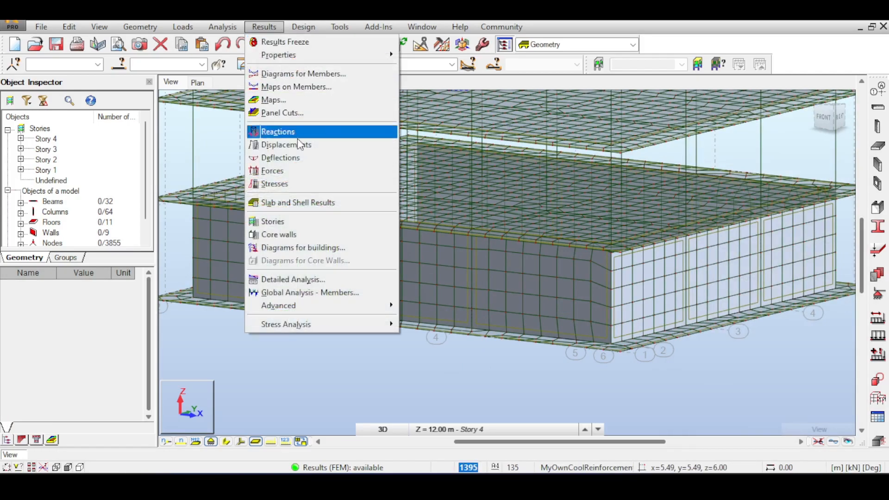
left_click(315, 100)
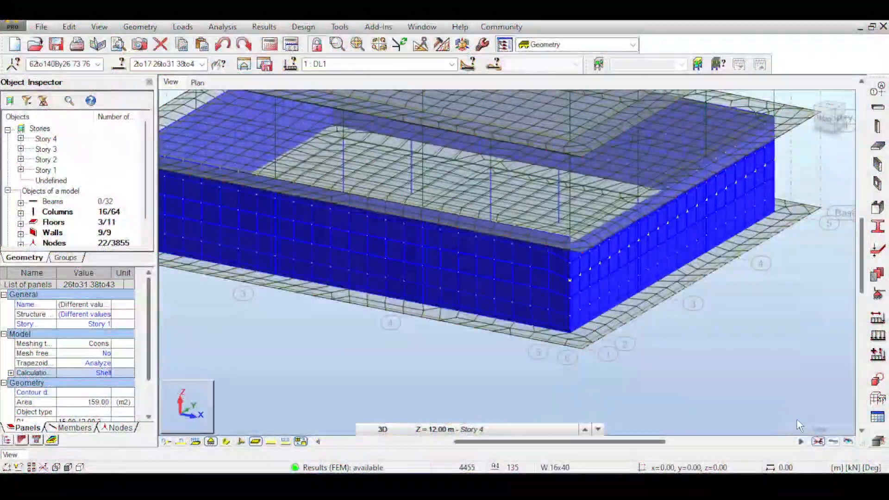
left_click(686, 331)
Make the Earth load case the active case for the results
left_click(451, 64)
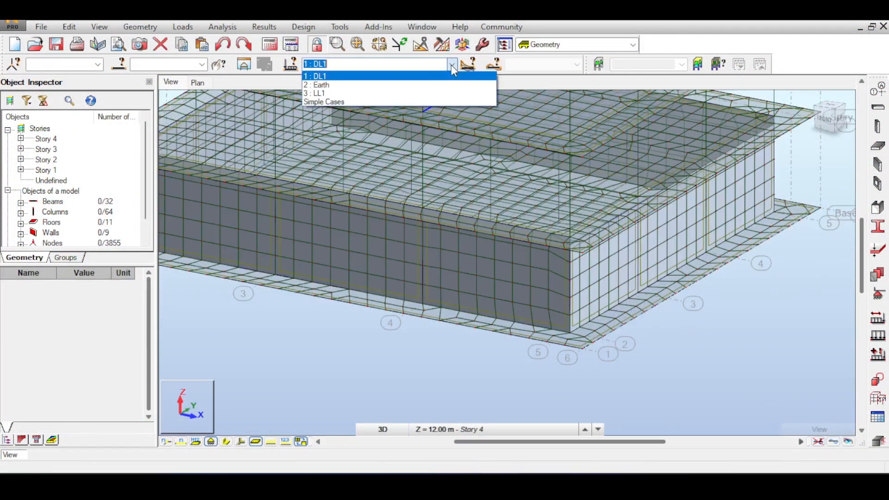
left_click(407, 82)
middle_click_drag(664, 260, 697, 292)
scroll(697, 291, "down", 3)
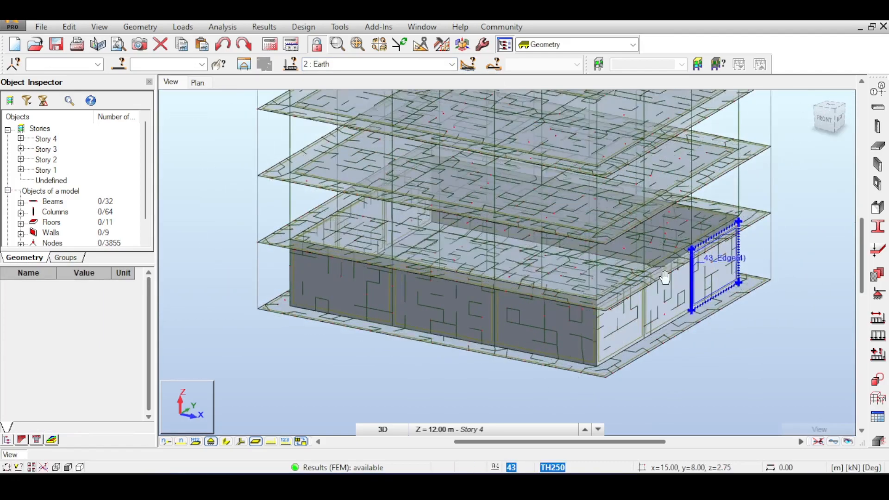
scroll(615, 287, "up", 2)
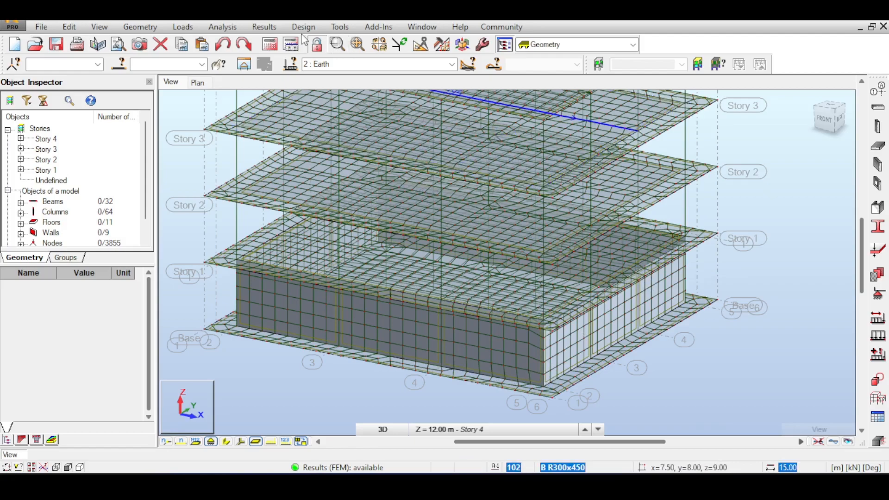
left_click(269, 26)
left_click(279, 95)
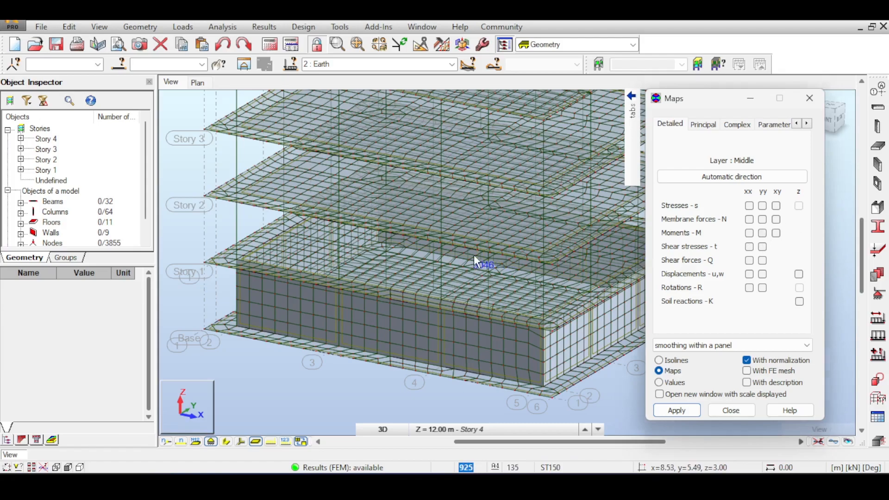
middle_click_drag(488, 255, 470, 255)
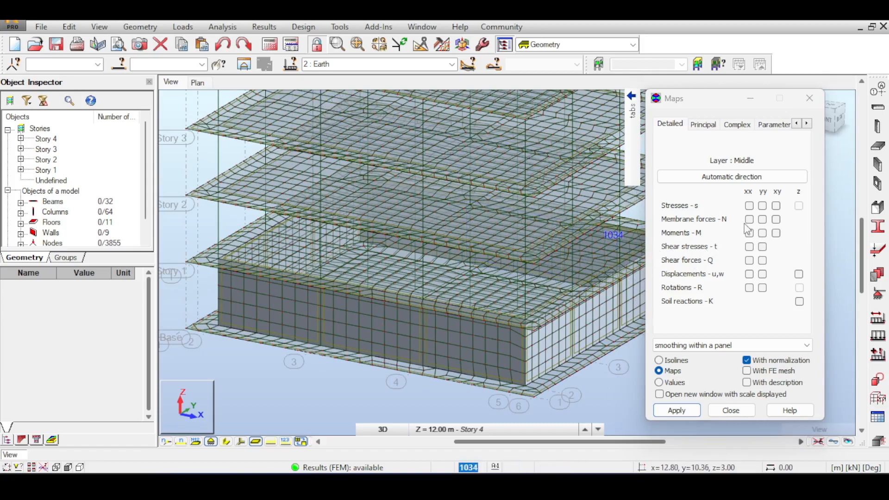
left_click(809, 98)
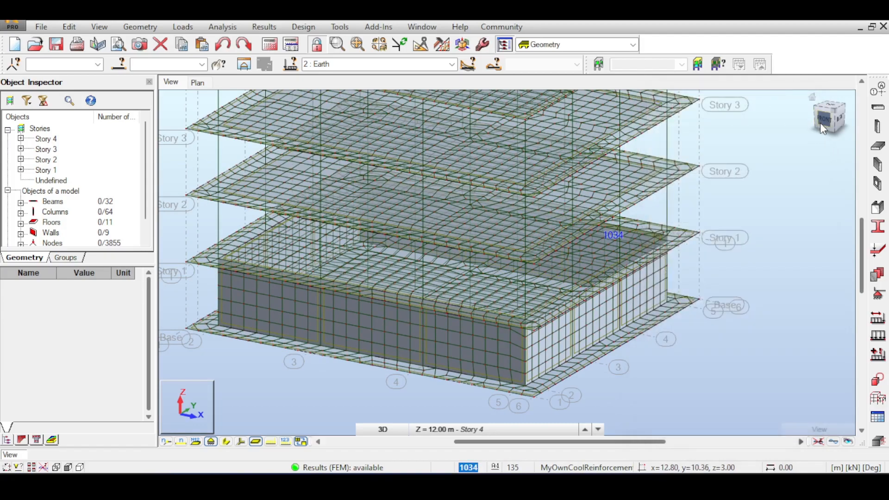
Select the walls and columns between Base and Story 1 in the front view and open the panel Maps settings
left_click(820, 123)
left_click_drag(716, 257, 254, 254)
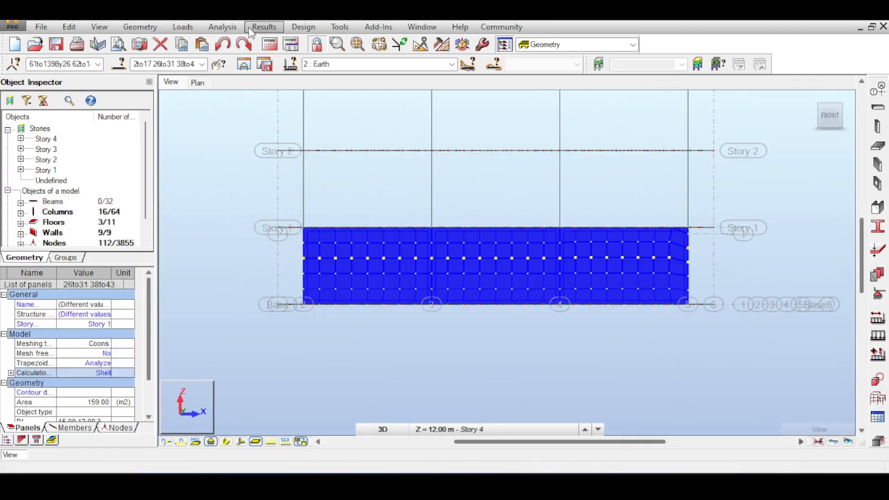
left_click(261, 27)
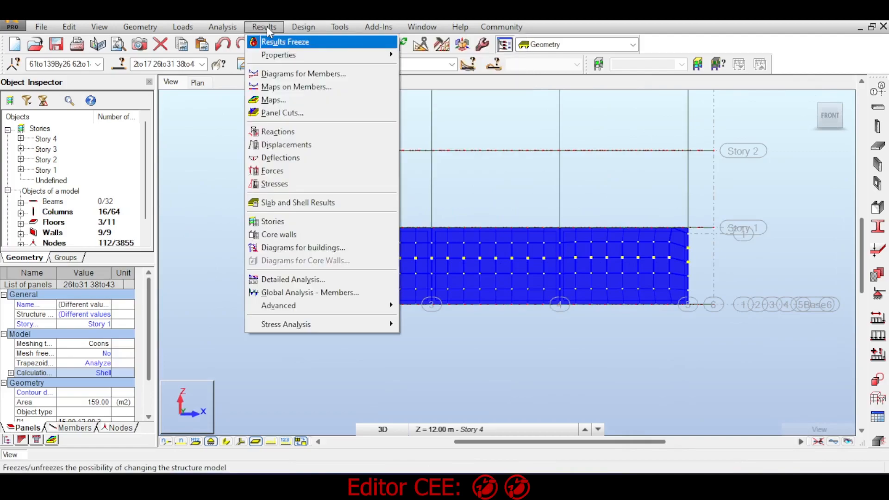
left_click(275, 100)
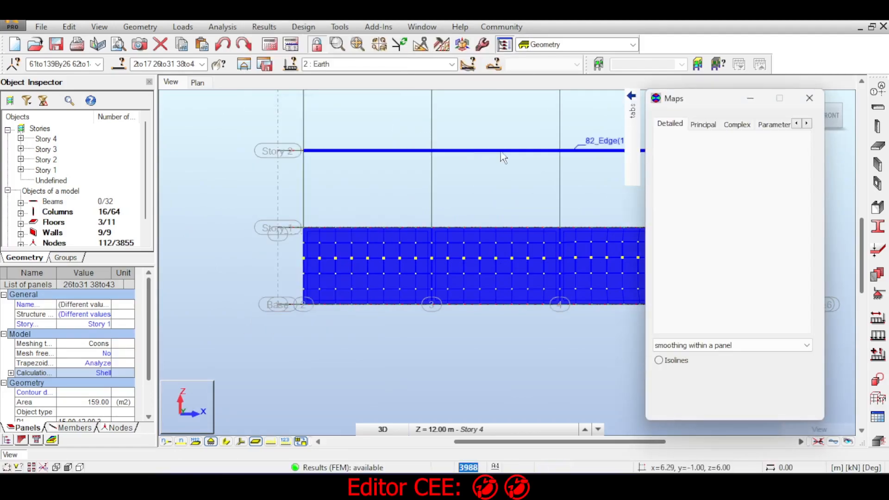
Display the Mxx moment map of the selected panels in a new window with the scale, with the model in 3D view
left_click_drag(695, 99, 766, 166)
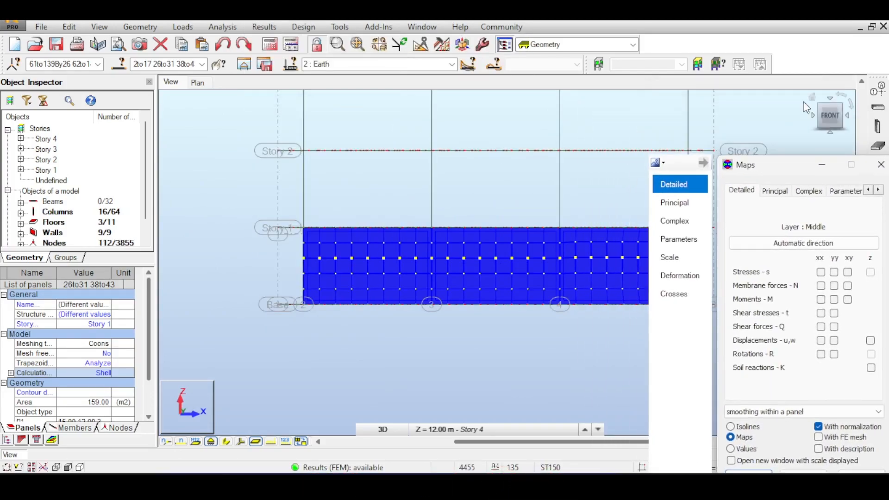
left_click(813, 98)
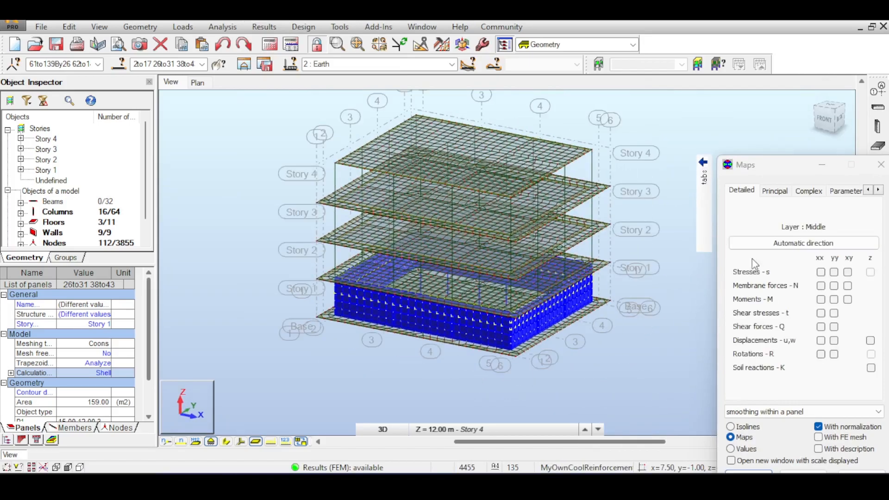
left_click(764, 465)
left_click_drag(759, 165, 716, 78)
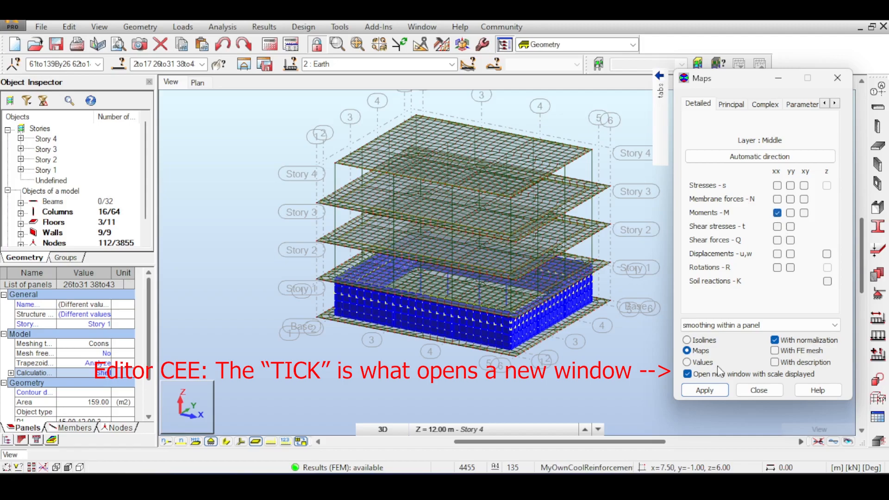
left_click(716, 390)
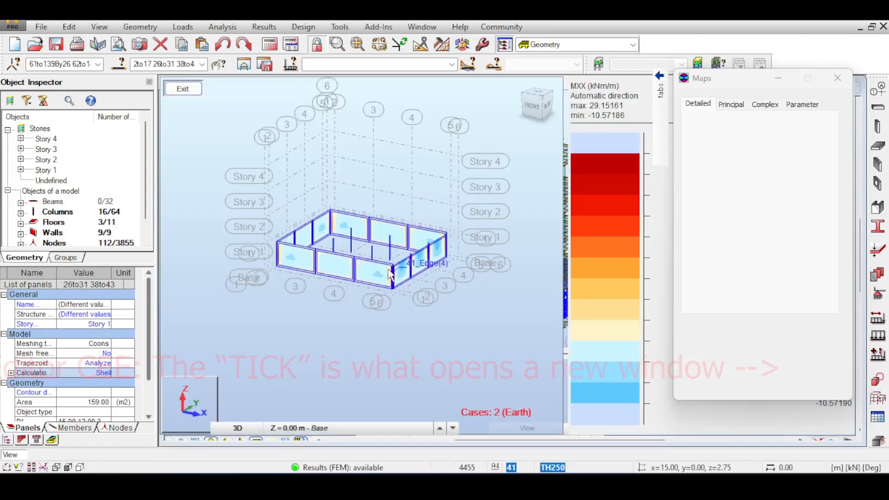
Examine the Mxx moments on the Story 1 walls, especially at the corner and the column joints along the side wall
scroll(393, 275, "up", 5)
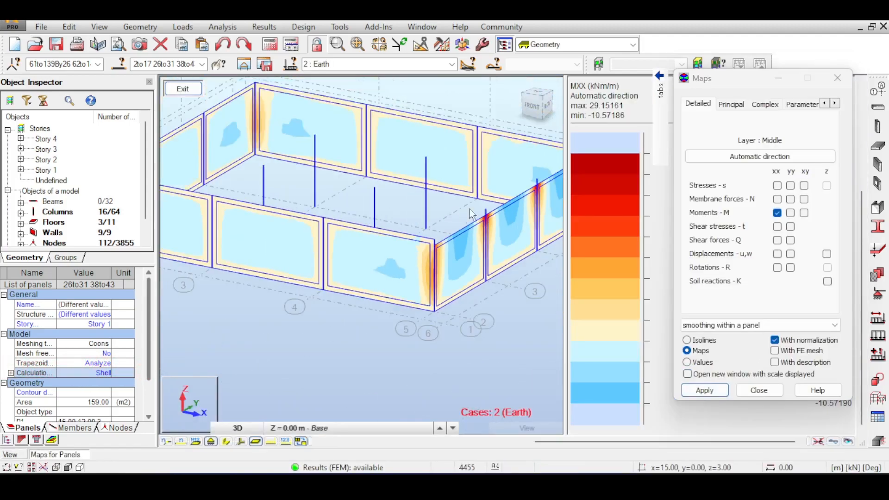
scroll(465, 217, "down", 5)
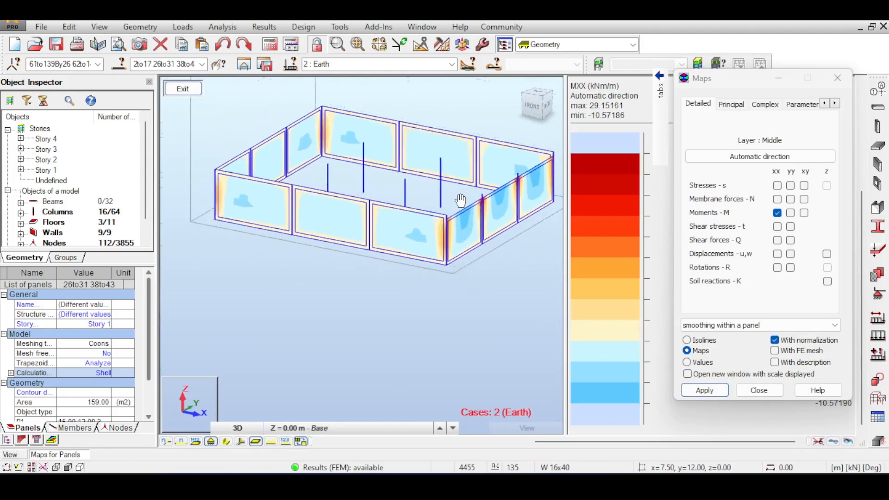
scroll(460, 198, "down", 2)
scroll(481, 236, "up", 5)
scroll(505, 147, "down", 2)
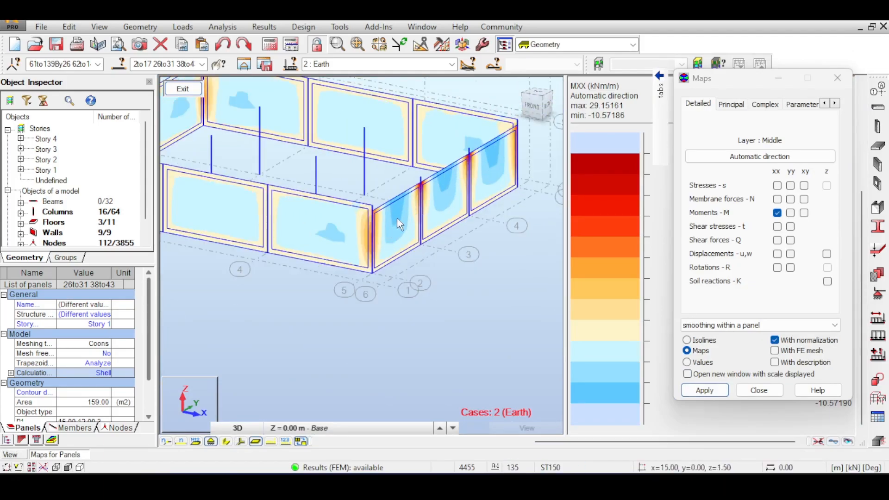
scroll(407, 208, "up", 4)
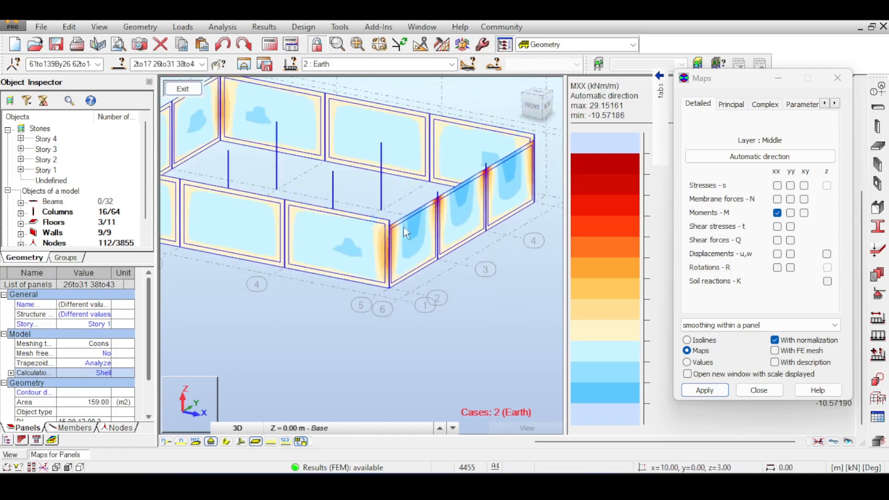
scroll(379, 207, "up", 3)
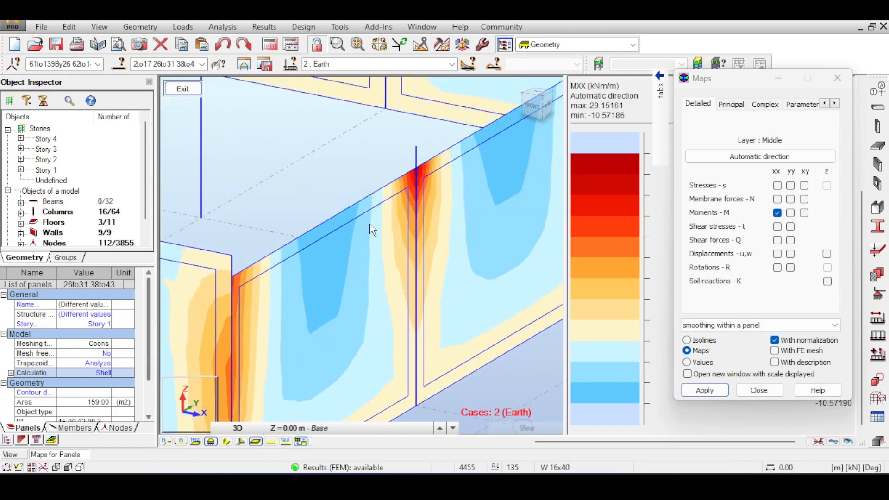
Turn the deformation display on for the Mxx map and back off
left_click(833, 442)
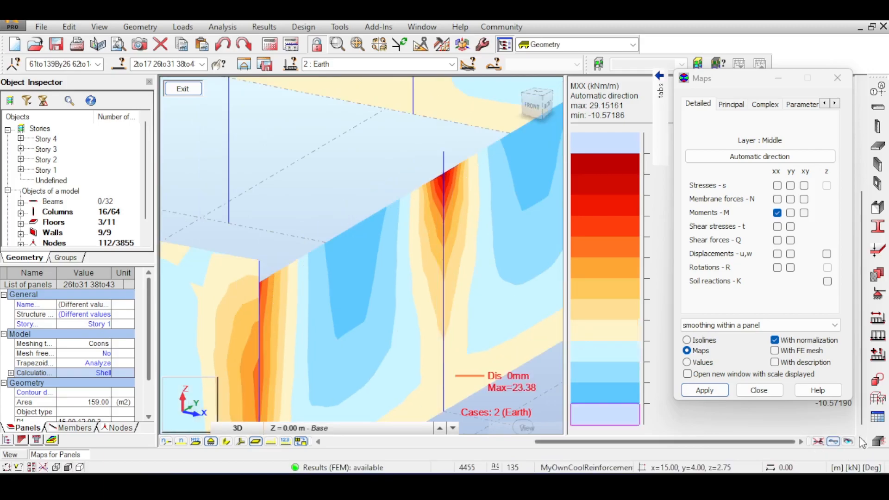
left_click(834, 440)
middle_click_drag(327, 171, 353, 162)
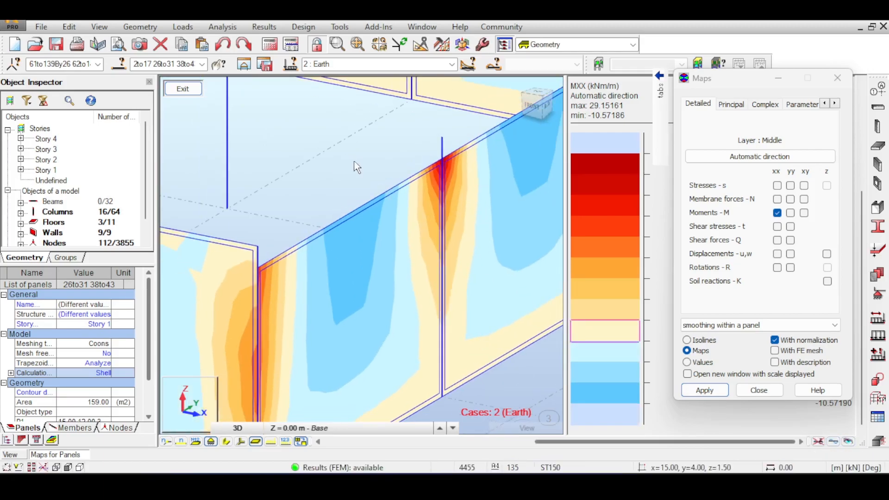
scroll(338, 225, "down", 5)
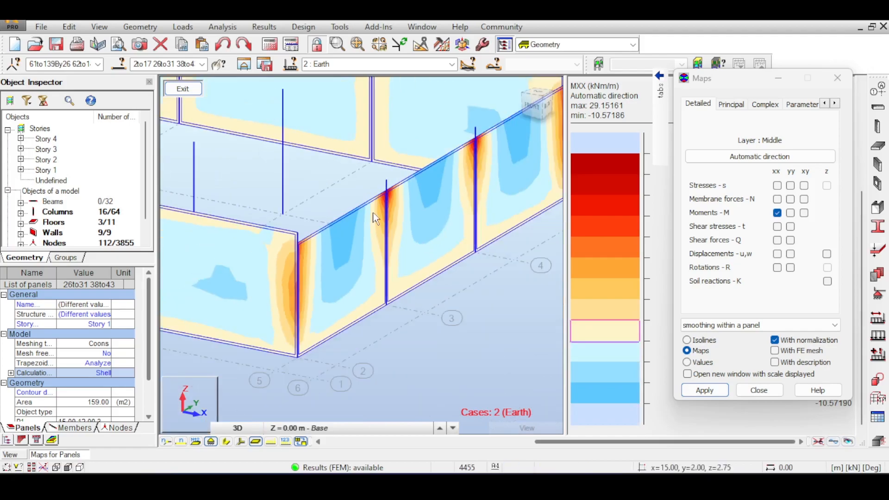
Switch the wall map from Mxx to Myy moments
left_click(790, 212)
left_click(704, 390)
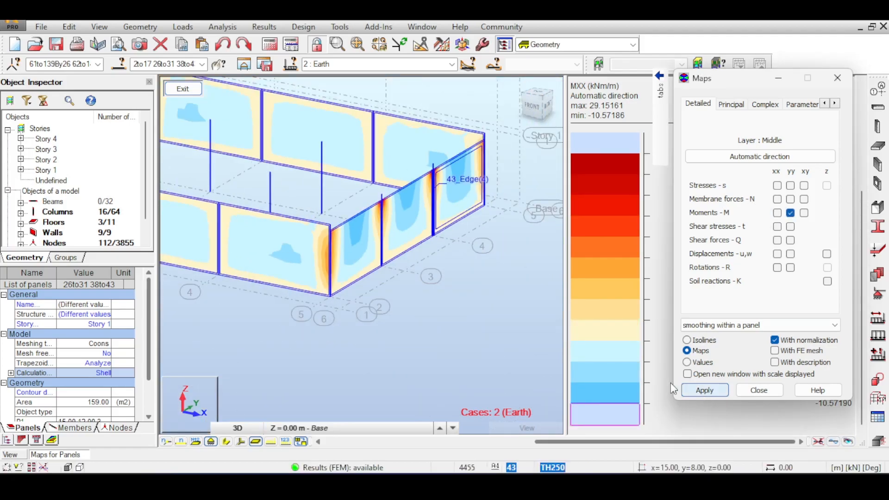
scroll(410, 245, "up", 5)
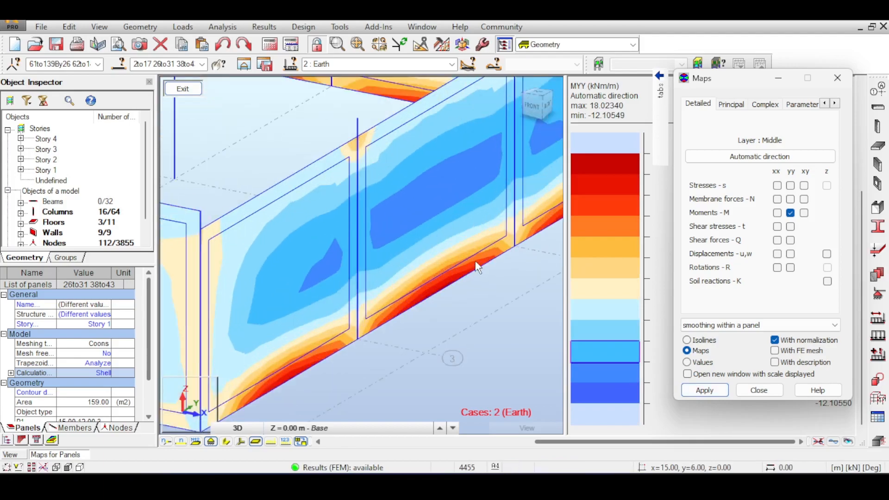
Examine the Myy moments along the walls' lower edges, in the middle of the panels and at the column heads
scroll(478, 264, "down", 6)
mouse_move(486, 244)
middle_mouse_down()
mouse_move(506, 265)
mouse_move(460, 255)
mouse_move(485, 247)
middle_mouse_up()
scroll(488, 253, "up", 5)
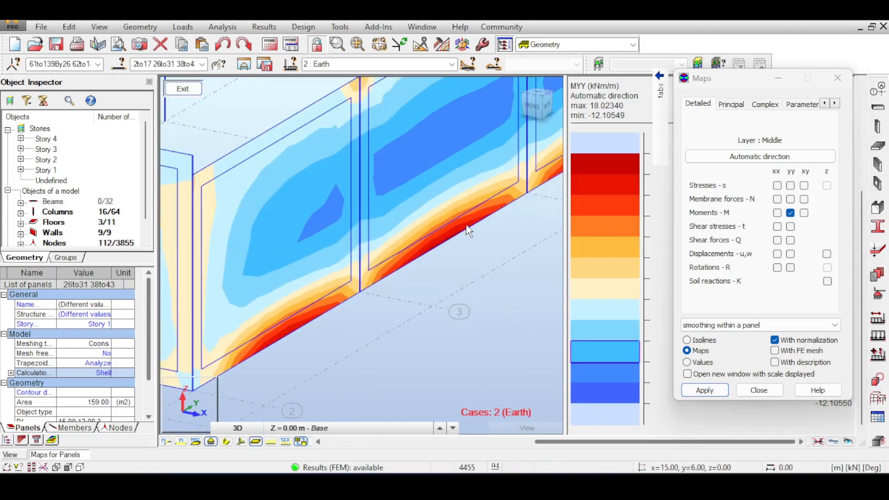
scroll(469, 222, "down", 8)
scroll(416, 221, "up", 6)
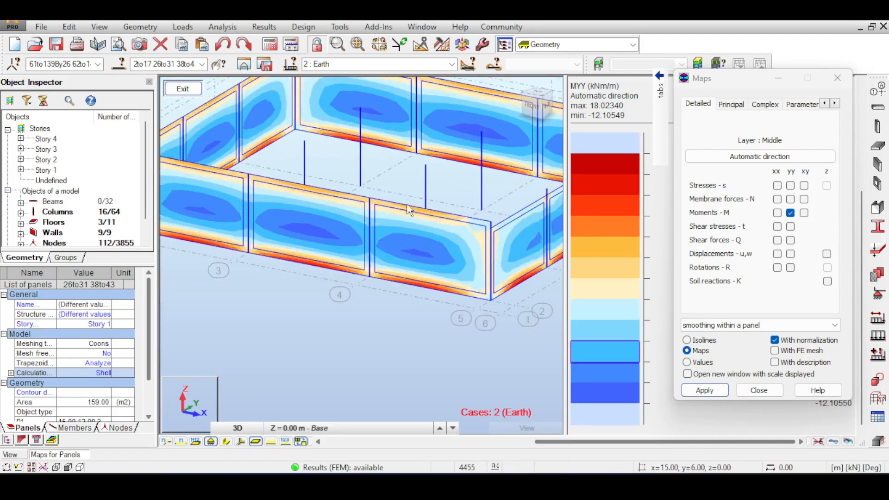
scroll(425, 227, "up", 2)
scroll(419, 215, "down", 6)
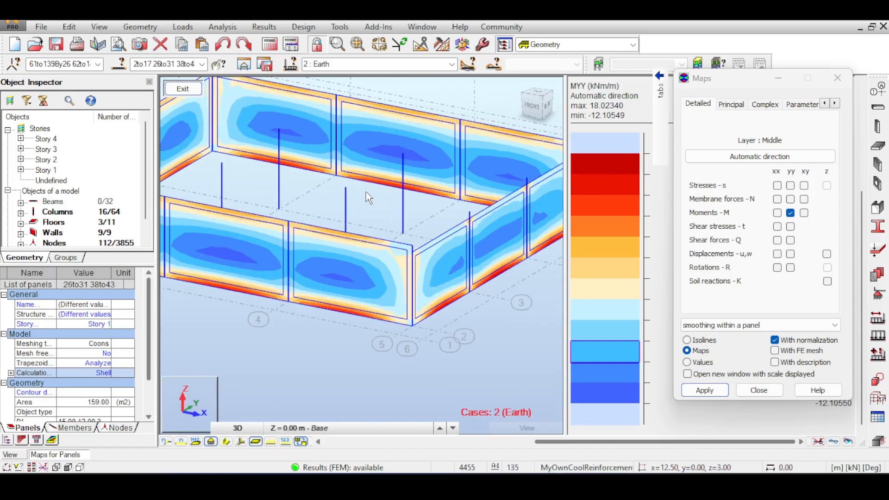
scroll(365, 200, "down", 2)
scroll(368, 206, "up", 8)
scroll(371, 206, "down", 4)
scroll(402, 231, "up", 6)
scroll(398, 234, "down", 4)
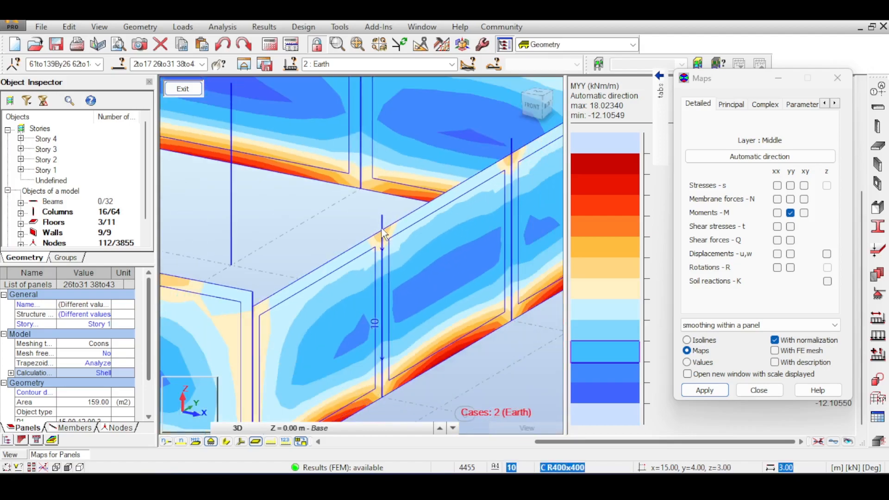
scroll(432, 251, "down", 2)
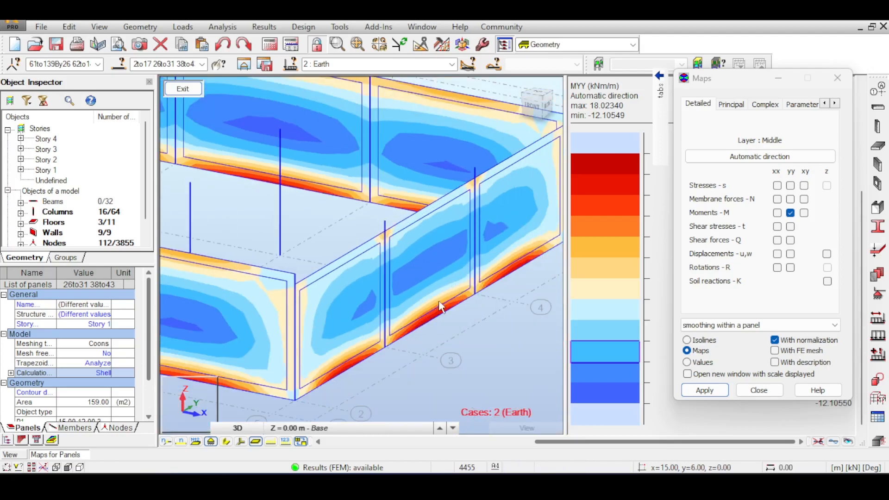
Examine the Myy moments along the side wall, close up at the column joint and across the whole Story 1 perimeter
scroll(442, 308, "down", 4)
scroll(274, 337, "up", 3)
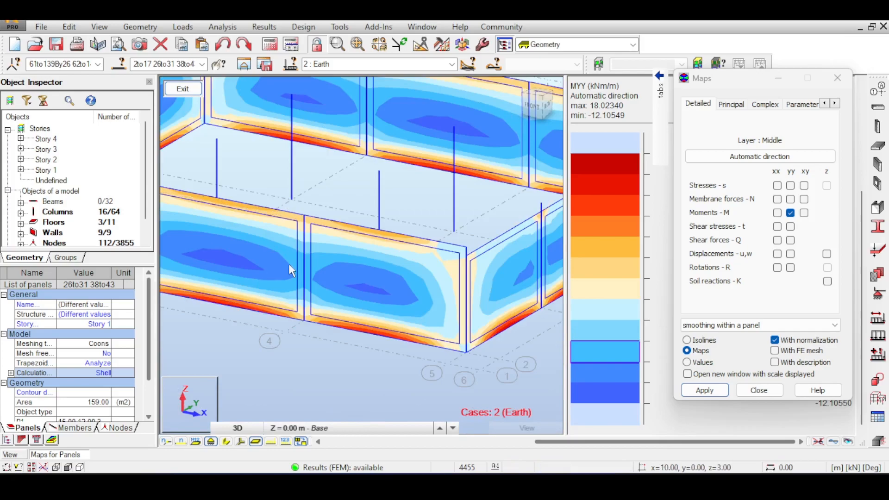
middle_click_drag(451, 269, 282, 310)
scroll(281, 310, "up", 5)
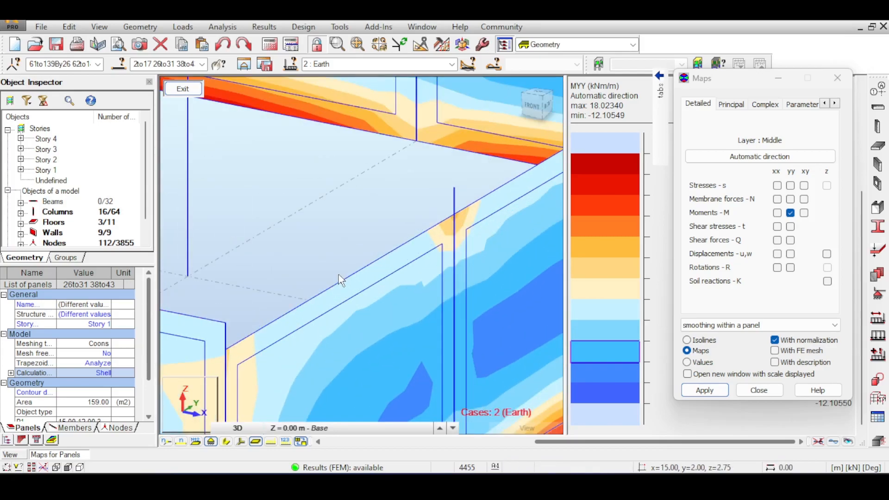
scroll(340, 282, "up", 2)
scroll(340, 282, "down", 2)
scroll(366, 213, "up", 3)
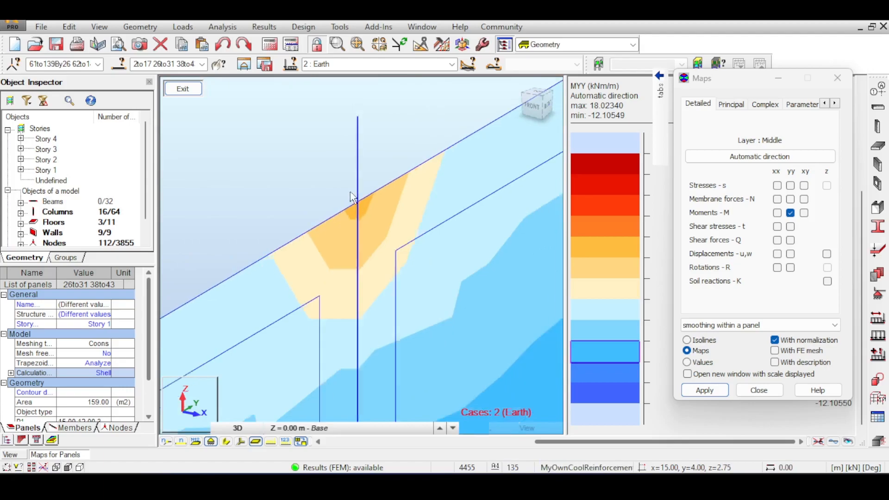
scroll(362, 216, "down", 5)
scroll(349, 204, "down", 3)
middle_click_drag(324, 181, 415, 198)
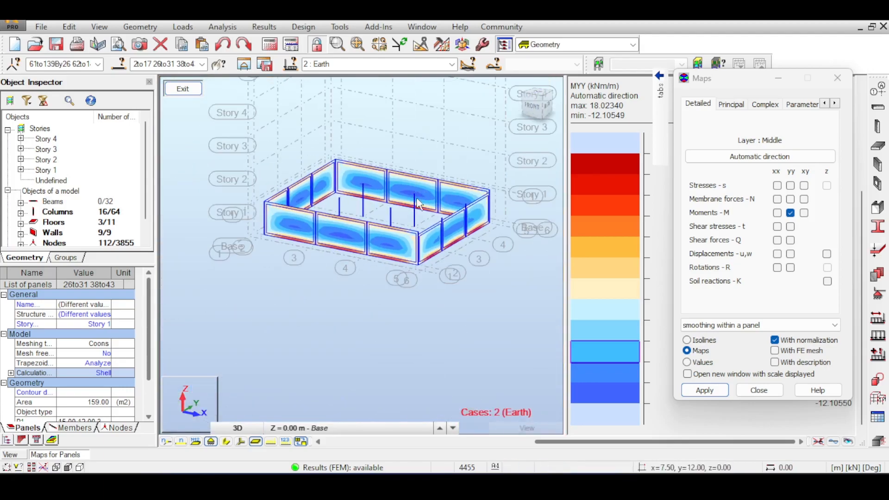
scroll(456, 199, "up", 3)
scroll(456, 199, "down", 2)
Close the Maps dialog and exit the isolated wall display to return to the full building model
left_click(738, 388)
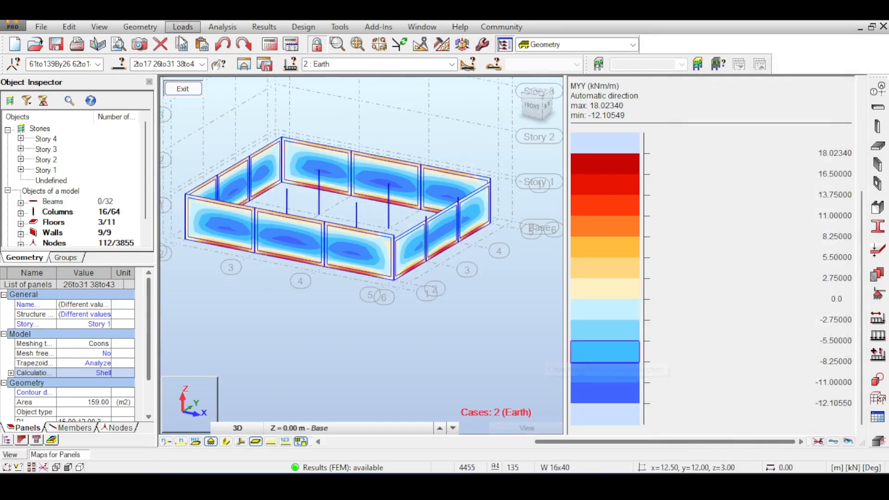
scroll(356, 177, "down", 3)
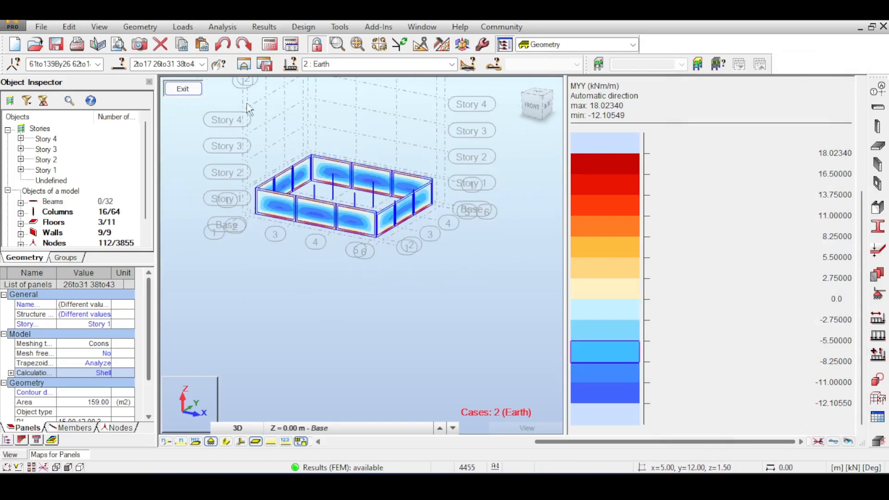
left_click(182, 88)
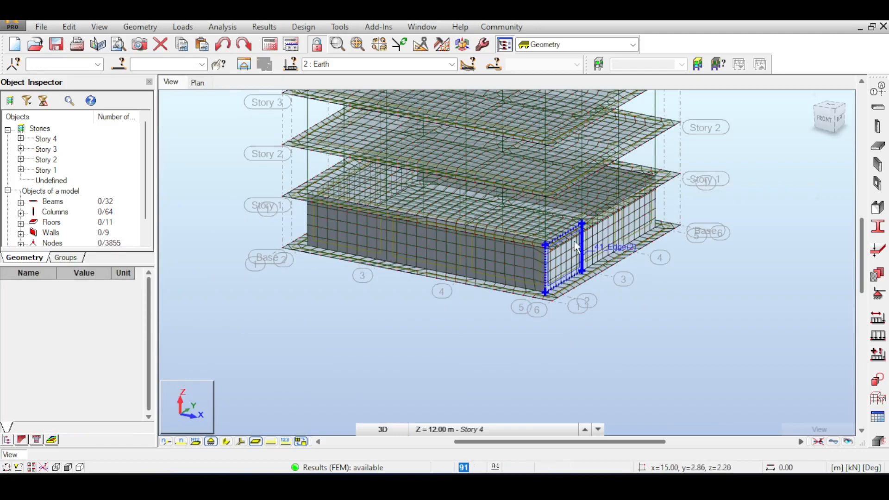
Examine the finite element mesh on the Story 1 walls and adjoining floors, especially around the building's front corner
scroll(537, 263, "up", 3)
scroll(351, 335, "down", 4)
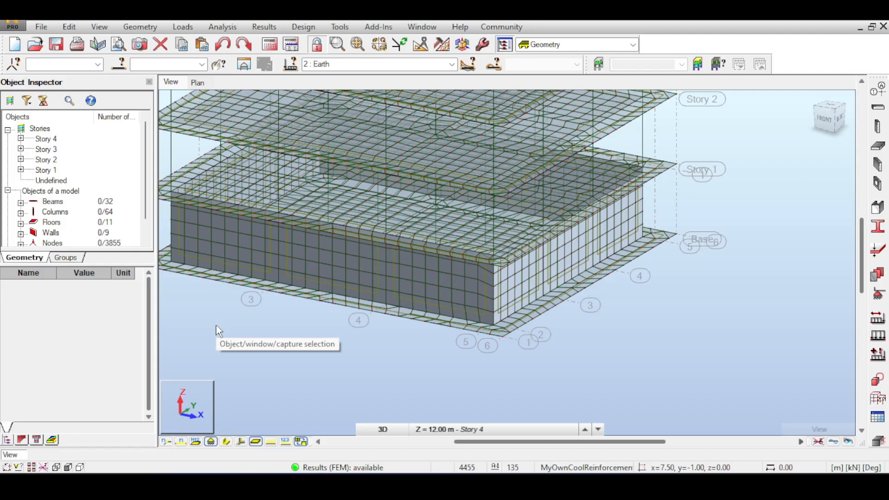
scroll(357, 319, "down", 2)
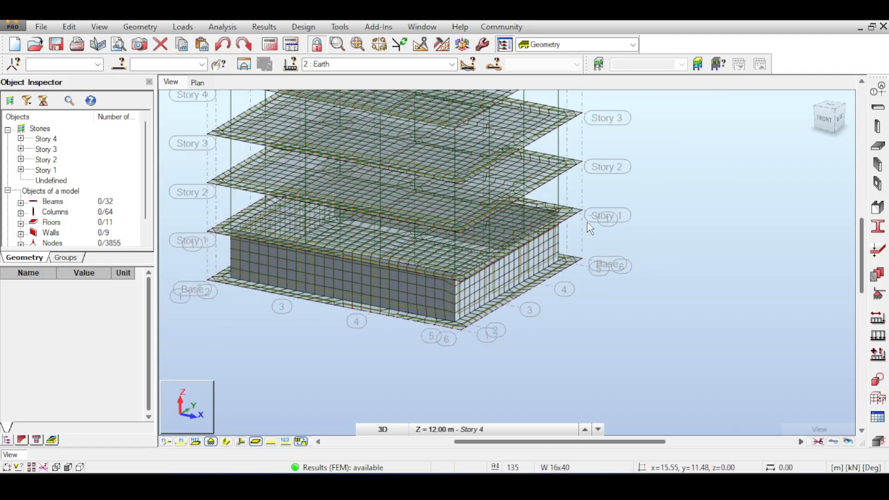
scroll(415, 277, "up", 5)
scroll(760, 162, "down", 2)
middle_click_drag(686, 192, 520, 214)
middle_click_drag(677, 217, 577, 306)
scroll(759, 176, "down", 6)
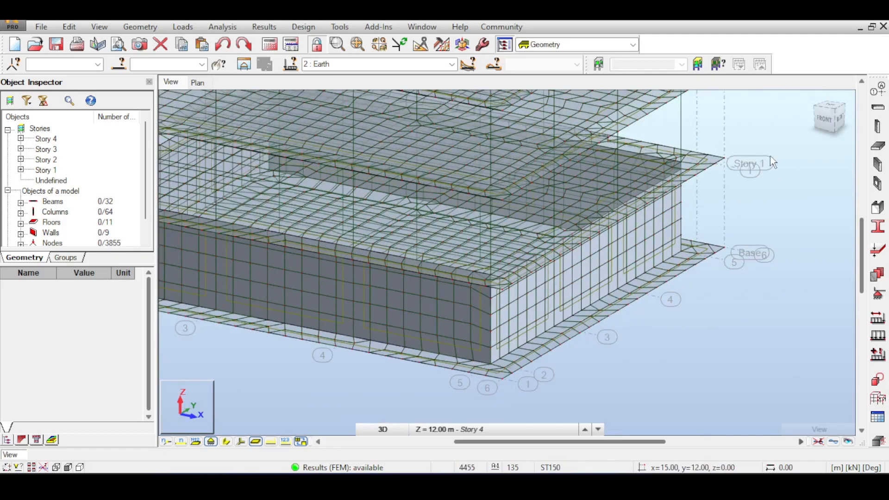
middle_click_drag(724, 159, 632, 249)
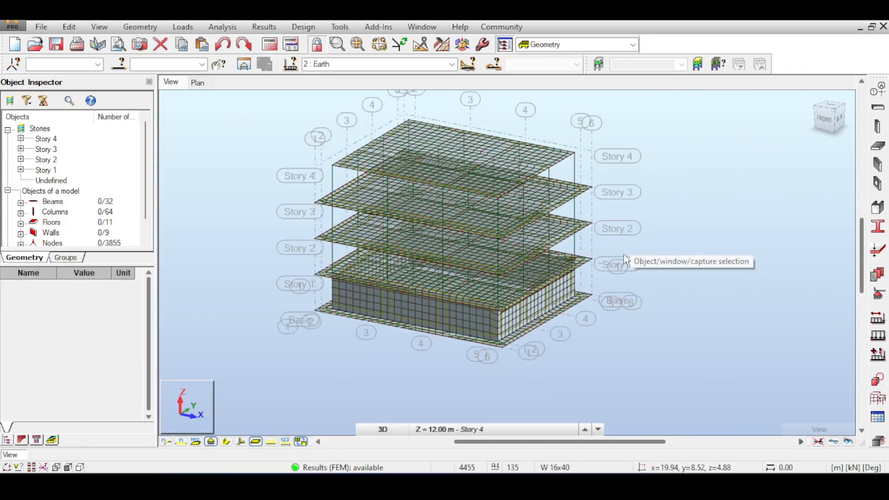
scroll(479, 322, "up", 4)
scroll(478, 322, "down", 2)
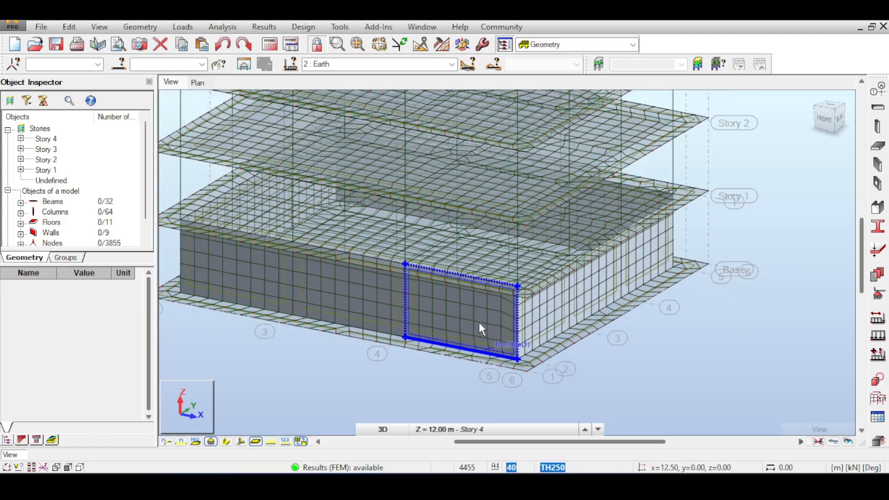
scroll(479, 322, "down", 2)
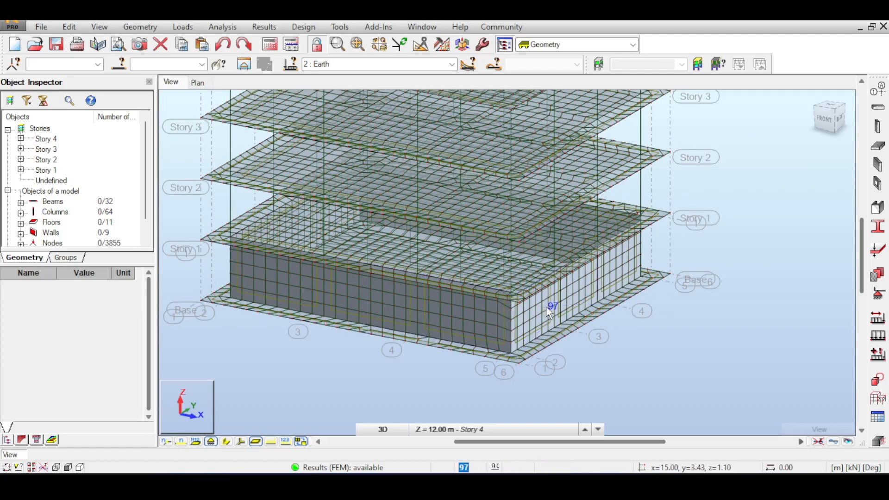
scroll(545, 306, "up", 2)
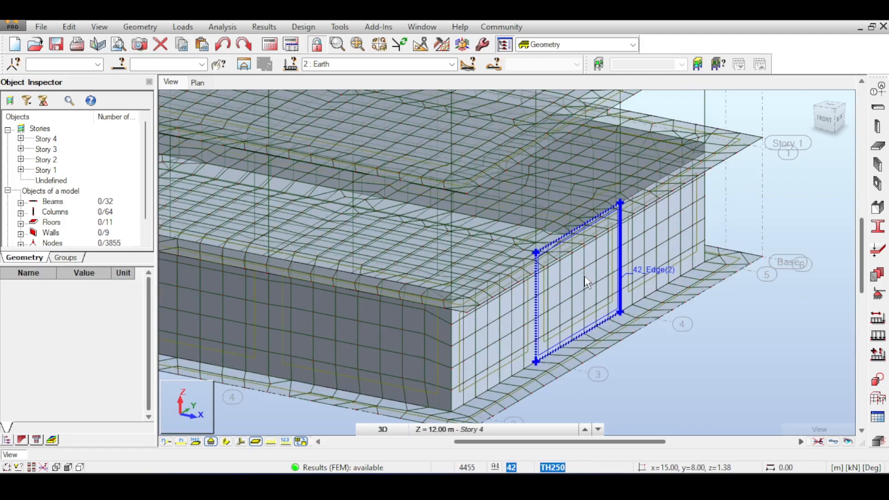
Try to send the middle panel of the side wall to Provided Reinforcement of RC Elements and check its simple load cases
left_click(581, 281)
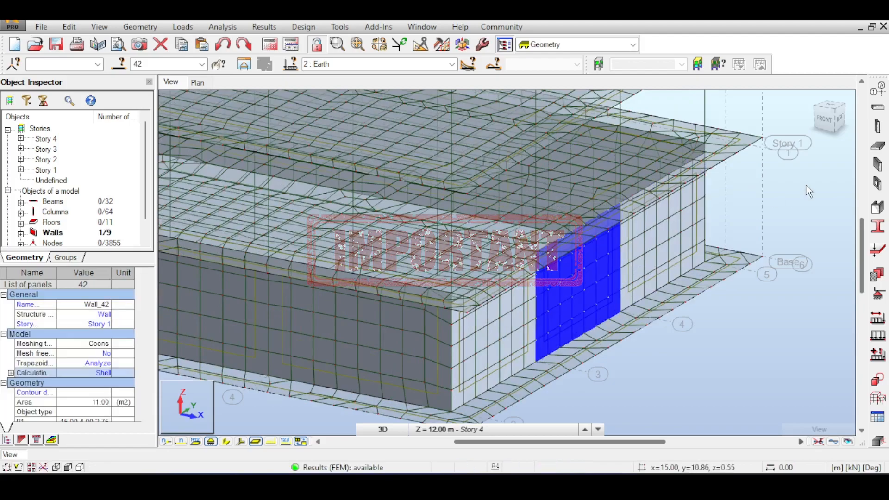
scroll(808, 185, "down", 3)
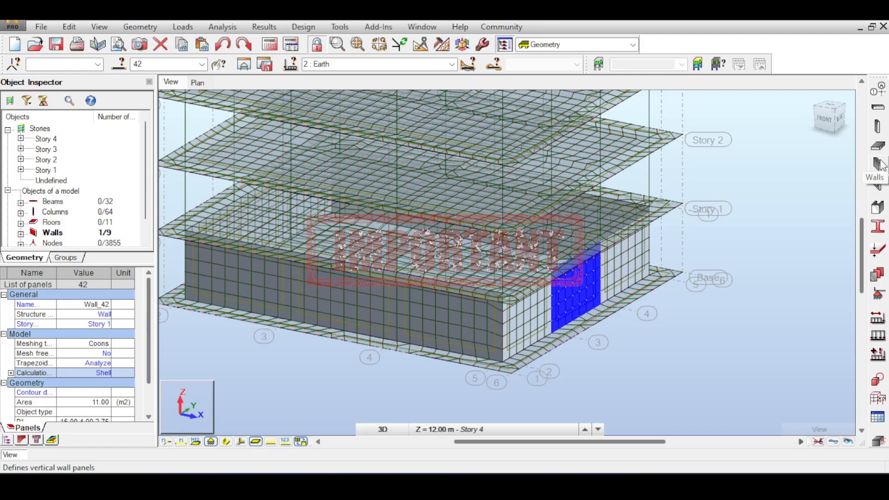
scroll(677, 180, "up", 1)
middle_click_drag(677, 180, 659, 208)
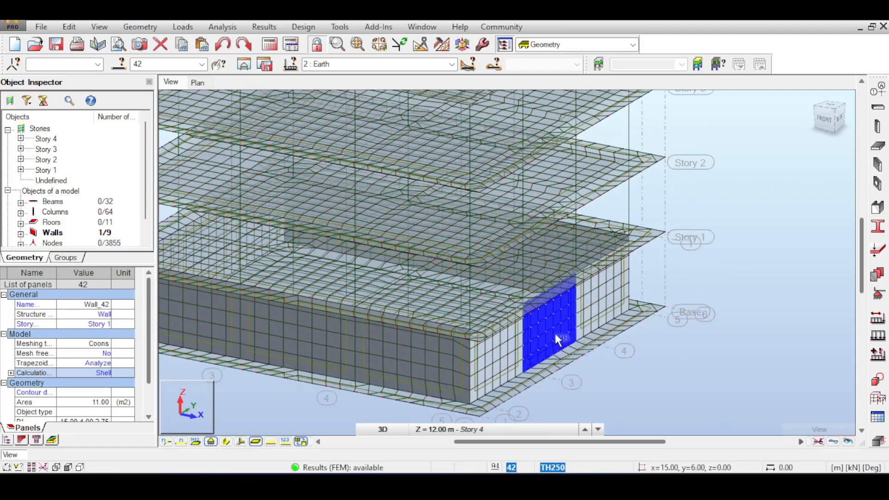
left_click(271, 26)
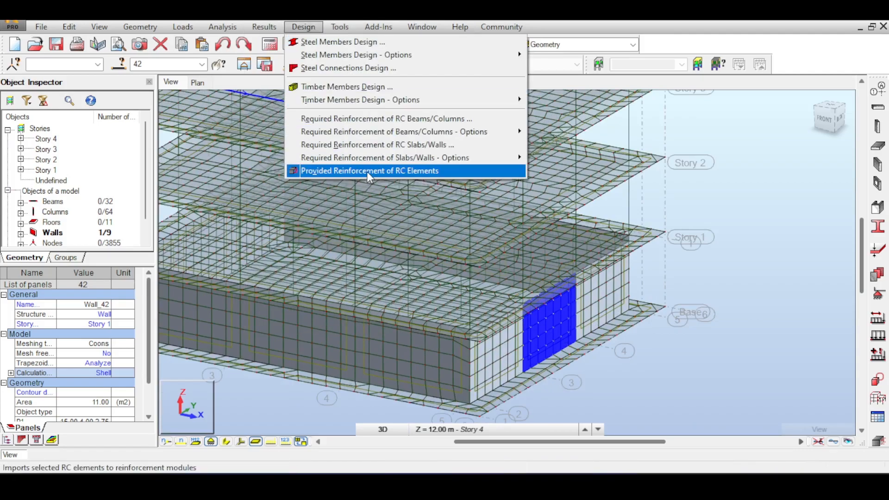
left_click(366, 172)
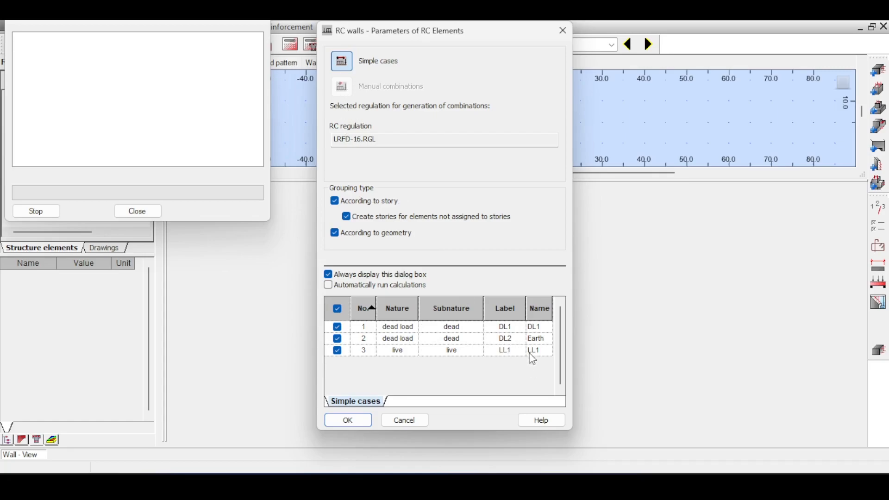
left_click(427, 419)
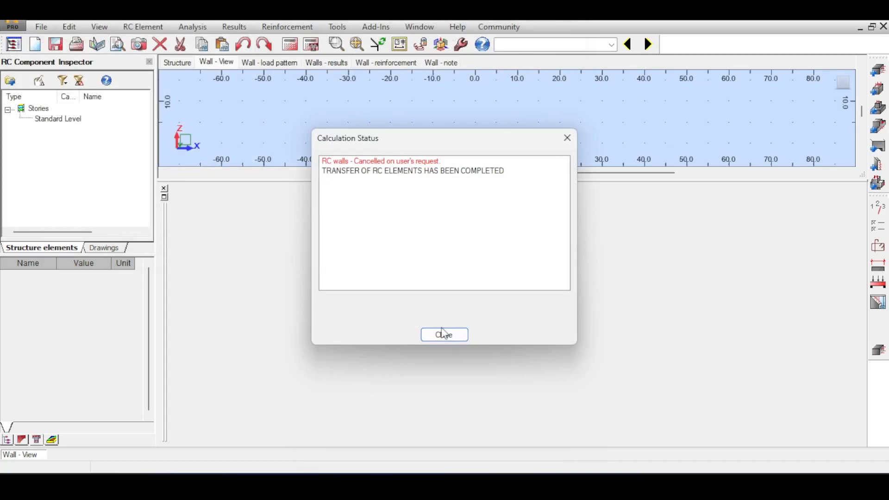
left_click(445, 334)
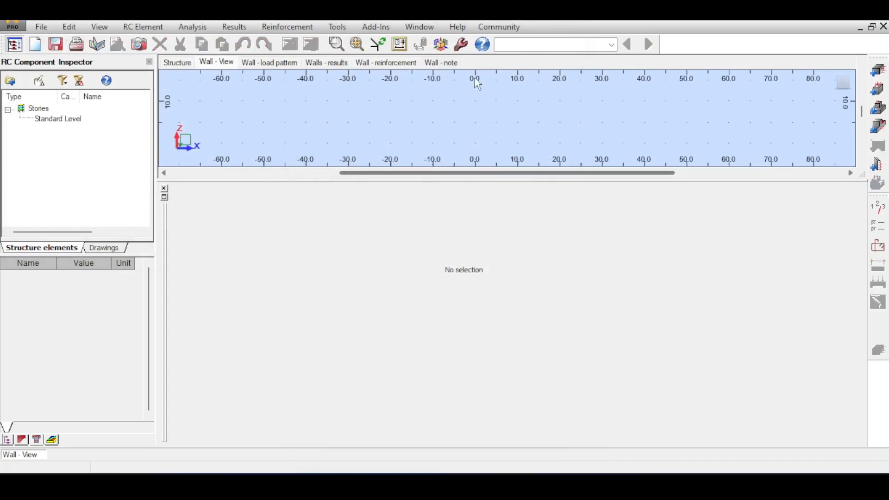
Return to the Geometry layout, clear the wall selection and cancel the Windows Installer
left_click(601, 45)
left_click(523, 67)
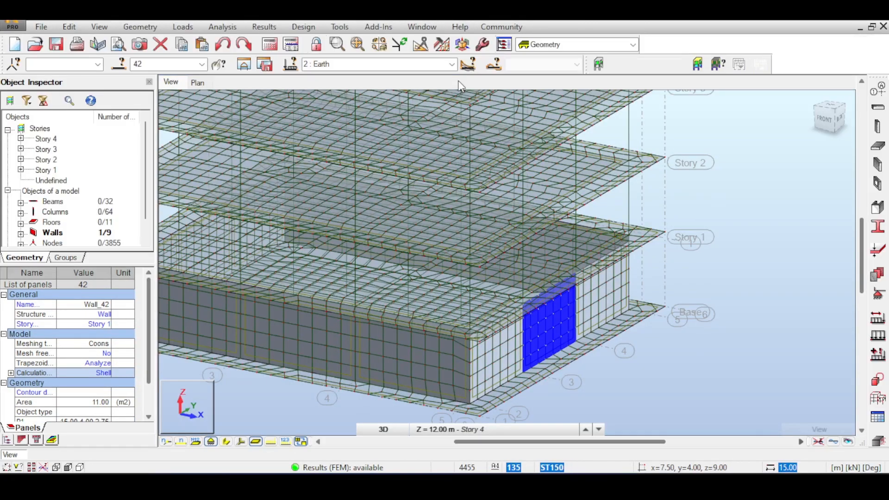
left_click(719, 118)
middle_click_drag(719, 117, 722, 137)
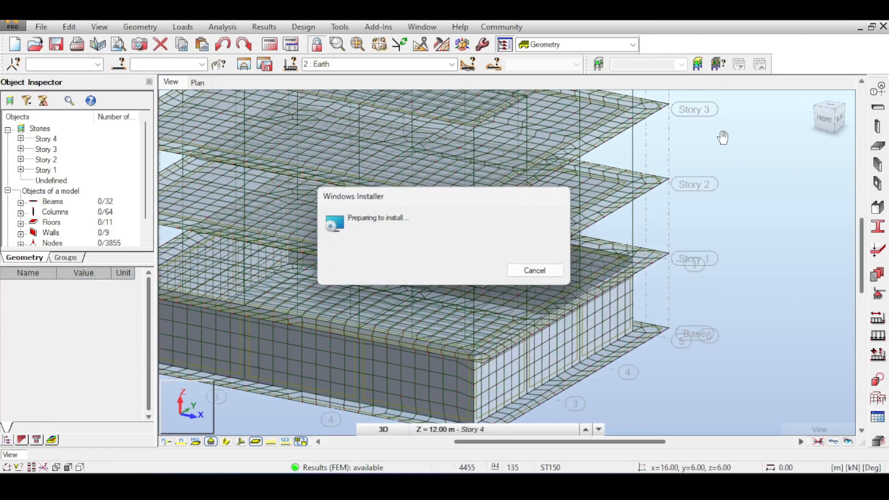
left_click(535, 270)
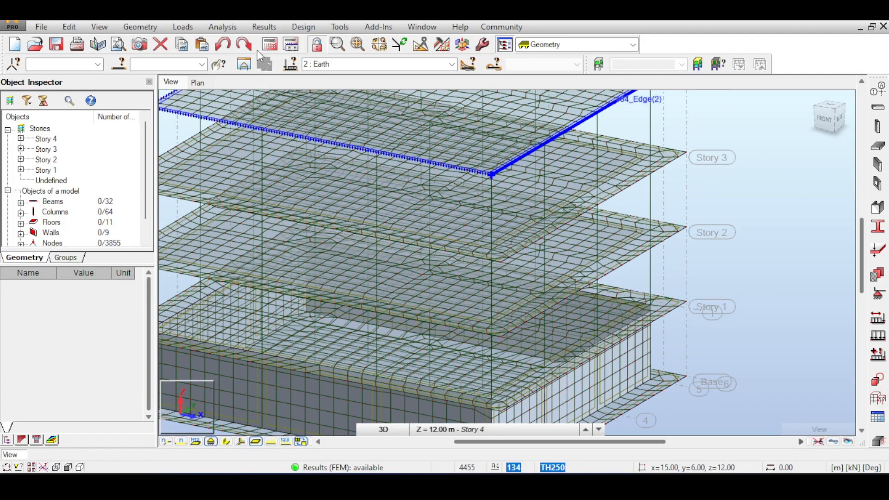
Create ULS combination 4, COMB1, from load cases DL1, Earth and LL1 with automatic factors
left_click(254, 28)
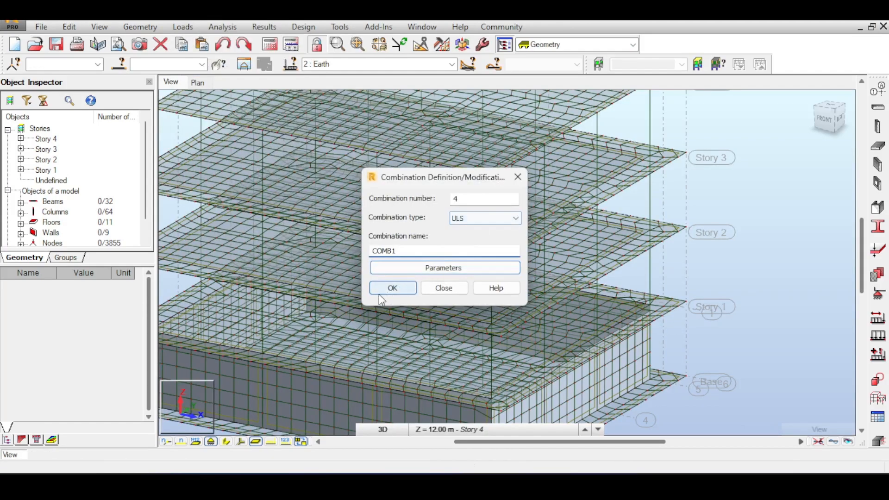
left_click(380, 293)
left_click(486, 270)
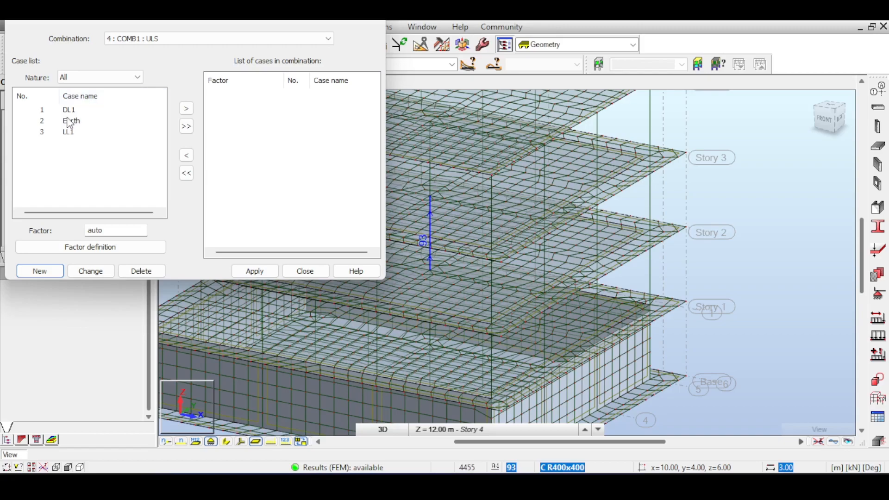
left_click(186, 126)
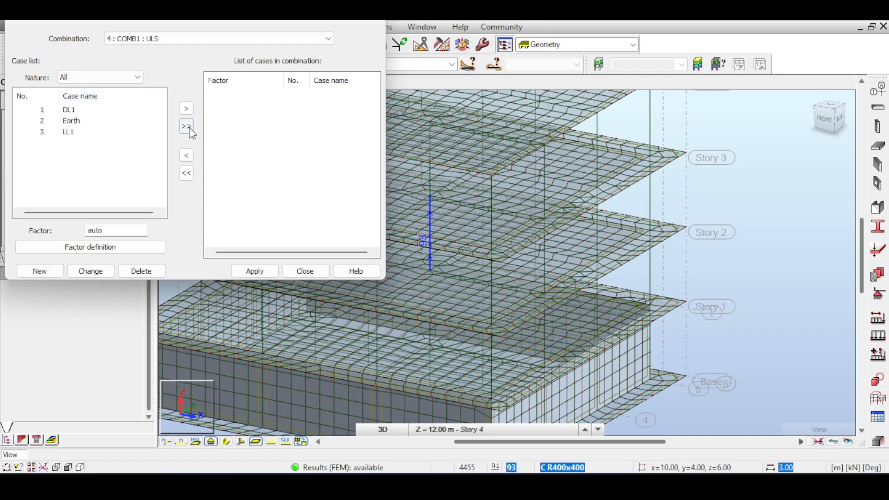
left_click(254, 271)
left_click(305, 271)
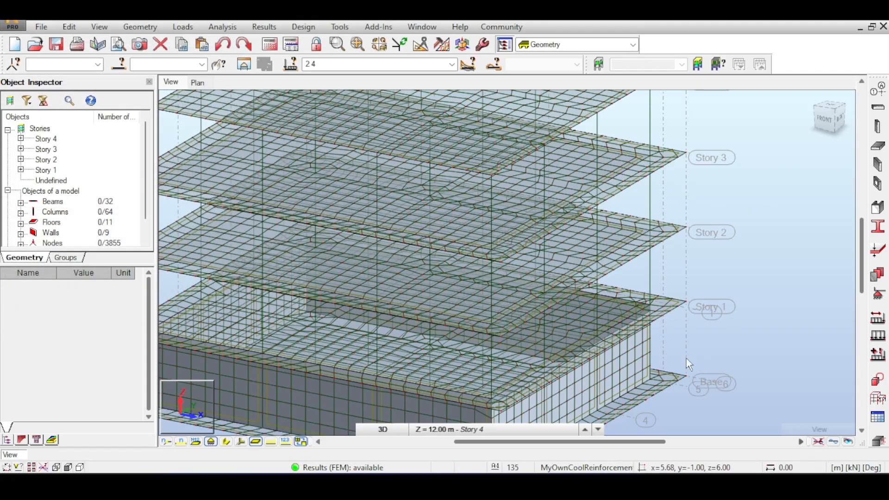
Set the job's load code combinations to ACI 318-14 ACI 318M-14 in the Job Preferences design codes
middle_click_drag(728, 176, 693, 120)
scroll(693, 121, "down", 3)
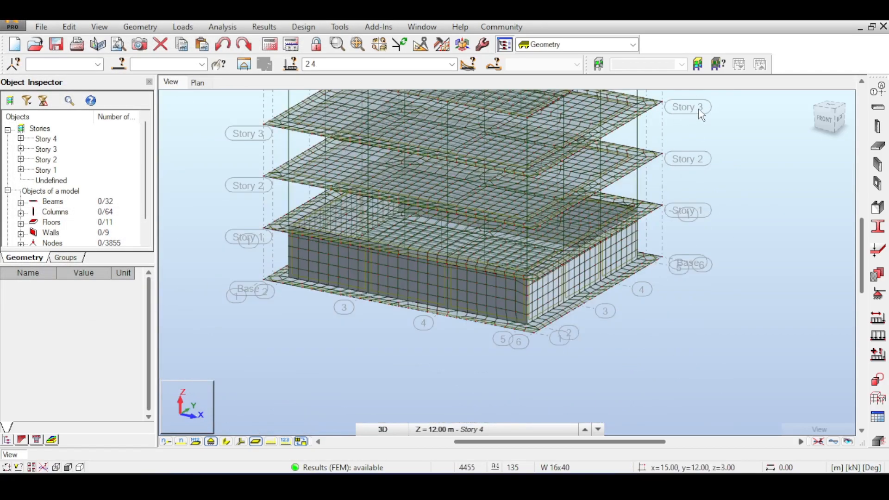
left_click(481, 44)
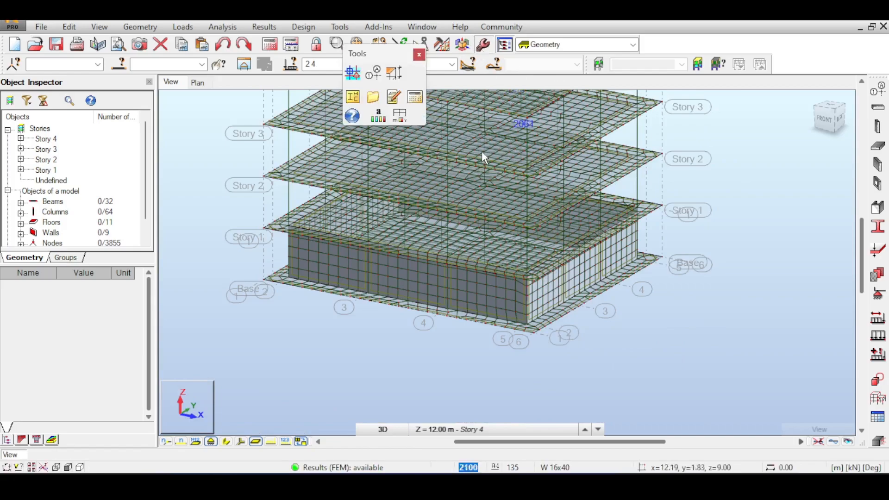
left_click(399, 116)
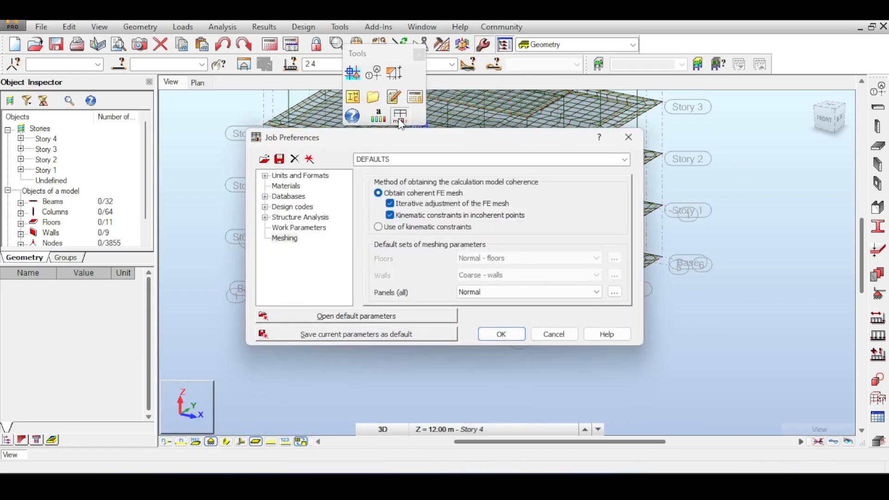
left_click(296, 208)
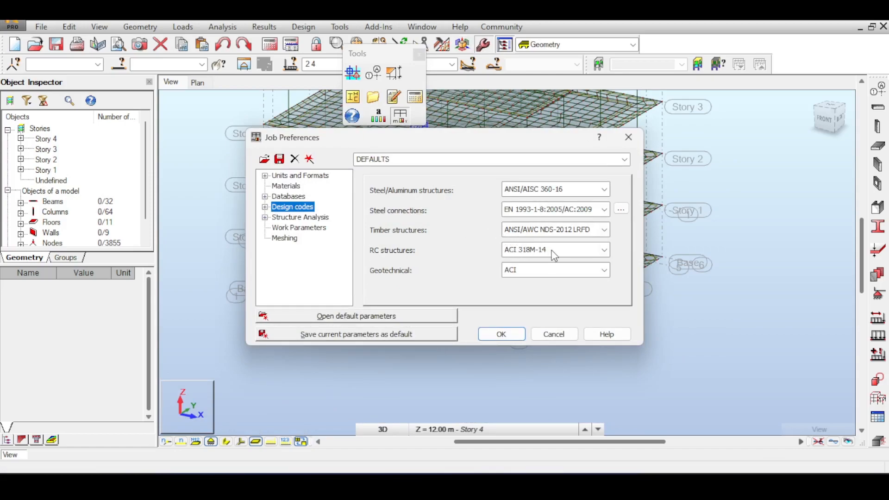
double_click(274, 208)
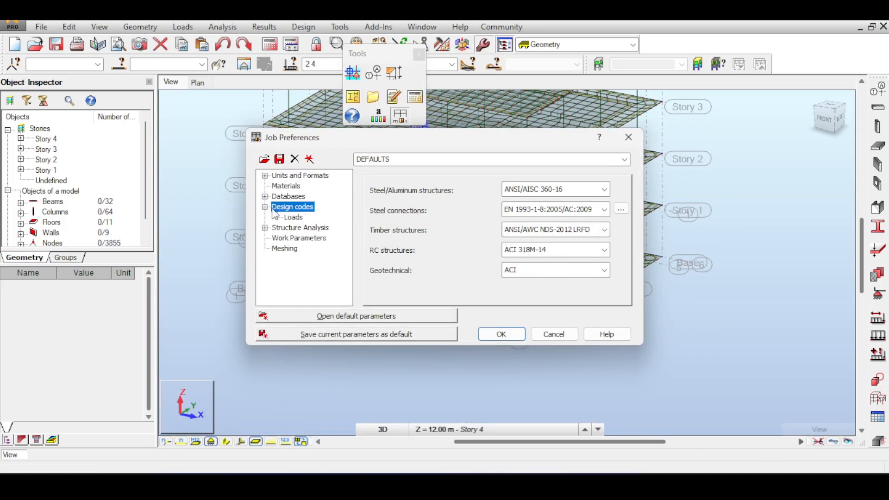
left_click(294, 218)
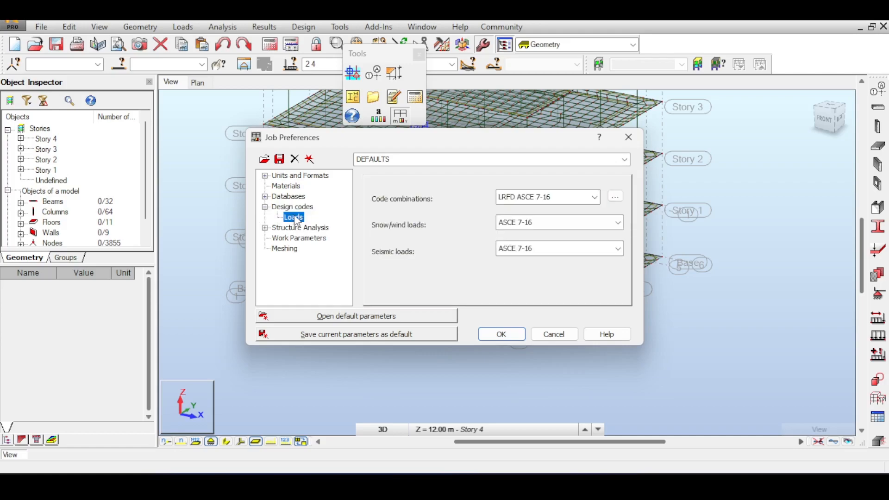
left_click(547, 197)
left_click(537, 253)
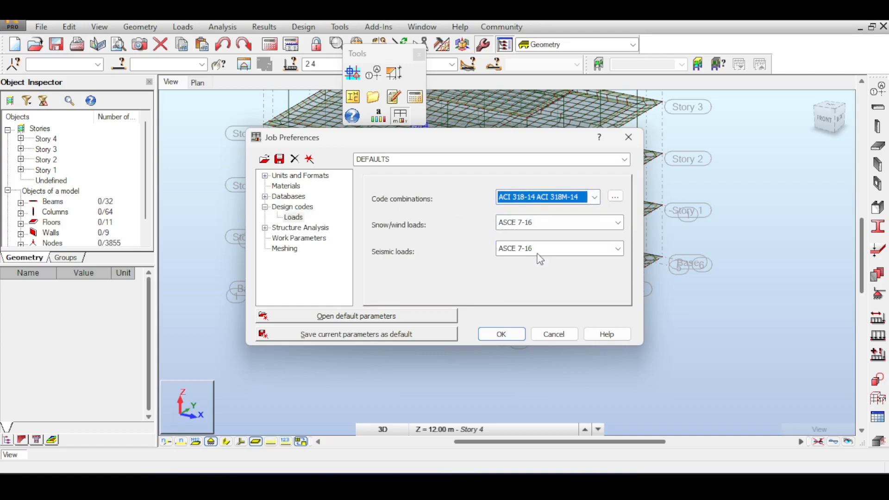
left_click(501, 335)
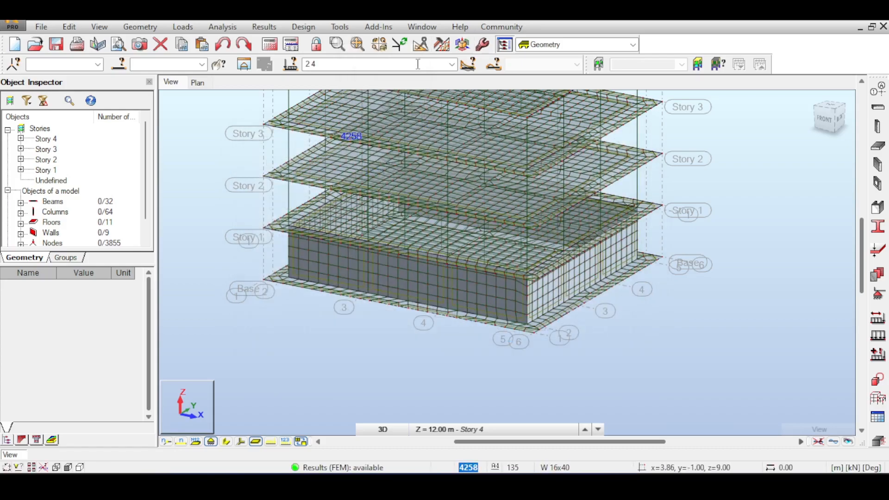
Check the available load cases and combinations, keeping the current case selection
left_click(452, 65)
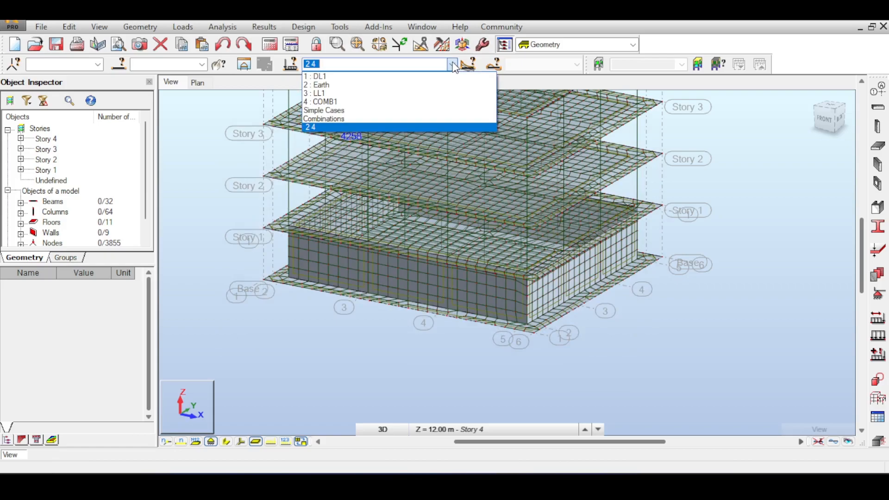
left_click(453, 66)
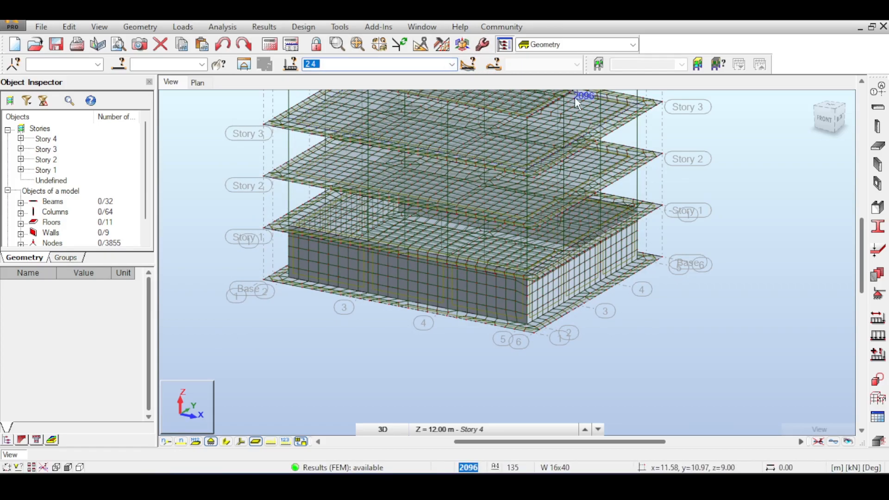
left_click(454, 66)
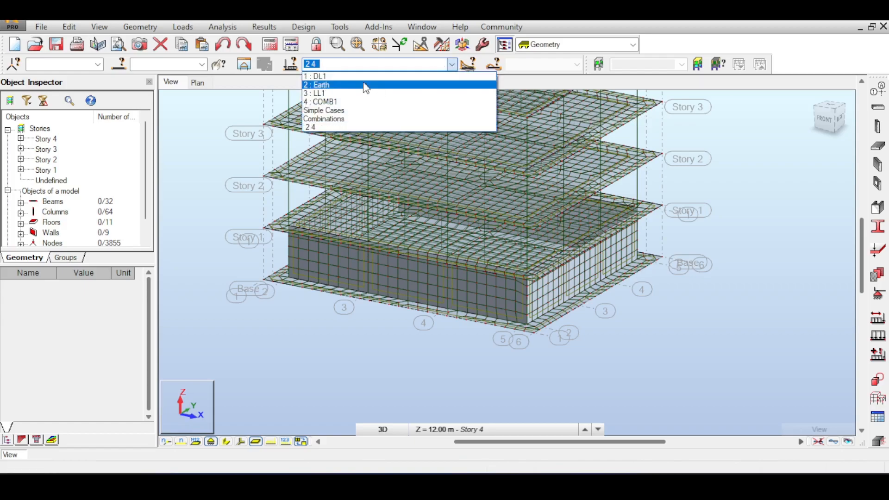
left_click(214, 119)
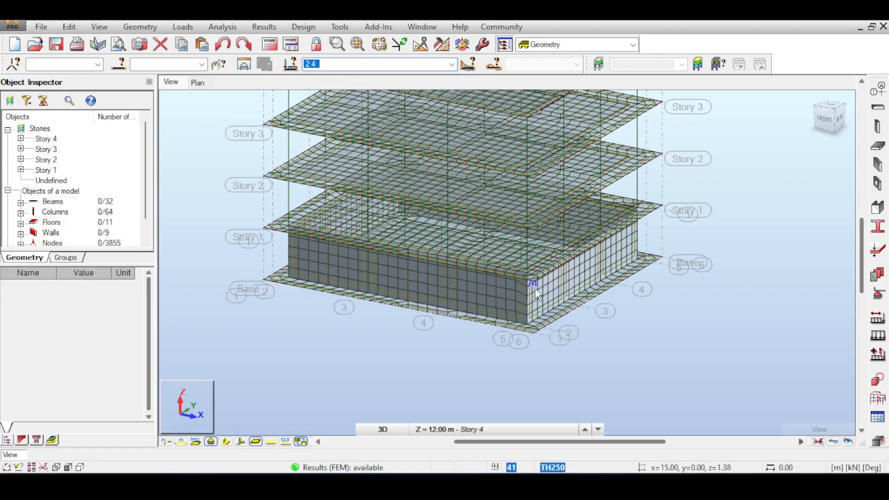
Select the three adjoining Story 1 side wall panels, 41 to 43
scroll(562, 283, "up", 3)
scroll(562, 283, "up", 4)
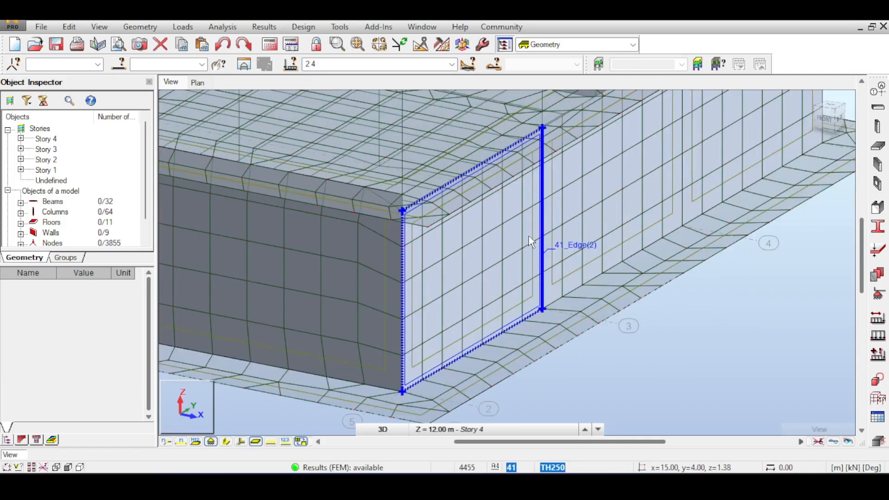
left_click(528, 234)
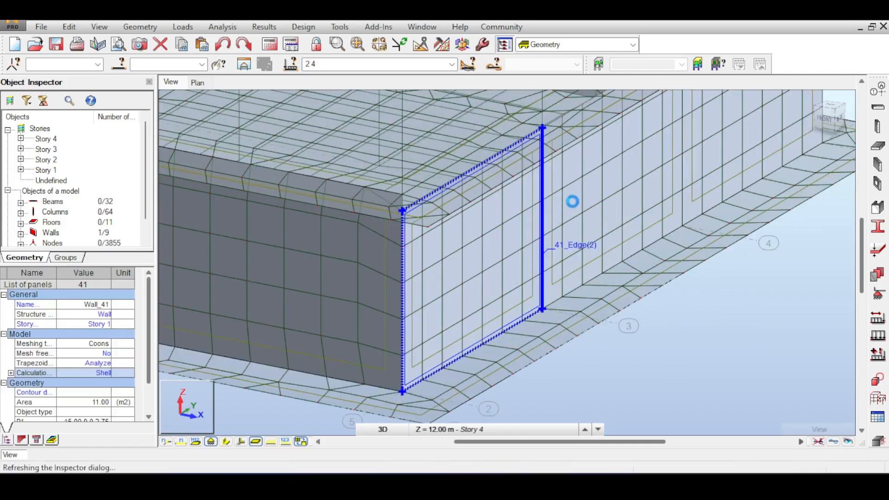
left_click(594, 194, "ctrl")
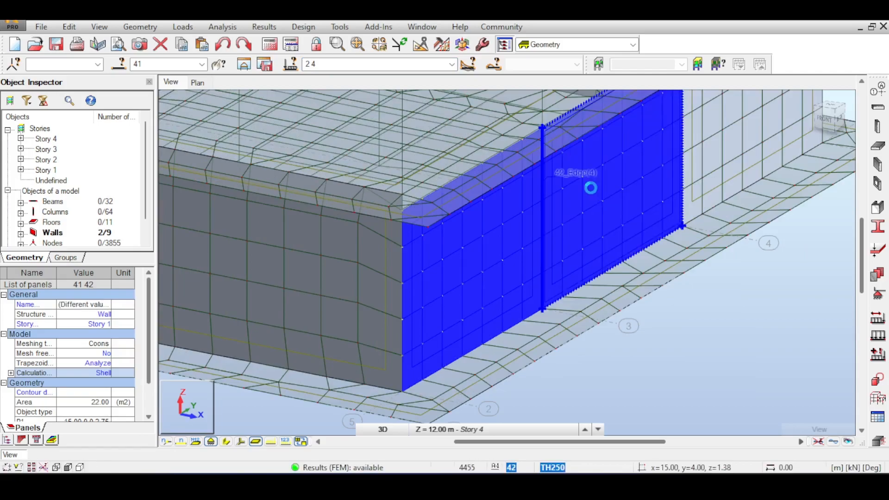
left_click(714, 125, "ctrl")
scroll(737, 140, "down", 3)
scroll(699, 174, "up", 3)
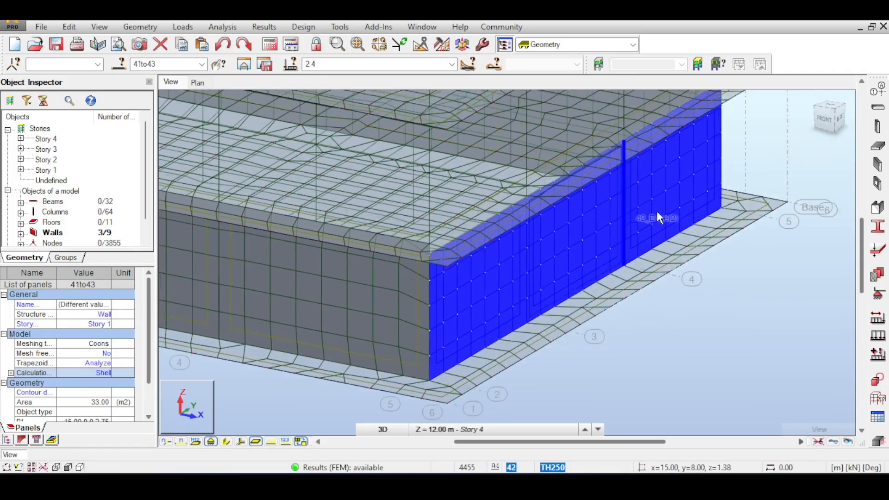
scroll(656, 211, "down", 2)
middle_click_drag(659, 203, 582, 224)
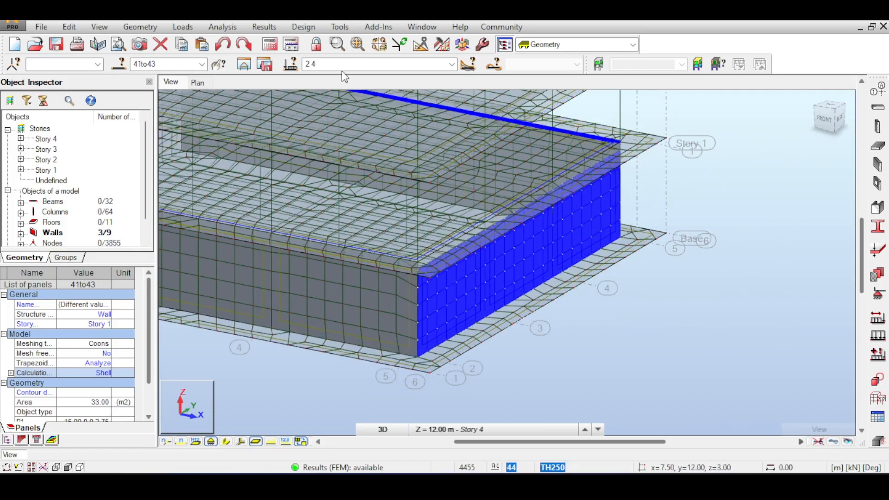
Send the selected walls to Provided Reinforcement of RC Elements with simple cases DL1, Earth and LL1, grouped by story and geometry
left_click(308, 26)
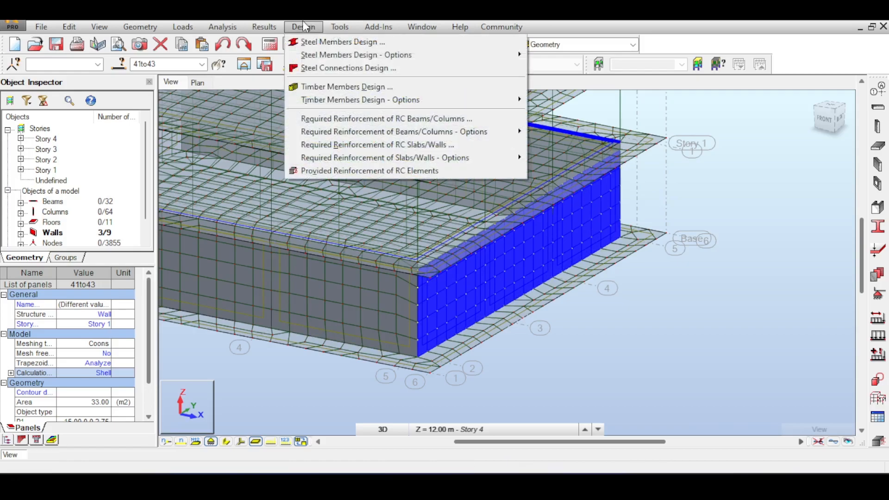
left_click(309, 171)
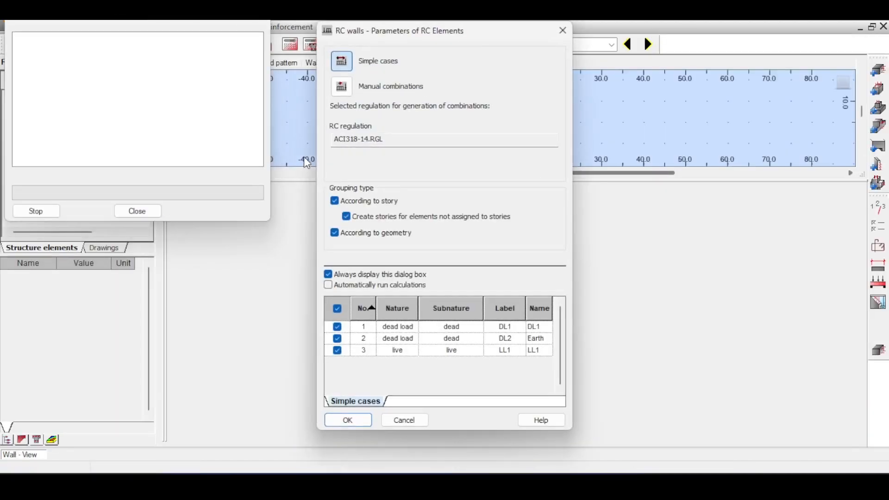
left_click(341, 86)
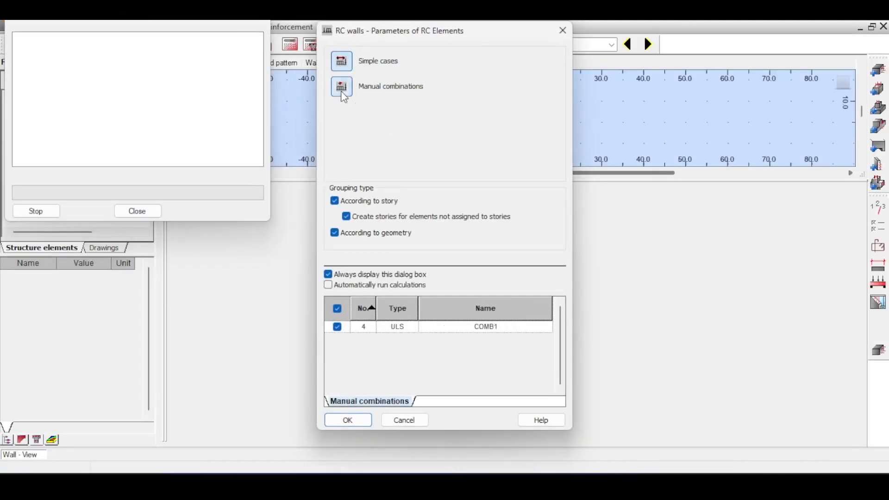
left_click(343, 65)
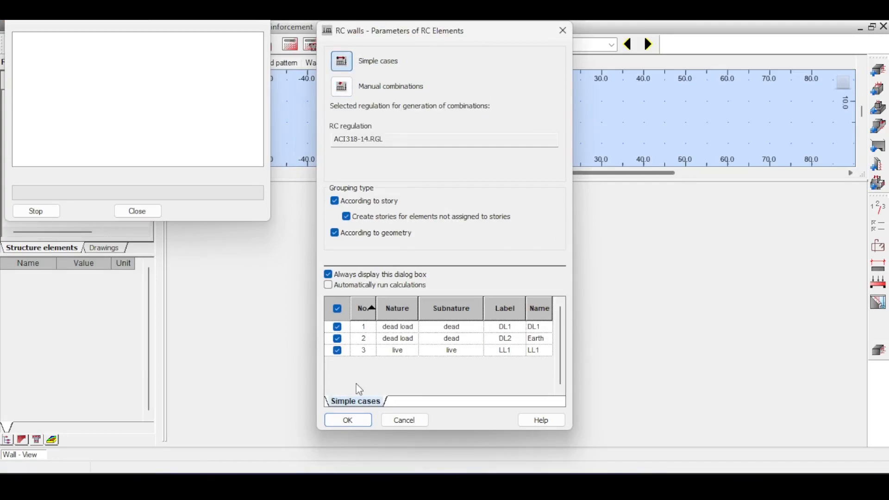
left_click(357, 420)
middle_click_drag(509, 114, 423, 85)
scroll(469, 133, "up", 3)
scroll(423, 85, "down", 3)
middle_click_drag(539, 90, 541, 125)
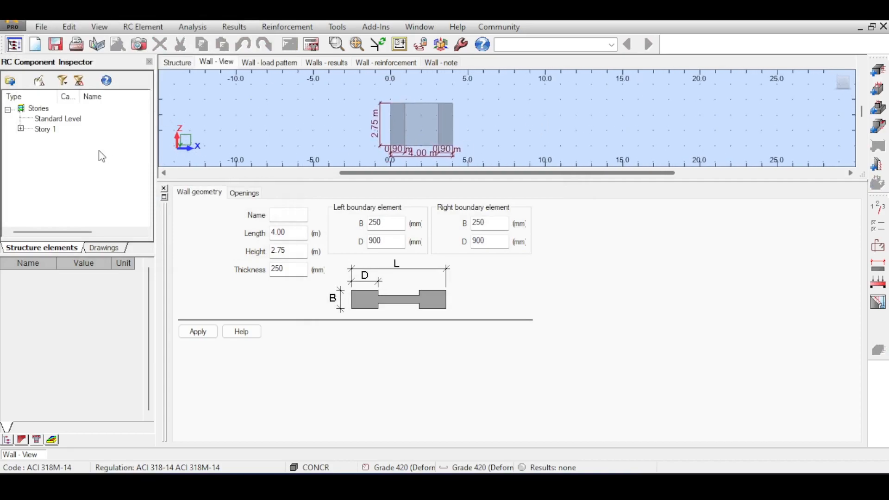
Expand Story 1 in the component list, compare its imported walls and make Wall41 the active wall
left_click(24, 124)
left_click(21, 129)
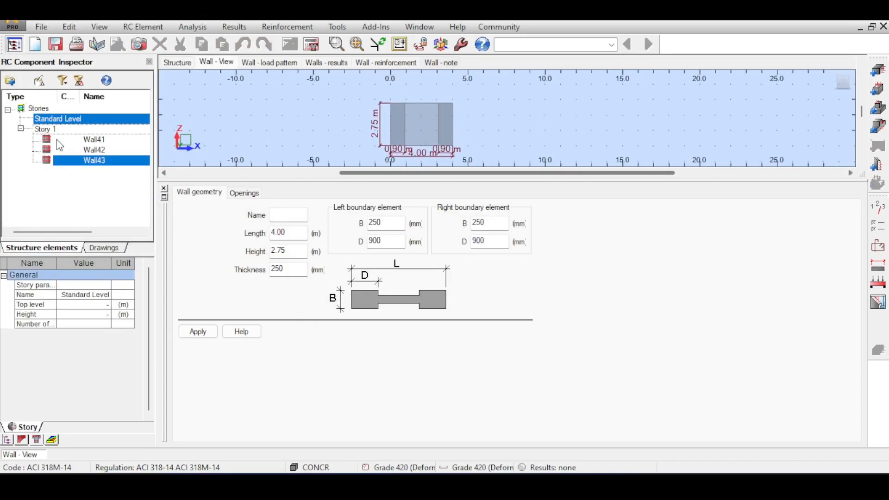
left_click(56, 140)
left_click(59, 150)
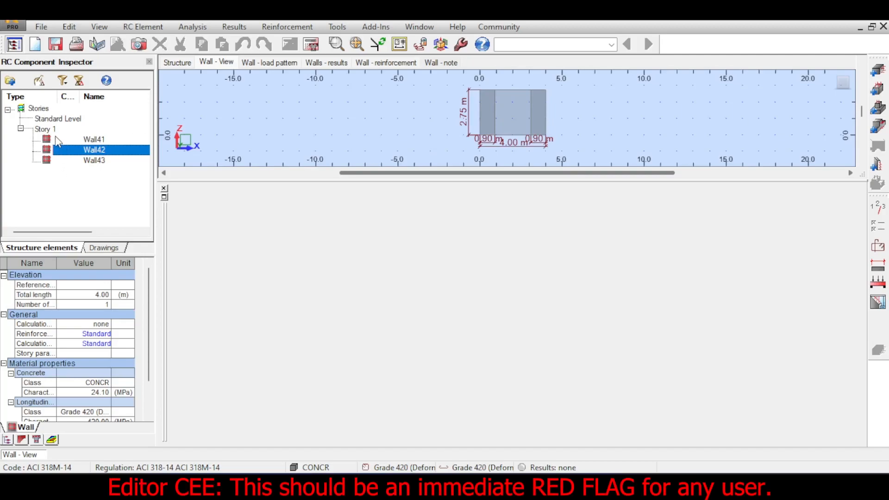
left_click(55, 137)
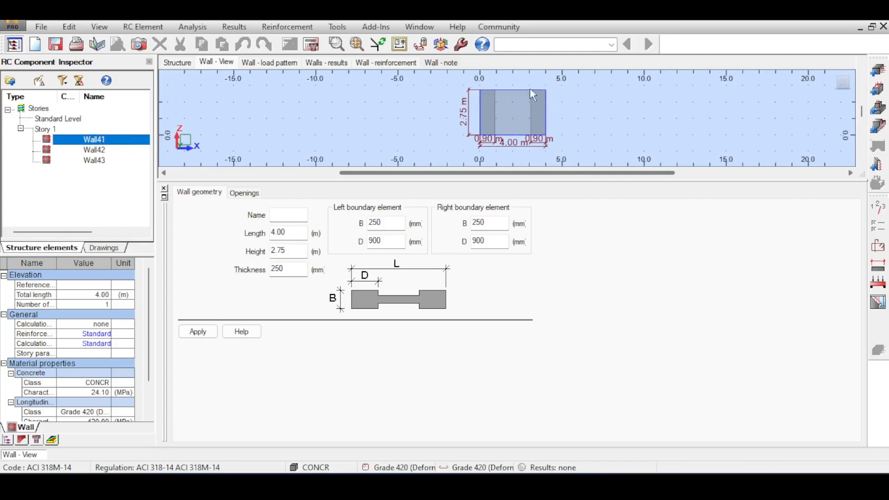
Inspect the selected side wall panels in the 3D structure view
left_click(170, 64)
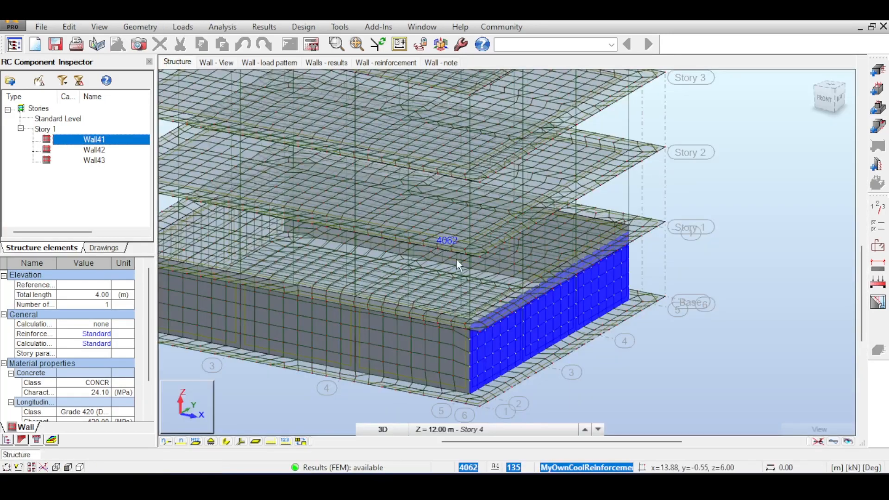
scroll(517, 339, "up", 2)
middle_click_drag(519, 341, 413, 211)
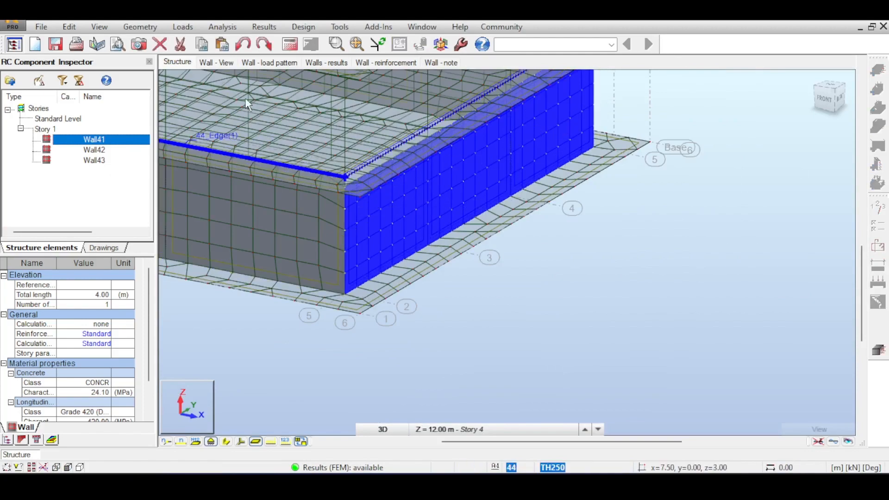
Examine Wall41's elevation, dimensions and boundary elements in the wall view
left_click(211, 60)
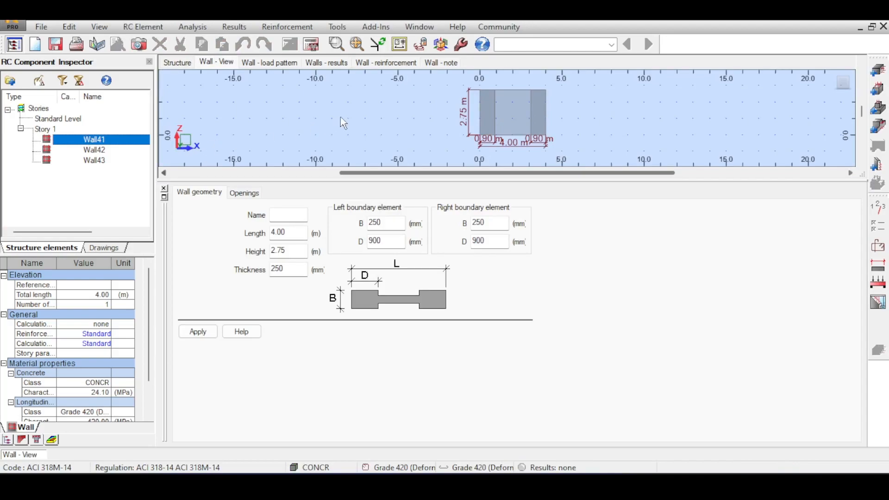
scroll(518, 115, "up", 3)
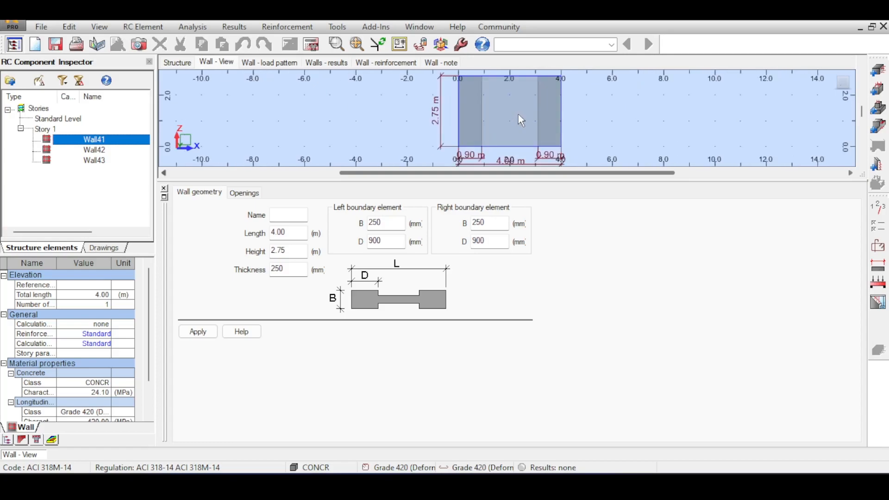
scroll(532, 112, "up", 1)
middle_click_drag(532, 112, 466, 112)
scroll(466, 99, "down", 3)
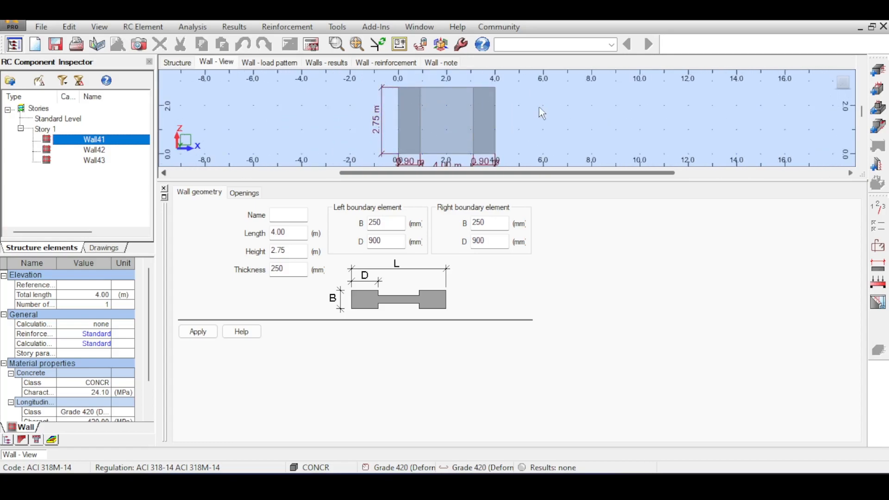
scroll(408, 111, "down", 3)
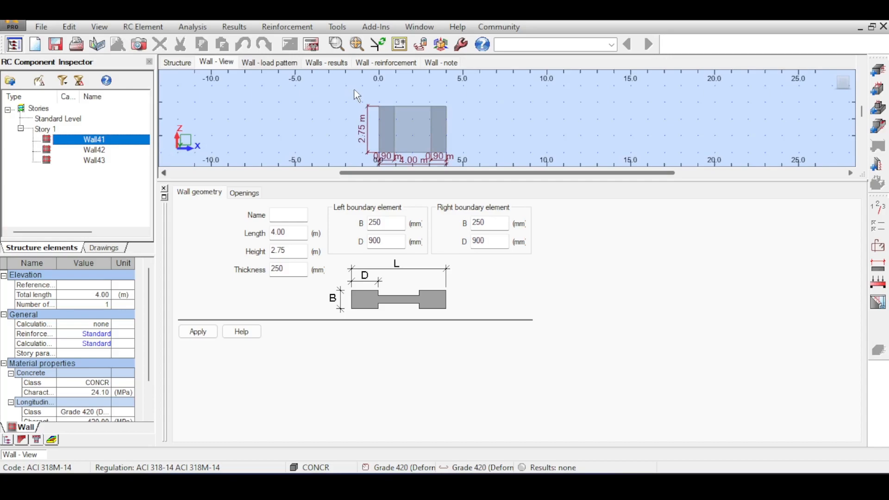
scroll(391, 114, "up", 2)
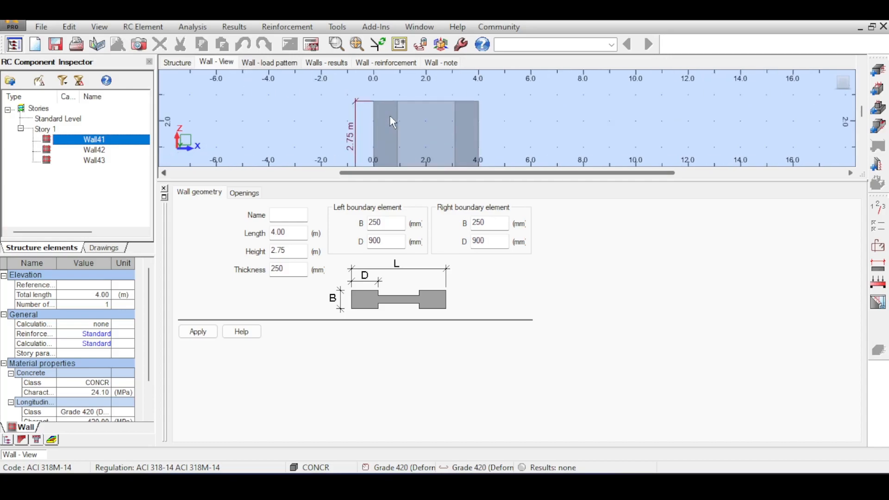
middle_click_drag(390, 91, 381, 77)
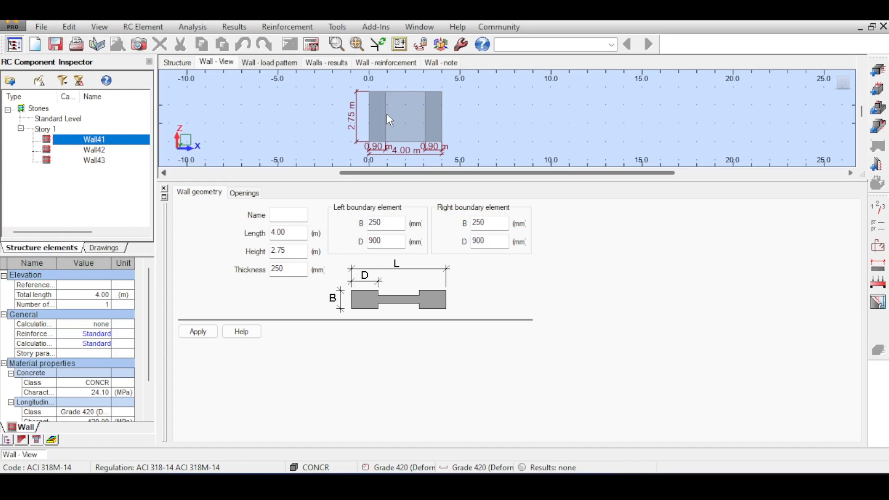
Open Wall41's load pattern and inspect the reduced loads of the DL1 case
left_click(285, 62)
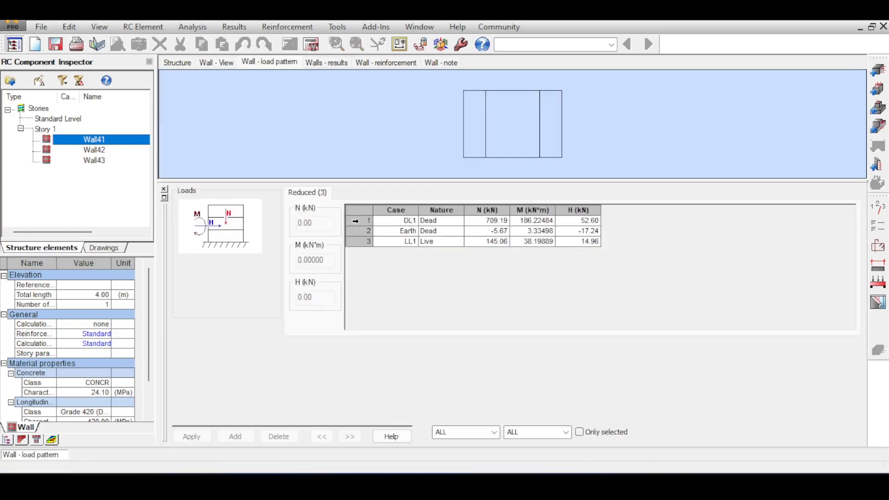
left_click(358, 222)
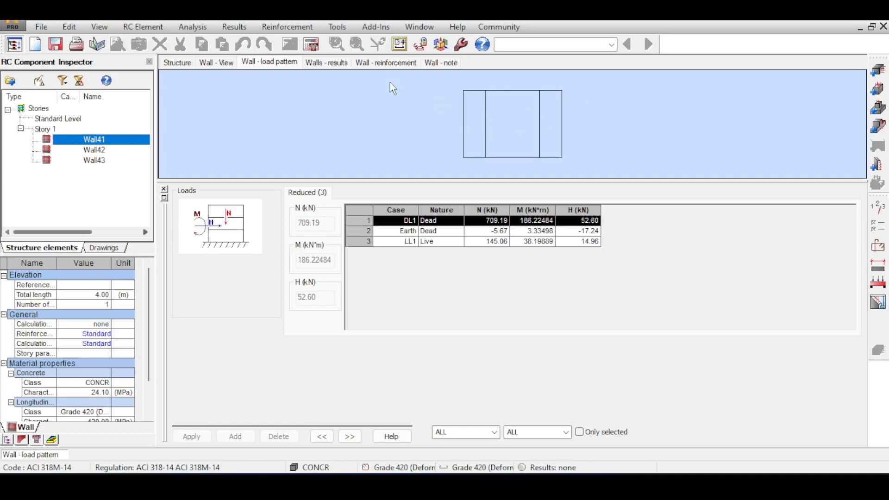
Calculate the reinforcement of Wall41 and open its reinforcement results
left_click(313, 45)
left_click(486, 300)
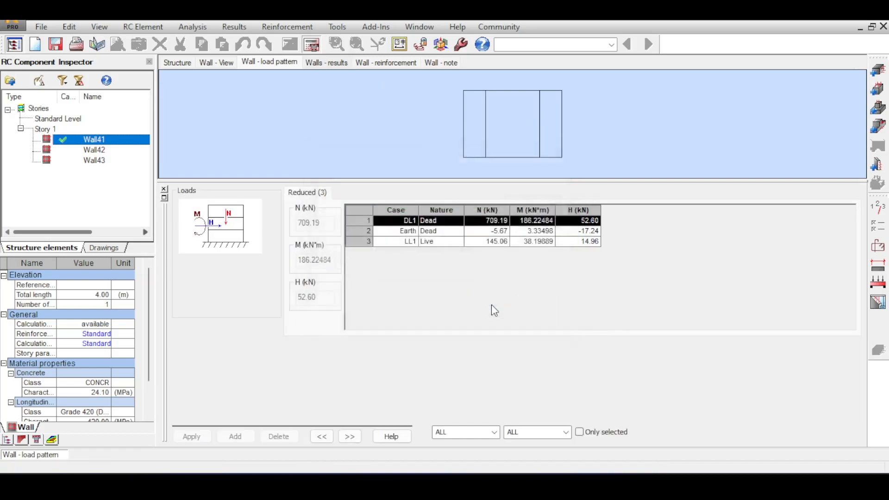
left_click(331, 63)
left_click(363, 66)
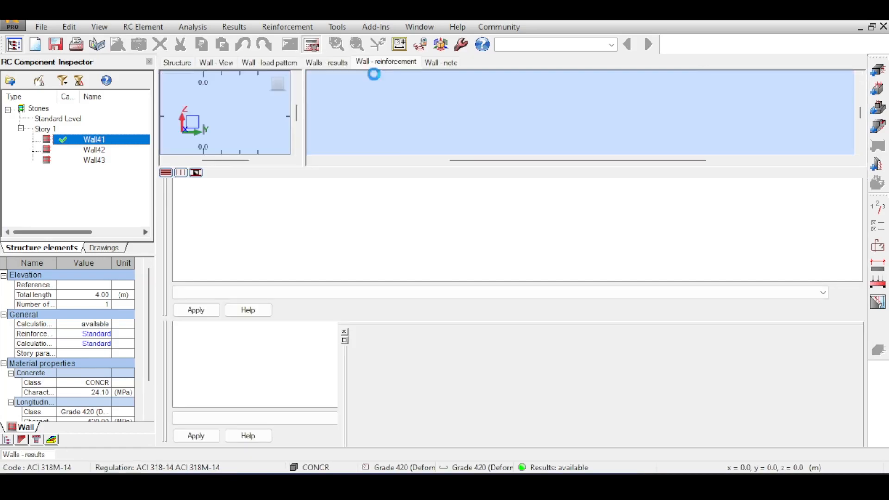
Examine Wall41's reinforcement cage in a rotated 3D view alongside its bar table
scroll(607, 122, "up", 2)
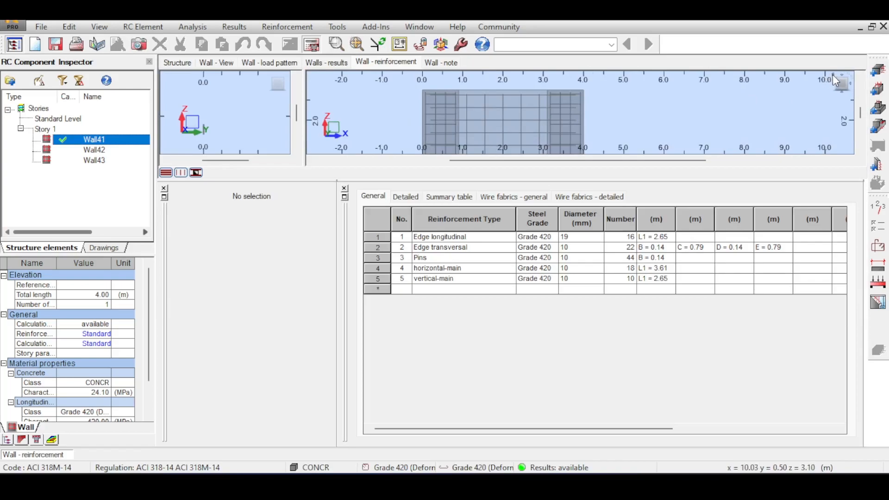
left_click(832, 74)
scroll(597, 109, "up", 4)
middle_click_drag(562, 107, 495, 135)
scroll(489, 104, "up", 2)
scroll(490, 99, "down", 2)
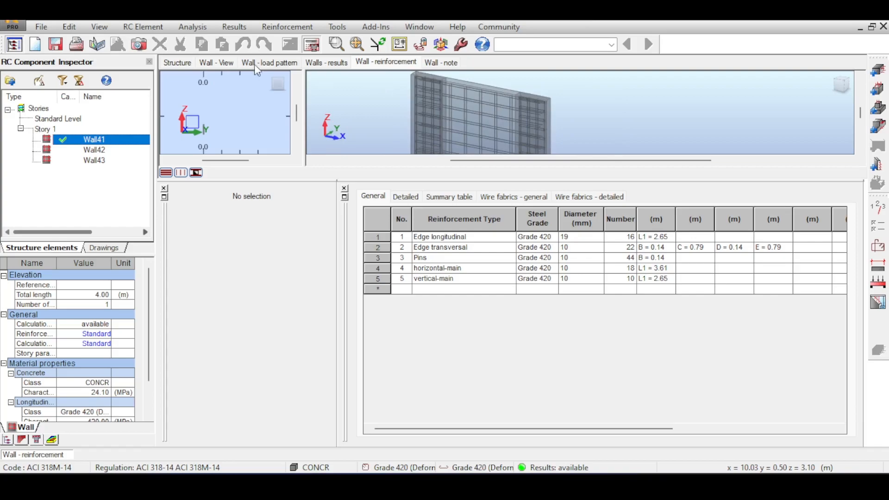
Return to the Geometry layout and select all Story 1 walls in the front view
left_click(177, 62)
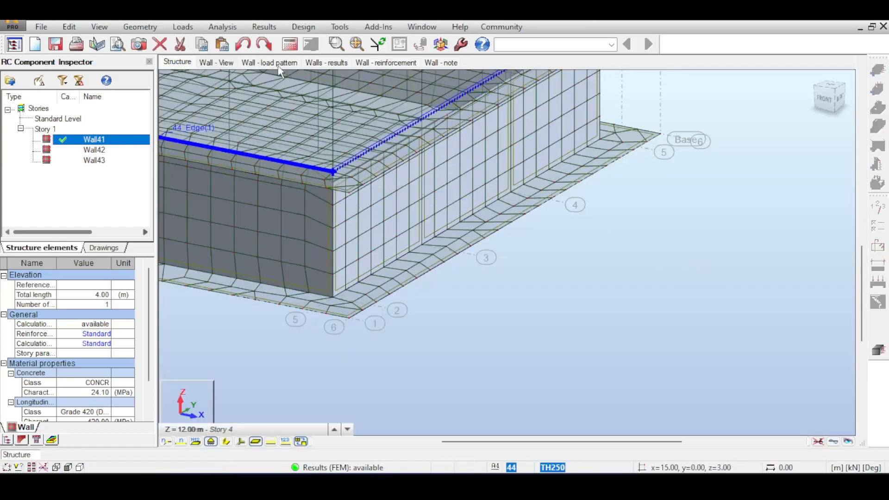
left_click(267, 30)
left_click(267, 29)
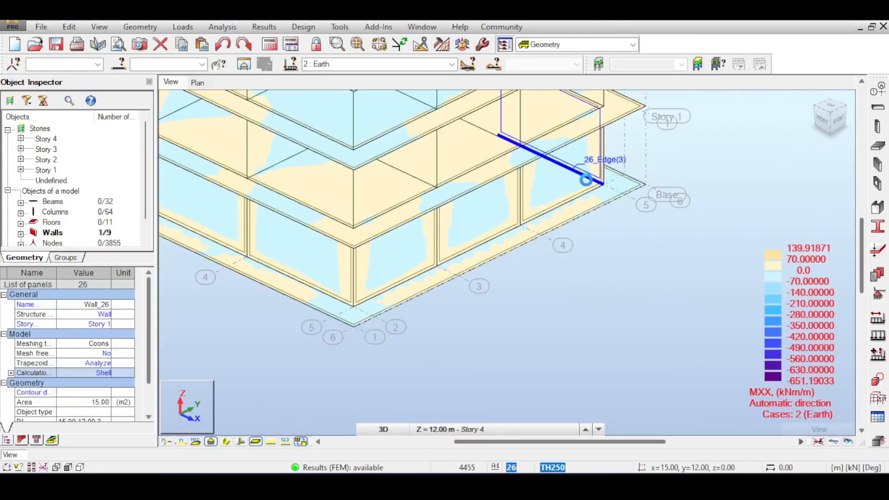
left_click(580, 195)
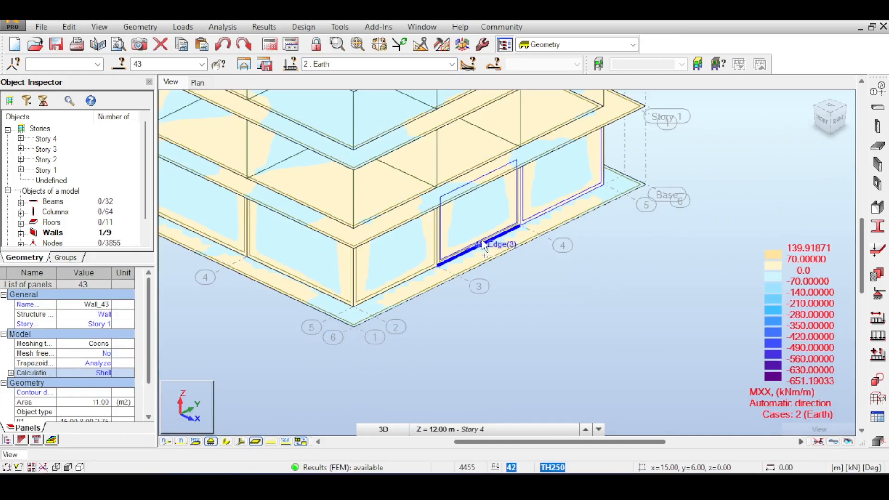
left_click(823, 125)
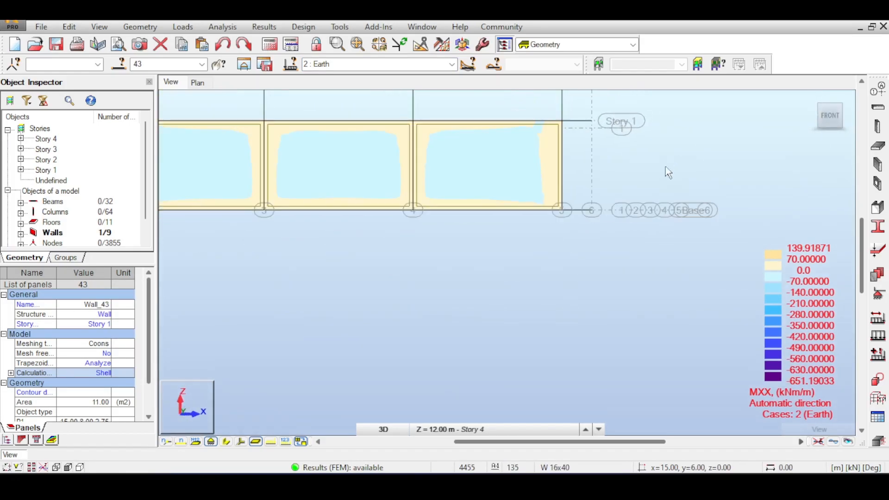
left_click_drag(334, 179, 208, 172)
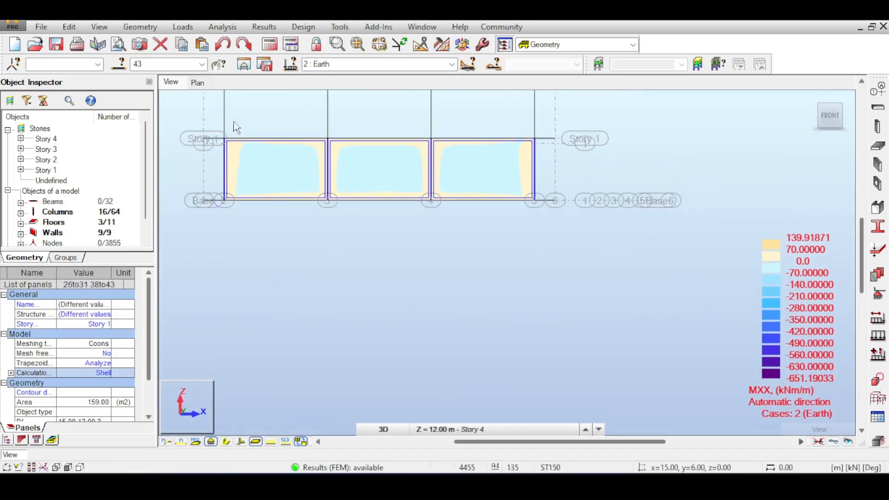
Display the xx moment map of the selected panels for the Earth case in a new window and inspect the wall corners
left_click(265, 29)
left_click(272, 103)
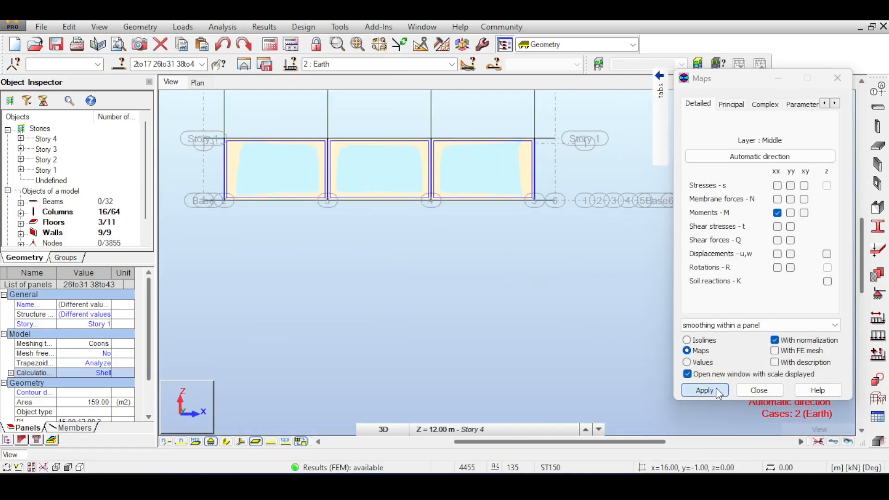
left_click(704, 391)
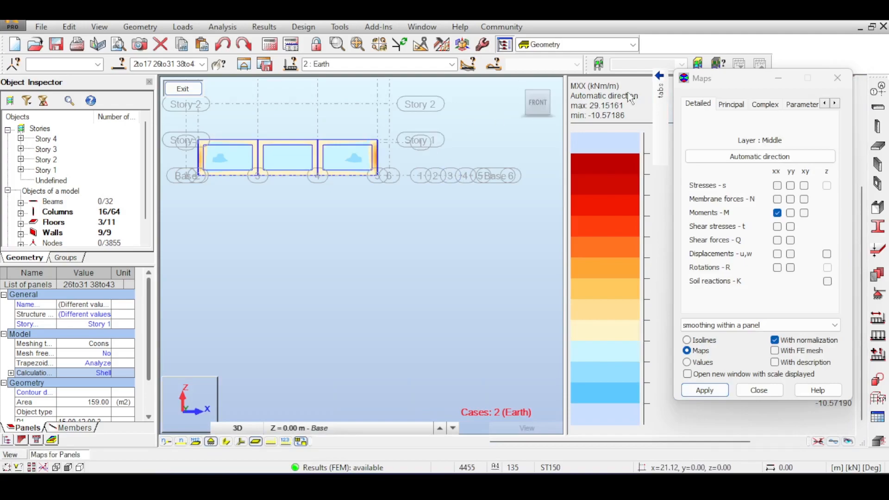
middle_click_drag(458, 137, 407, 210, "shift")
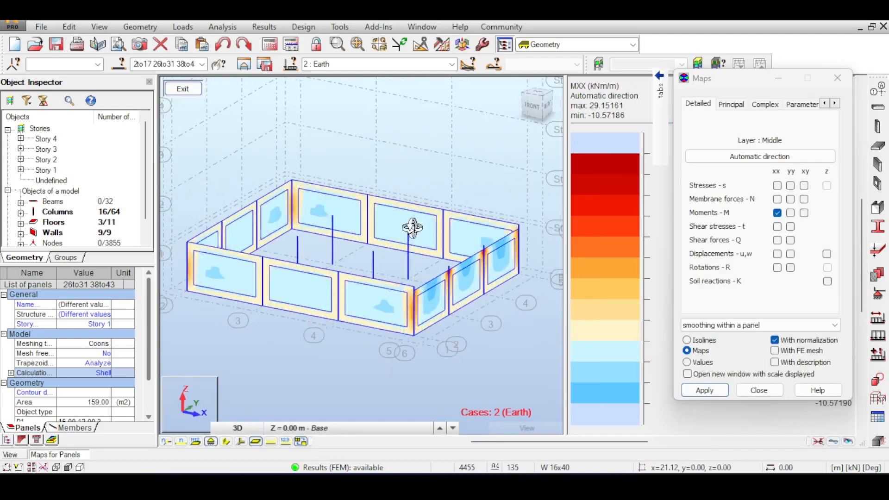
scroll(506, 332, "up", 5)
scroll(345, 155, "up", 1)
middle_click_drag(347, 151, 444, 107)
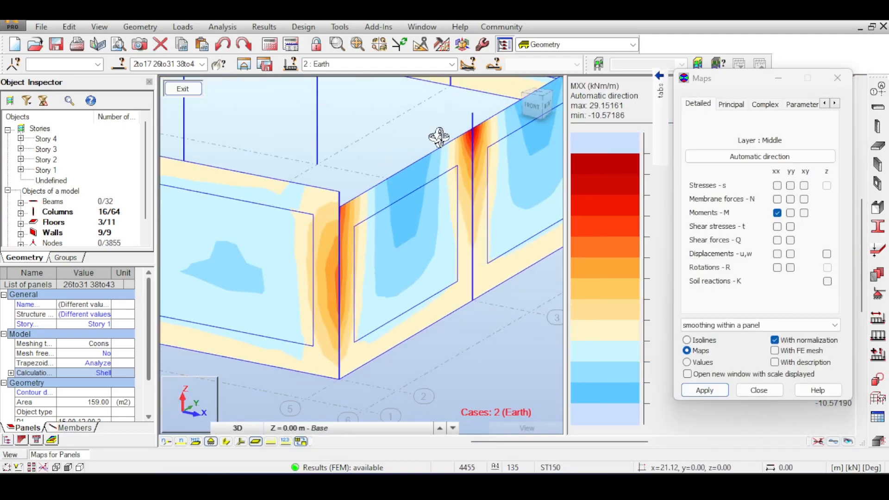
Switch the panel map to yy moments and examine their distribution over the walls
left_click(790, 213)
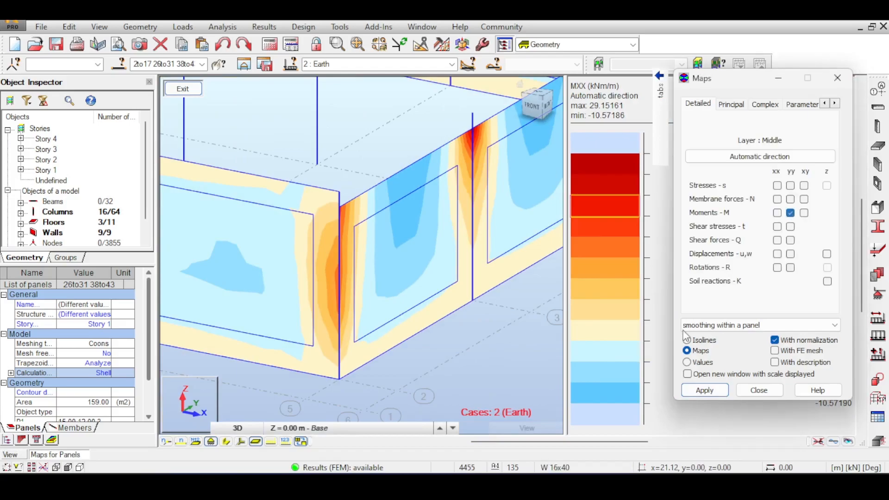
left_click(704, 390)
scroll(374, 189, "up", 2)
scroll(426, 204, "down", 1)
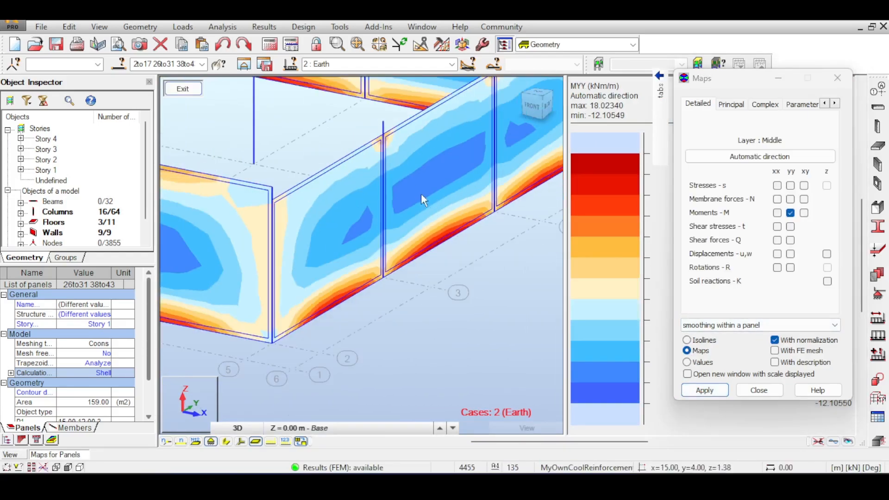
Switch to the Provided reinforcement layout and inspect Wall41's horizontal and edge bars in the front view
left_click(545, 45)
left_click(537, 131)
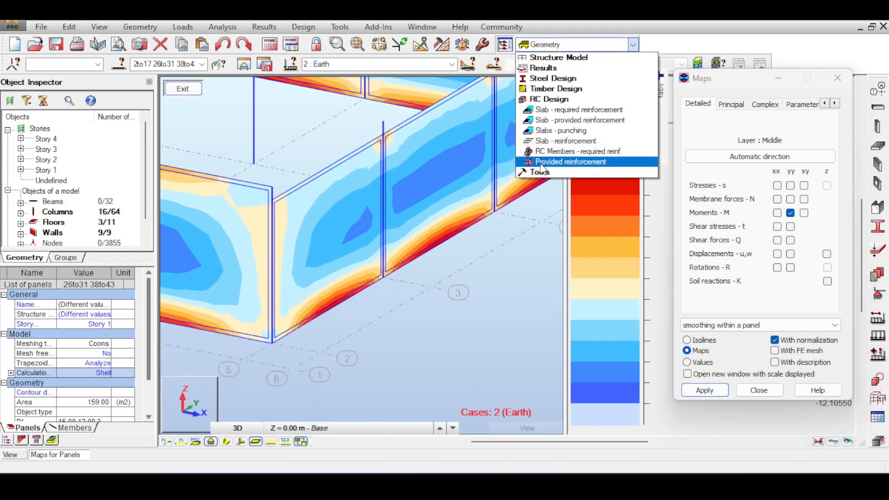
left_click(540, 162)
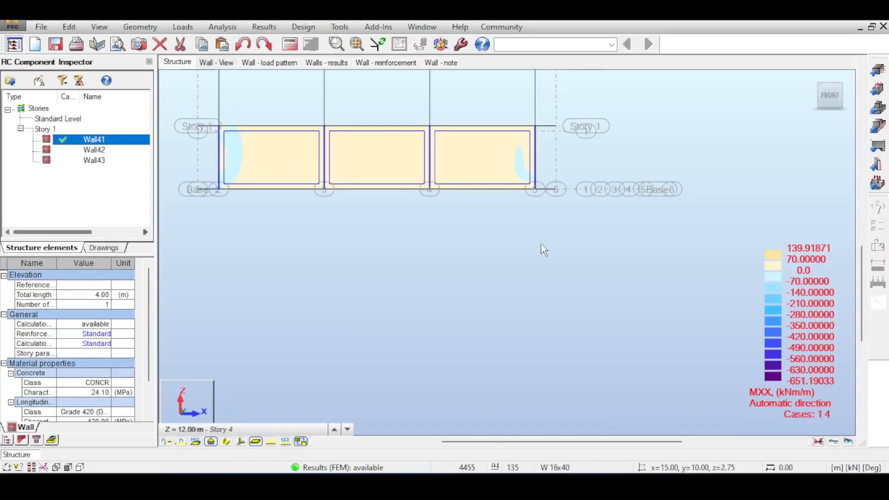
left_click(385, 62)
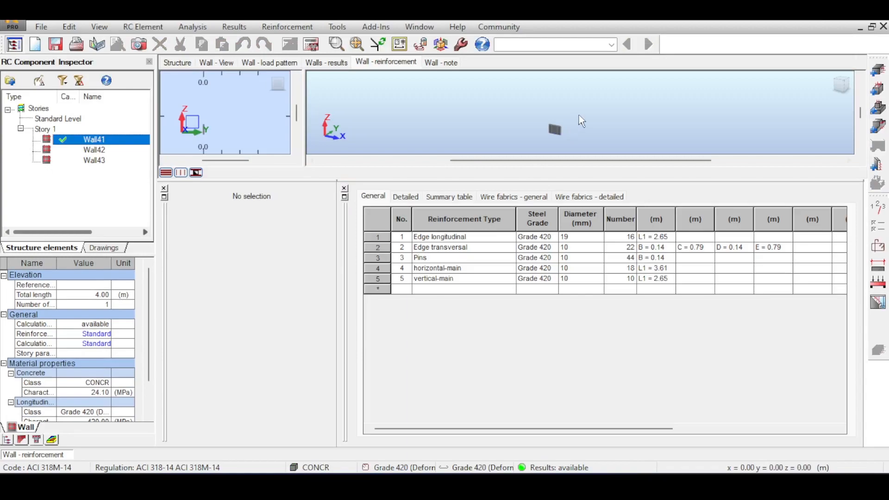
scroll(520, 82, "up", 5)
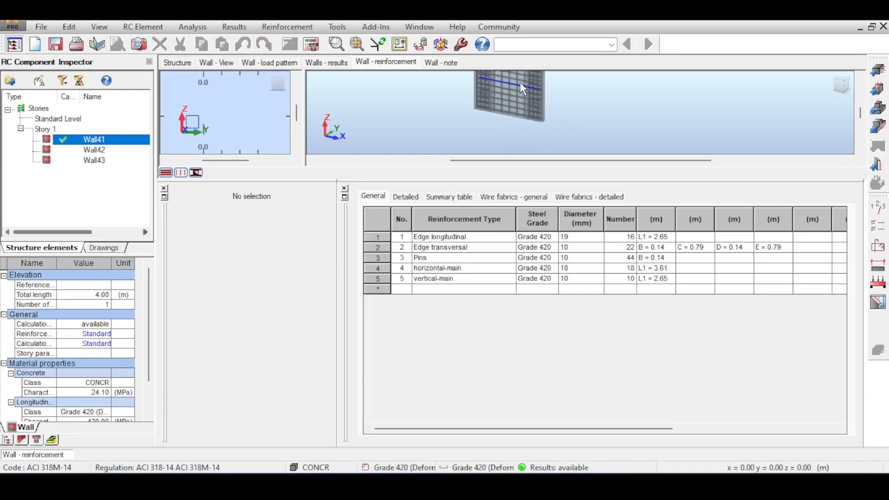
left_click(841, 87)
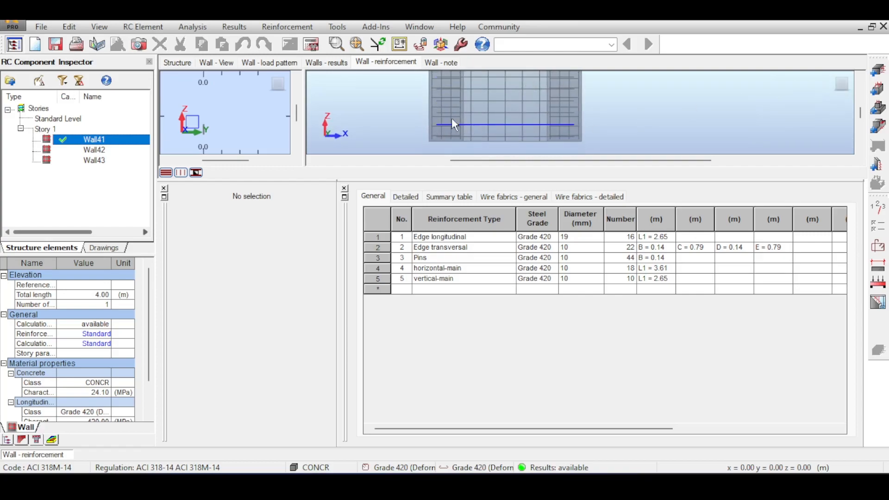
middle_click_drag(558, 90, 574, 107)
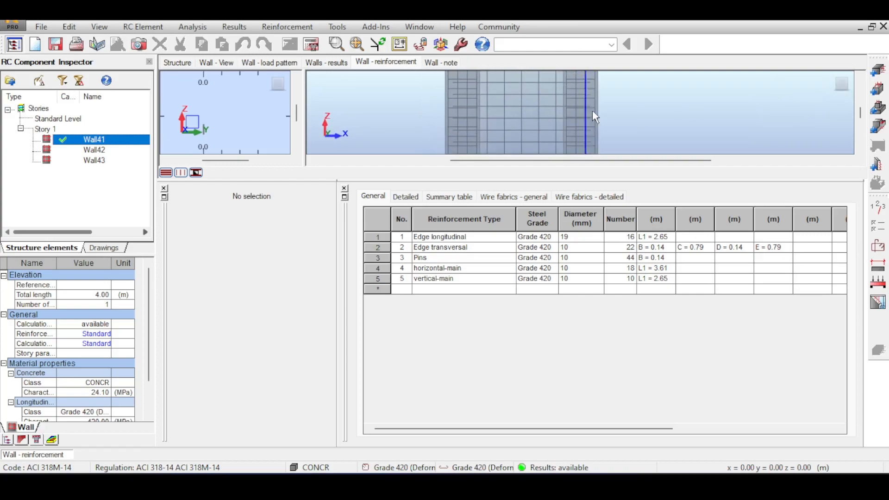
Review Wall41's reduced load cases and inspect the Story 1 walls in the 3D structure view
left_click(269, 62)
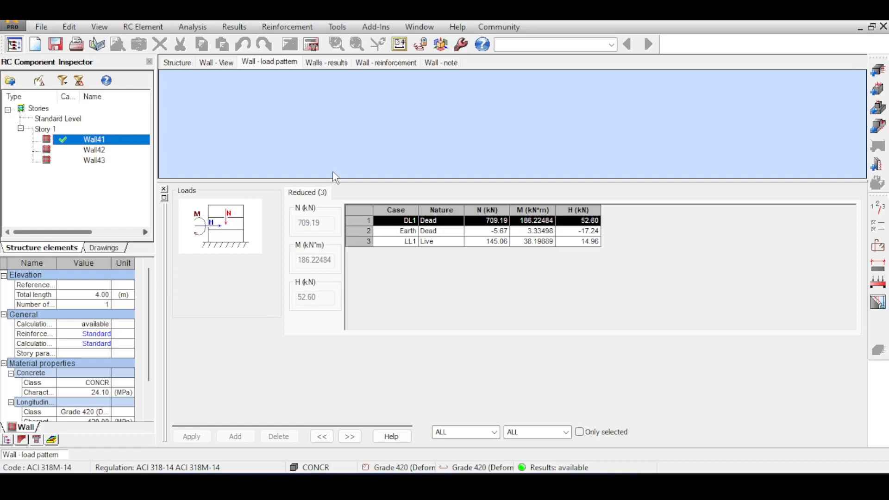
left_click(185, 66)
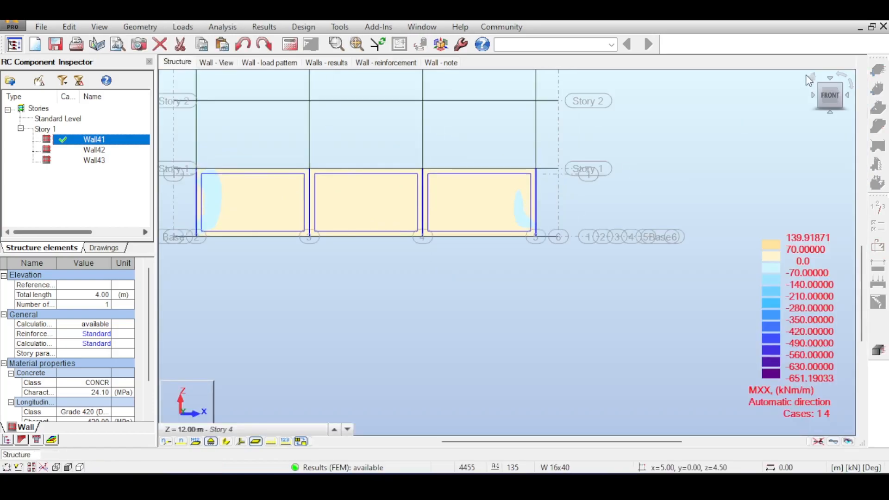
left_click(813, 76)
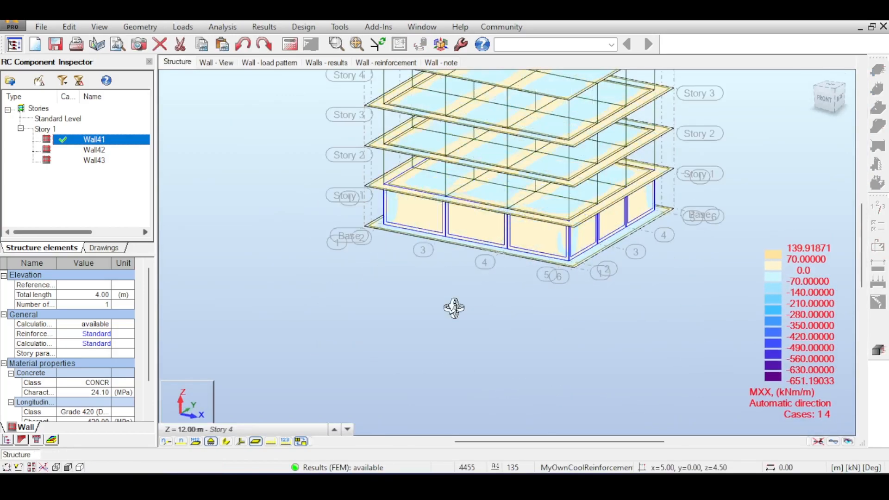
scroll(438, 334, "up", 2)
left_click(271, 443)
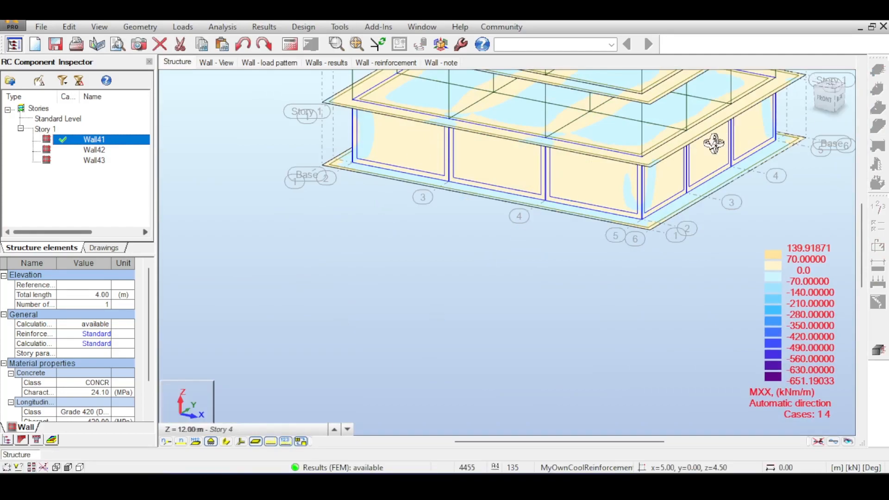
scroll(724, 131, "down", 3)
middle_click_drag(679, 191, 581, 273)
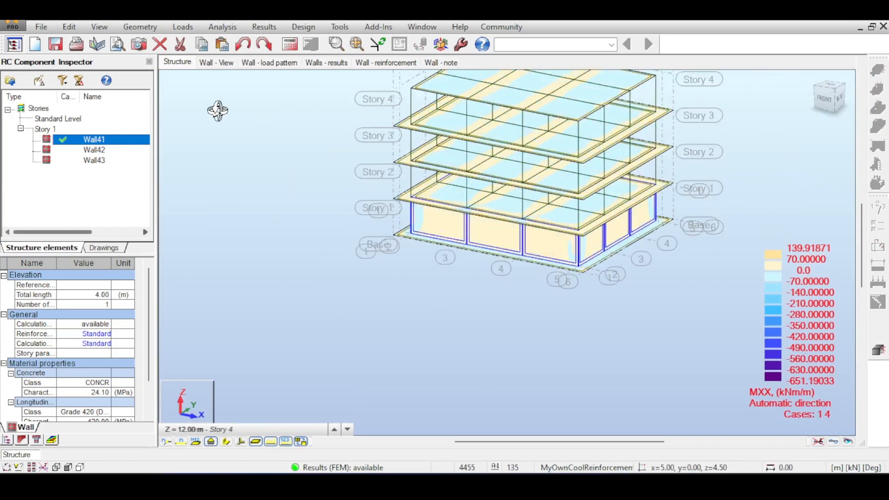
Return to the Geometry layout, restore the default display settings of the model view and clear the selection
left_click(585, 43)
left_click(563, 57)
left_click(553, 70)
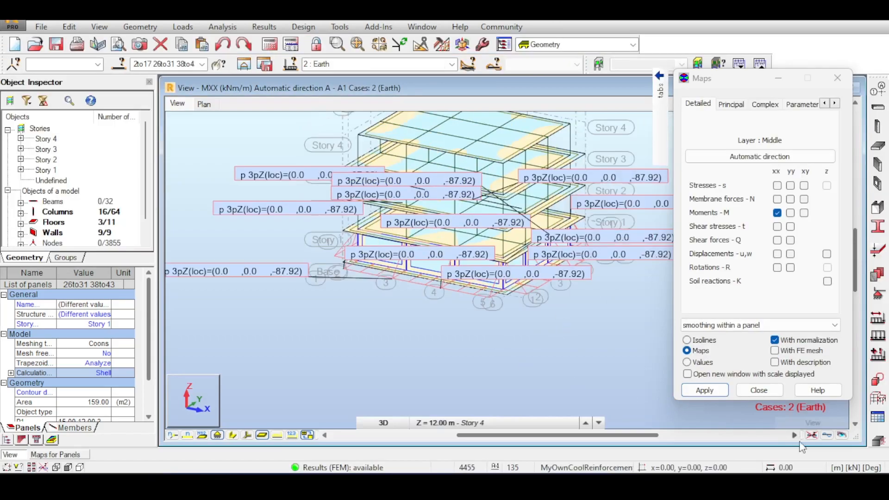
left_click(812, 437)
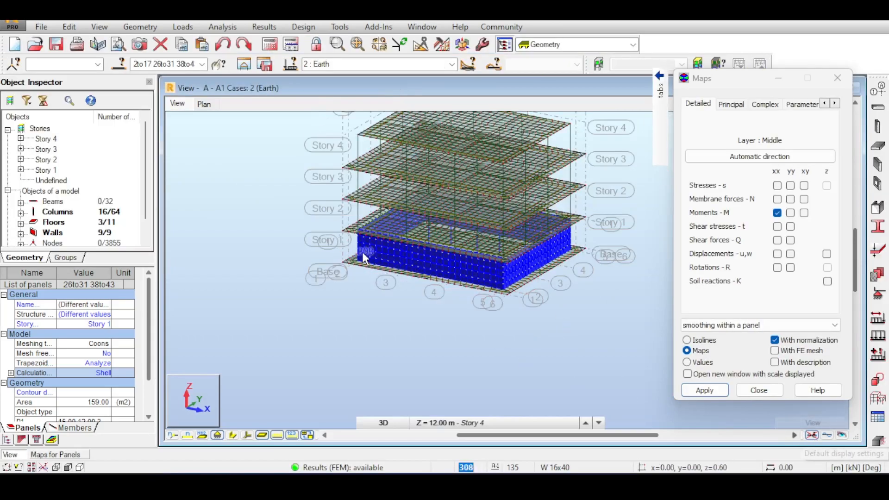
left_click(228, 235)
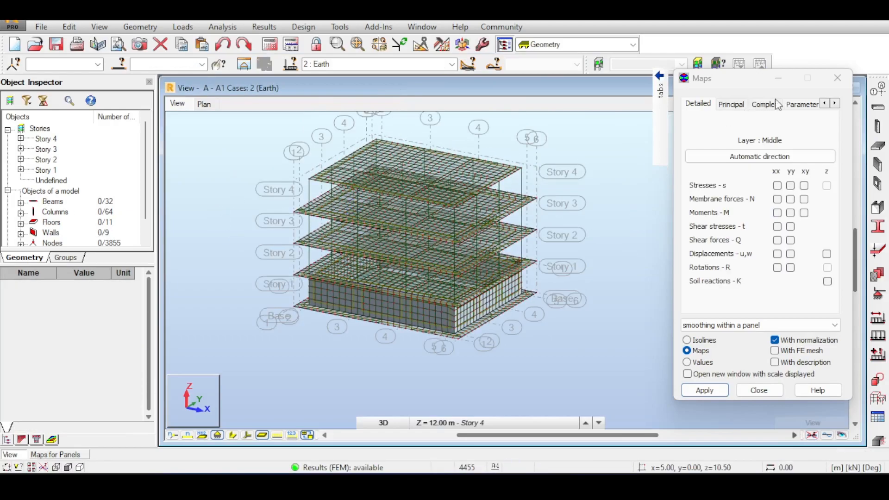
Close the Maps dialog and the panel map window, and maximize the 3D model view
left_click(837, 78)
middle_click_drag(602, 165, 664, 144)
scroll(674, 217, "up", 2)
scroll(618, 234, "down", 2)
middle_click_drag(620, 203, 673, 191)
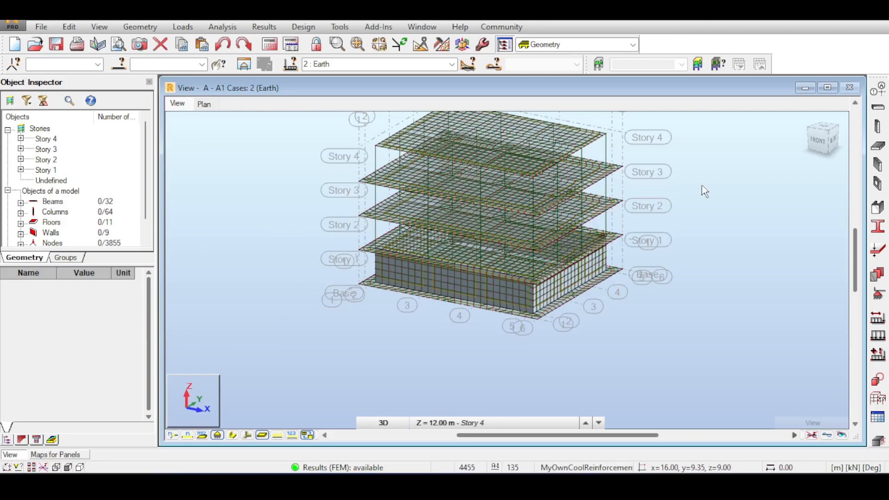
double_click(341, 85)
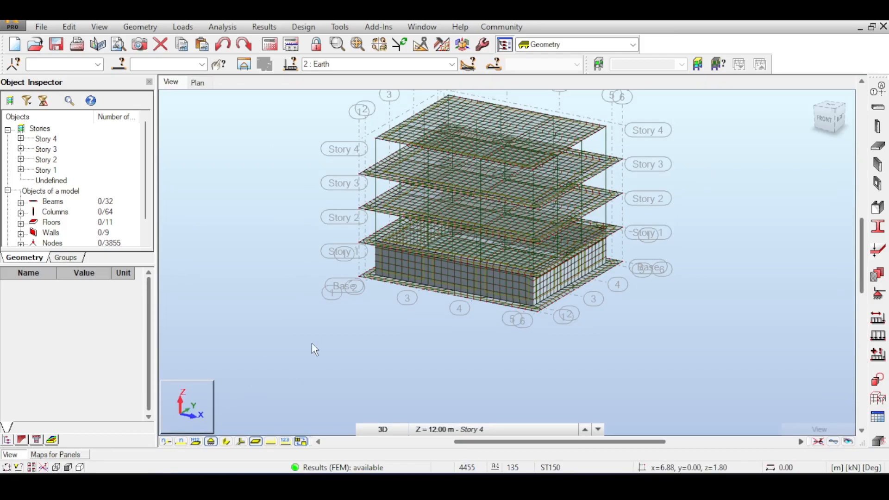
left_click(68, 458)
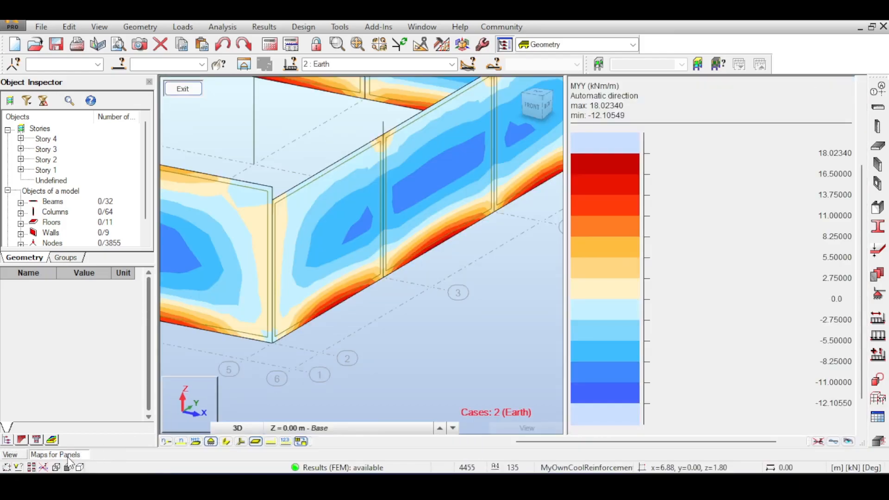
left_click(183, 88)
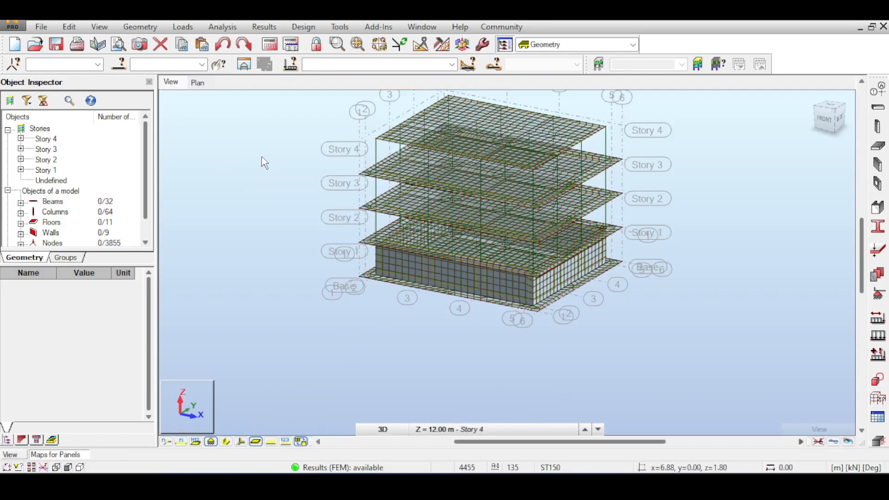
Select all walls to examine their structure object type options, and check the type assigned to front wall panel 39
scroll(551, 281, "up", 5)
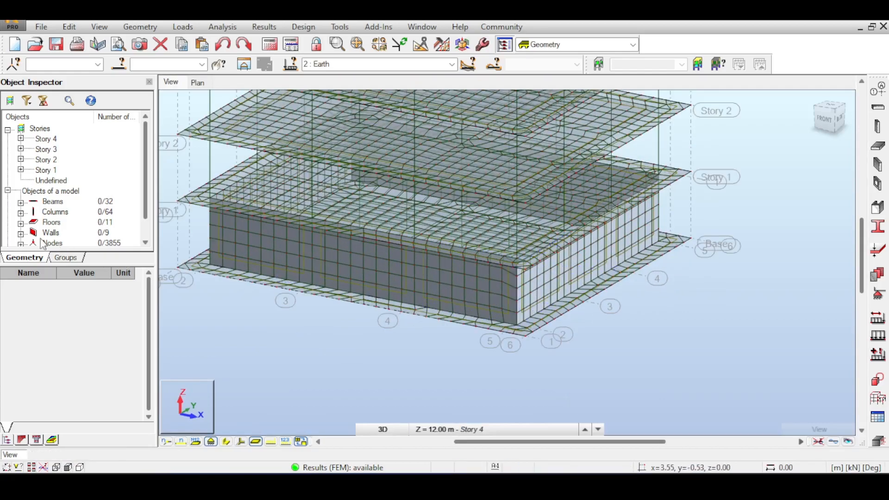
left_click(46, 233)
right_click(47, 232)
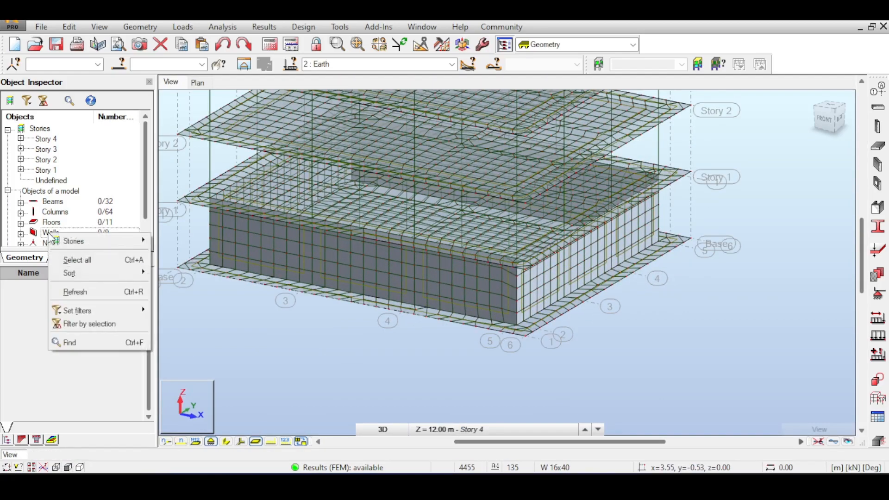
left_click(74, 260)
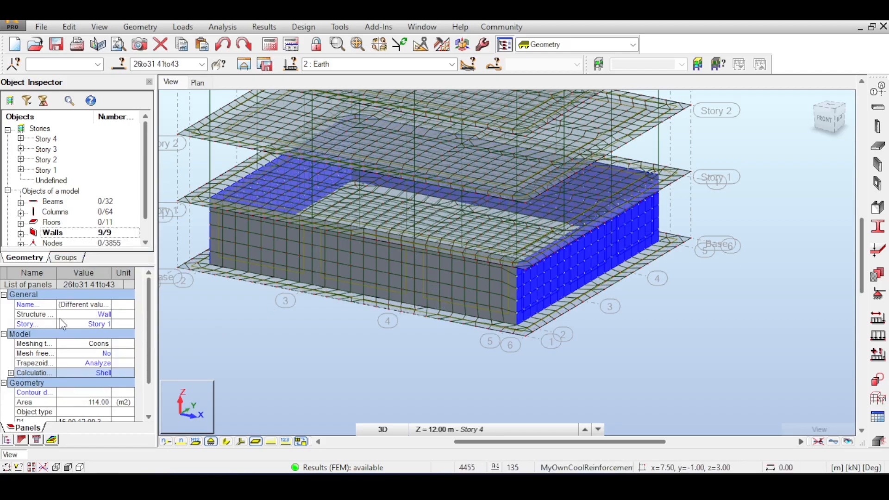
left_click(107, 315)
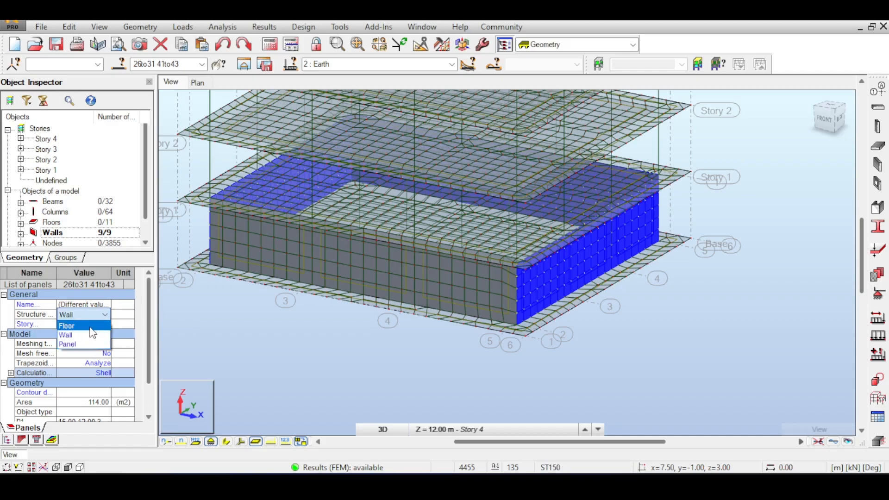
left_click(243, 318)
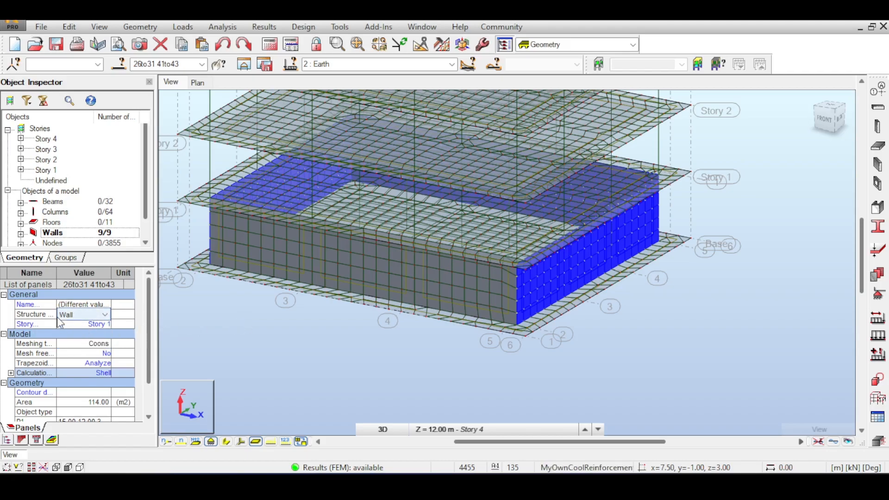
left_click(298, 310)
left_click(330, 281)
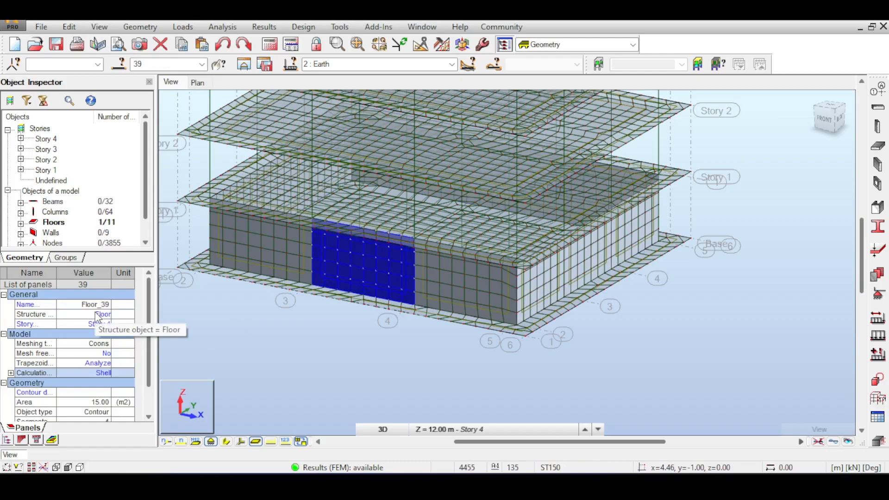
Select all Story 1 walls, change their structure object type to Floor and clear the selection
left_click(95, 259)
right_click(53, 233)
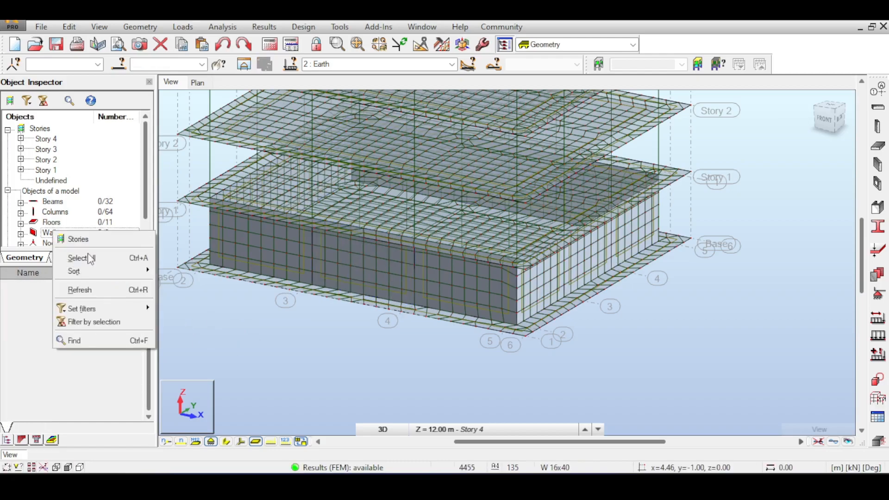
left_click(79, 257)
left_click(102, 313)
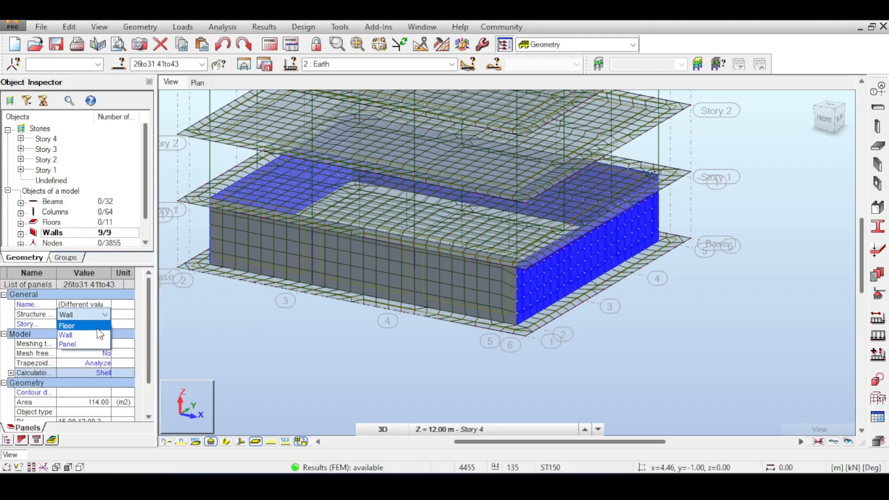
left_click(96, 327)
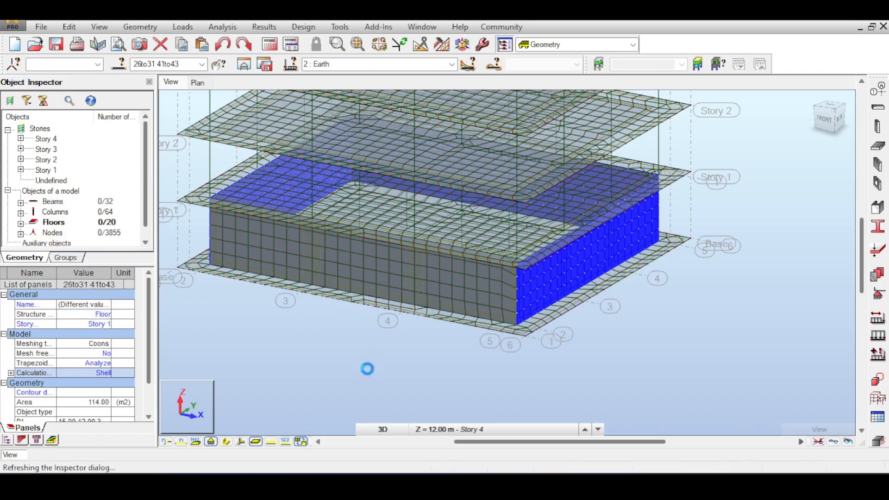
left_click(371, 367)
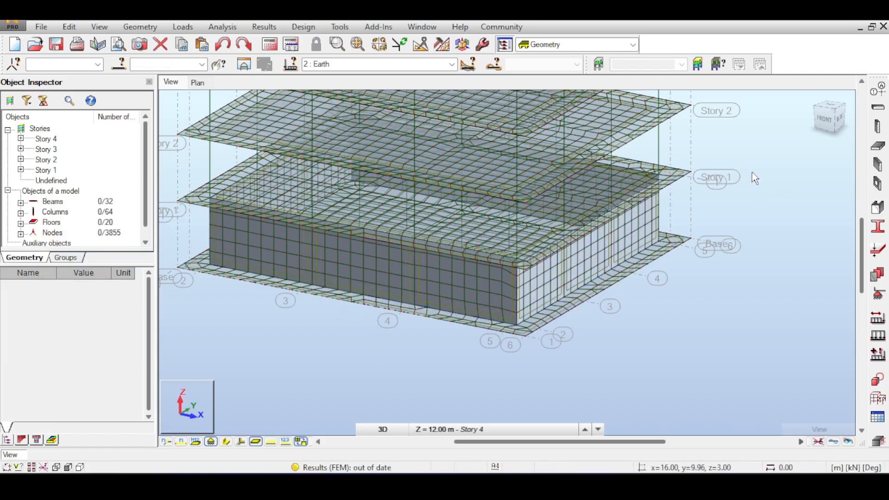
Select panels 41 to 43 along the building's short side and load them into provided reinforcement design as one slab
scroll(752, 176, "down", 2)
scroll(615, 227, "up", 3)
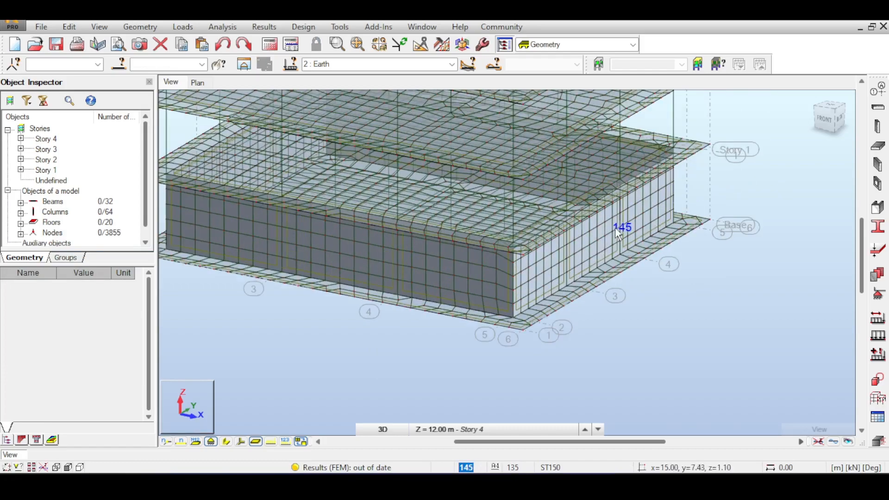
left_click(631, 224)
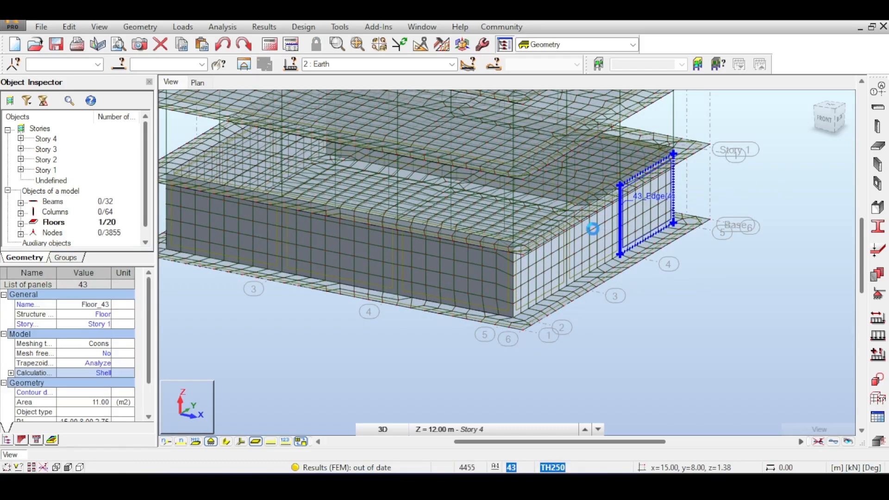
left_click(594, 232, "ctrl")
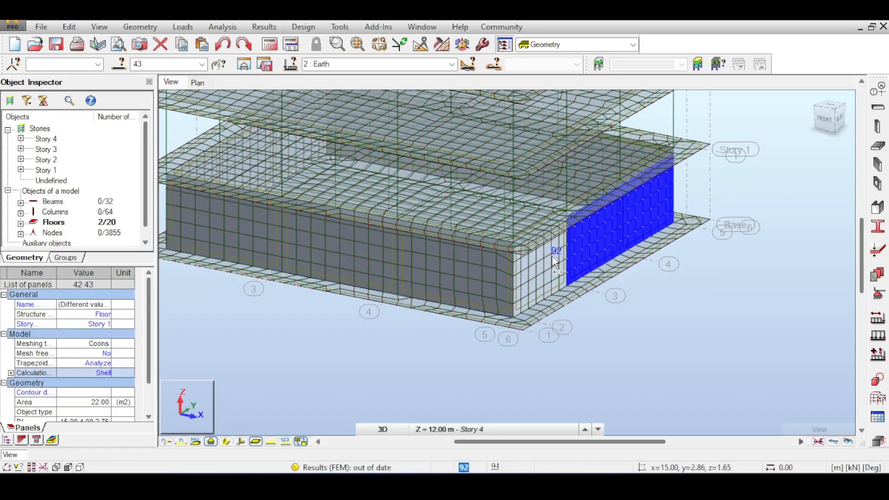
left_click(540, 256, "ctrl")
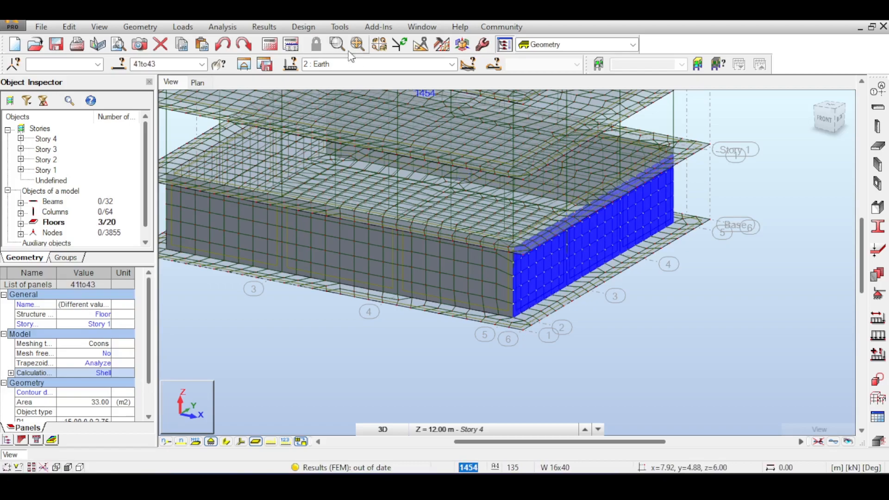
left_click(303, 27)
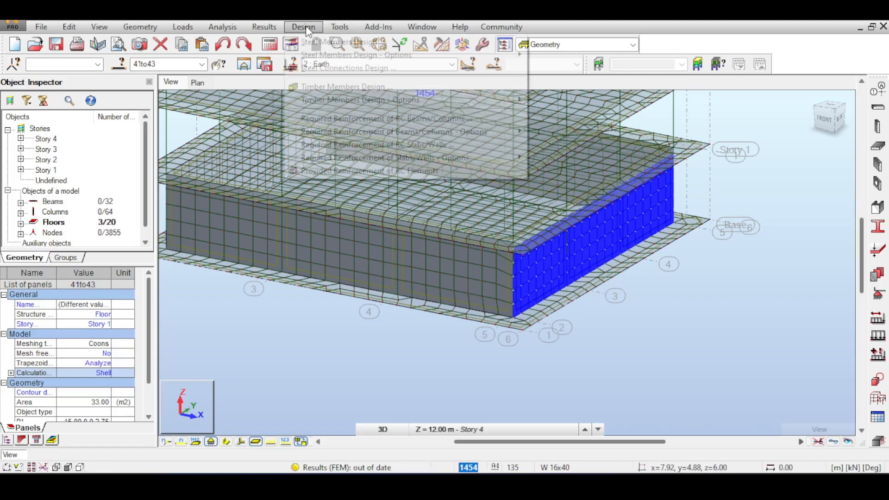
left_click(333, 172)
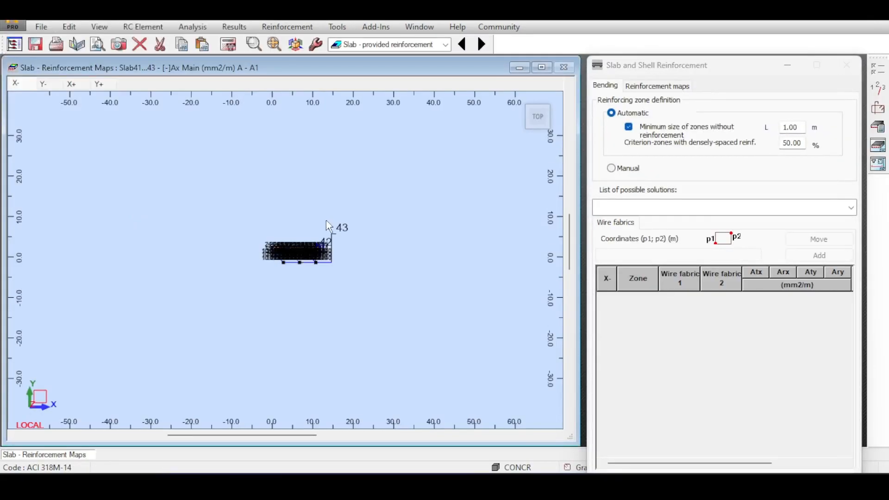
Calculate Slab41...43 with the wire fabric reinforcement pattern and examine its reinforcement map in the X- direction
scroll(309, 264, "up", 5)
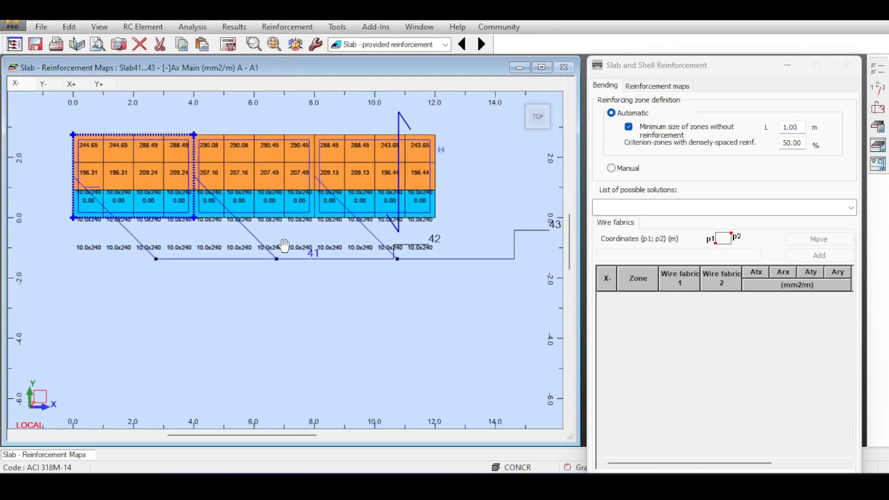
scroll(373, 199, "down", 2)
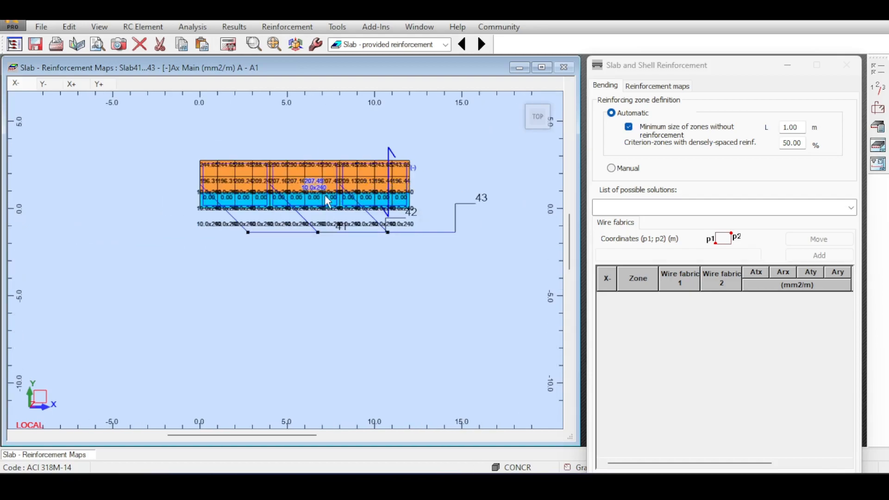
scroll(326, 229, "down", 1)
scroll(326, 229, "up", 3)
scroll(394, 175, "down", 3)
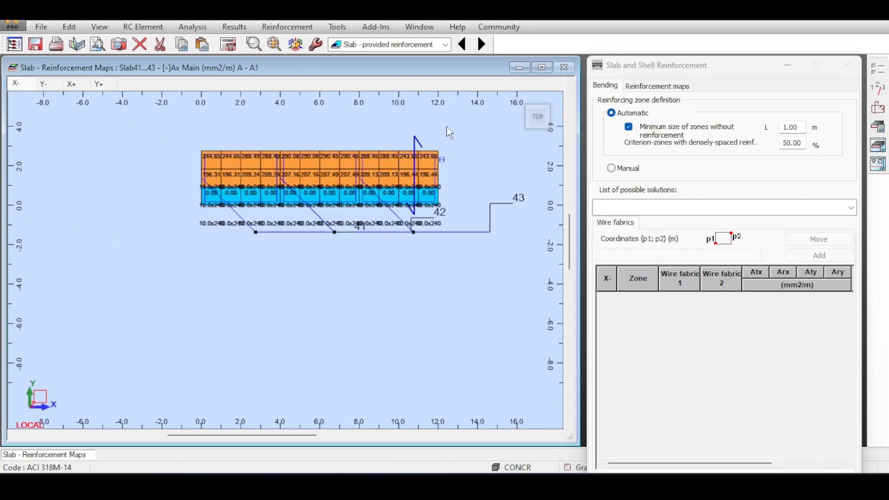
scroll(448, 124, "down", 1)
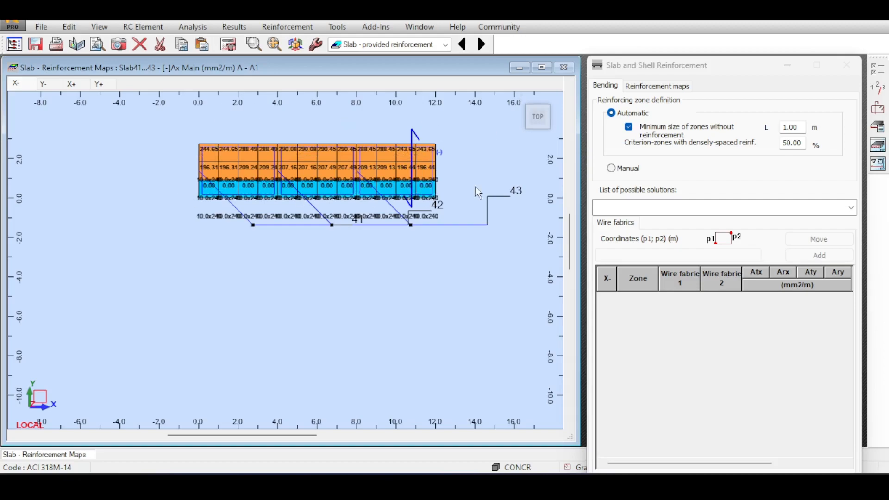
left_click(228, 44)
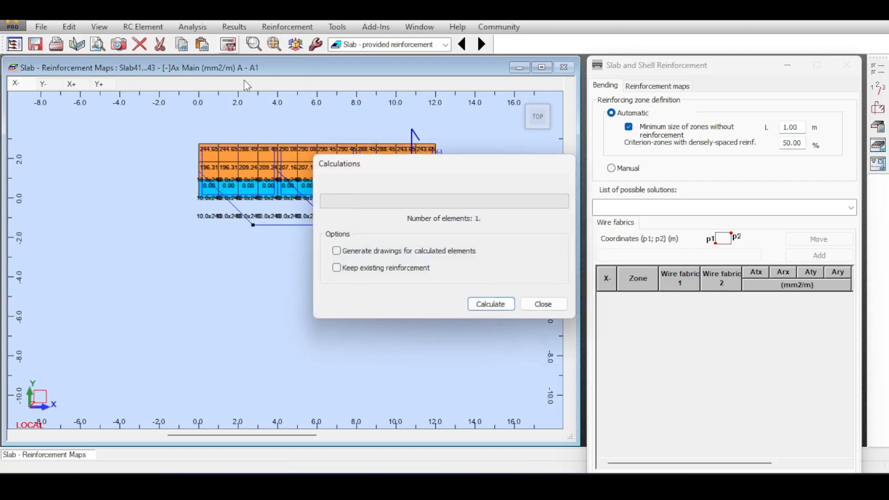
left_click(491, 304)
scroll(354, 178, "up", 3)
scroll(335, 134, "down", 4)
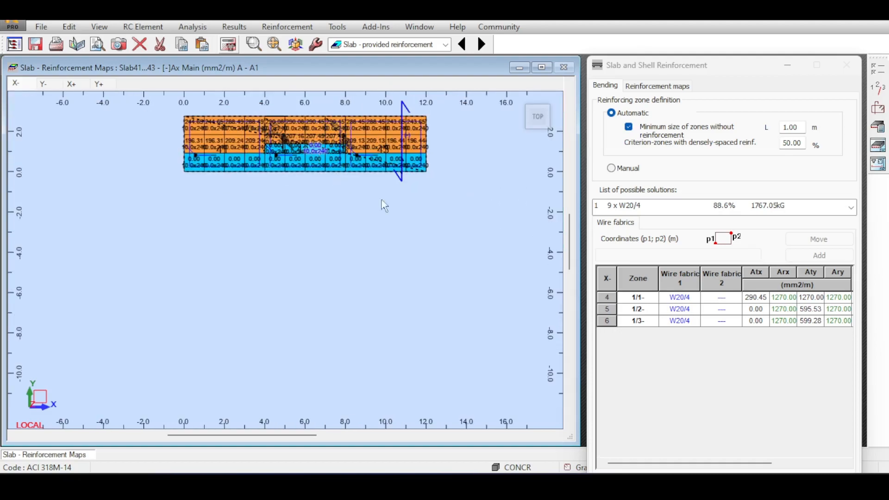
middle_click_drag(512, 230, 513, 251)
middle_click_drag(517, 199, 513, 233)
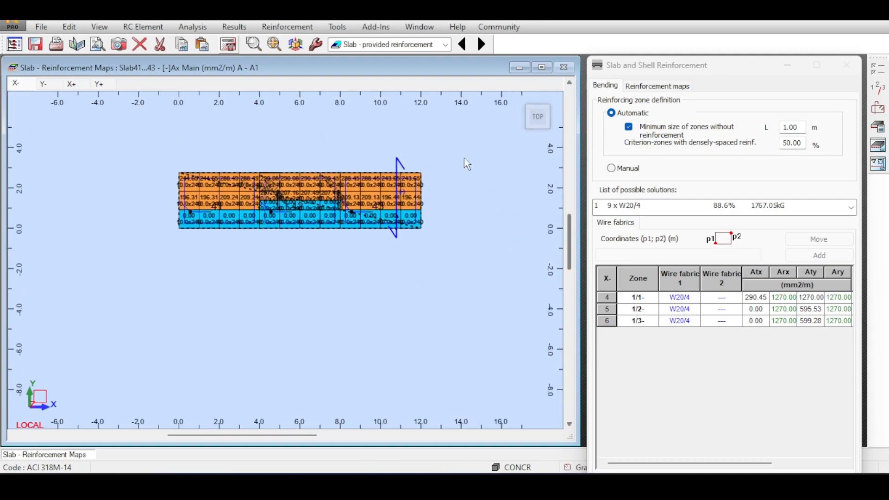
Set the slab's reinforcement type to Bars for the entire slab and recalculate its reinforcement
left_click(877, 107)
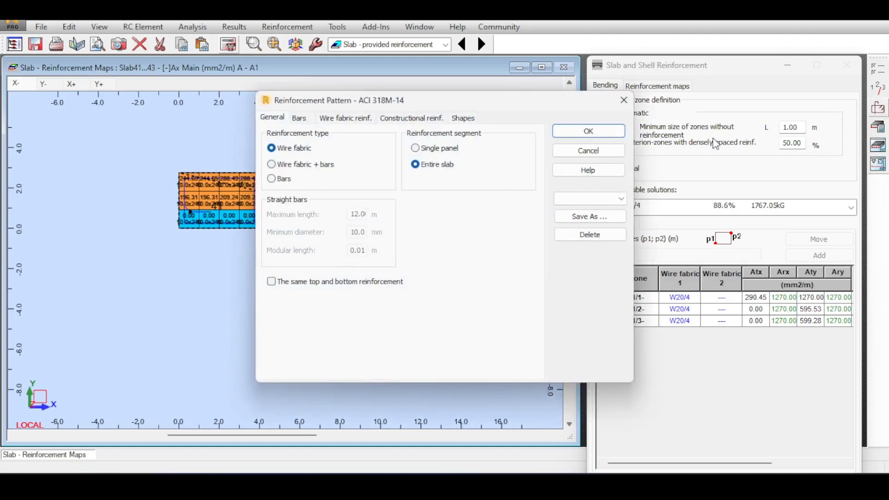
left_click(276, 179)
left_click(570, 132)
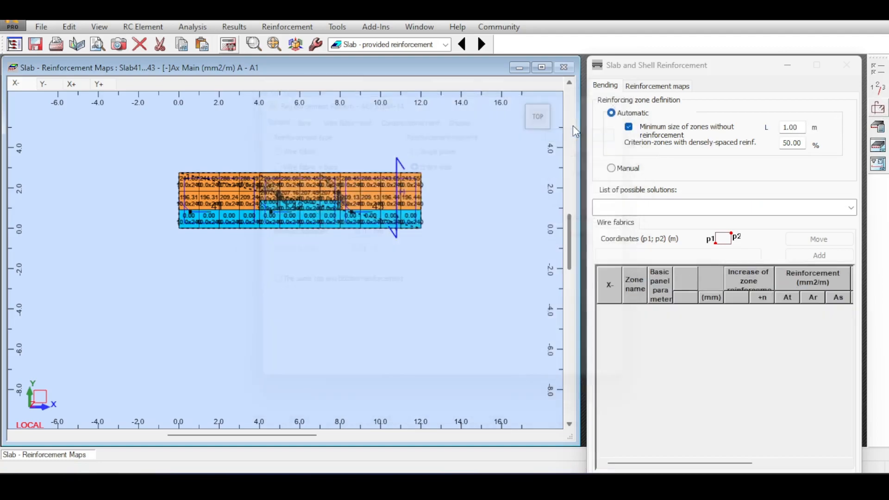
left_click(230, 44)
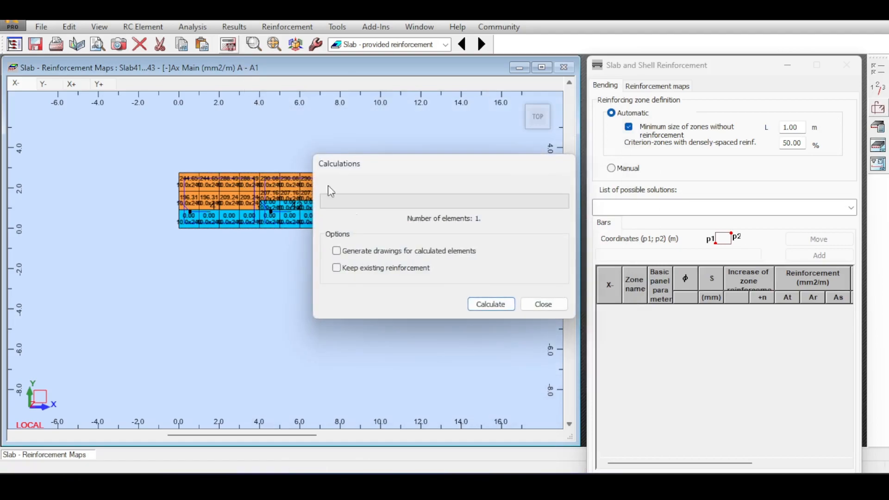
left_click(474, 305)
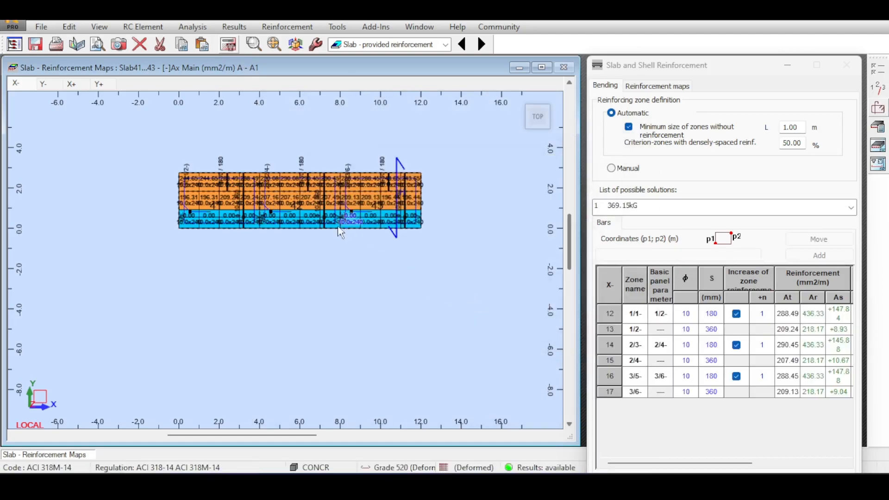
scroll(302, 256, "up", 3)
scroll(362, 293, "down", 4)
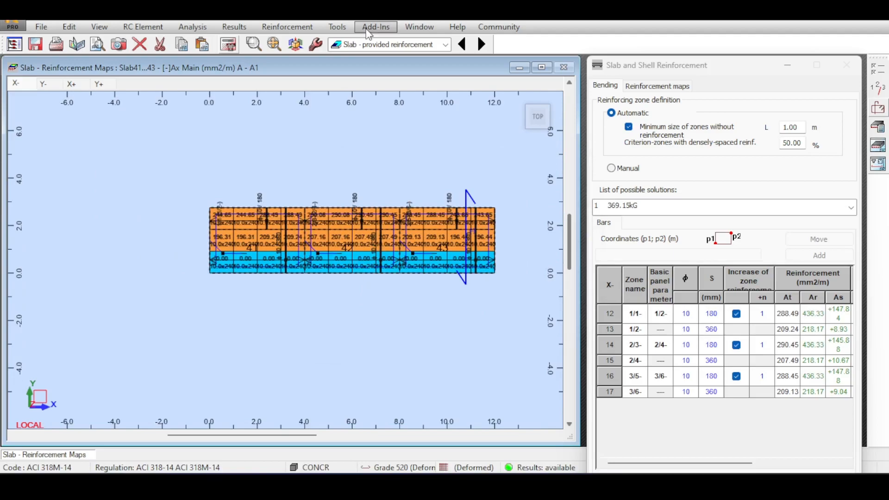
Switch to the Slab - reinforcement layout and inspect the bar arrangement in the plan of Slab41...43
left_click(367, 44)
left_click(357, 131)
left_click(363, 142)
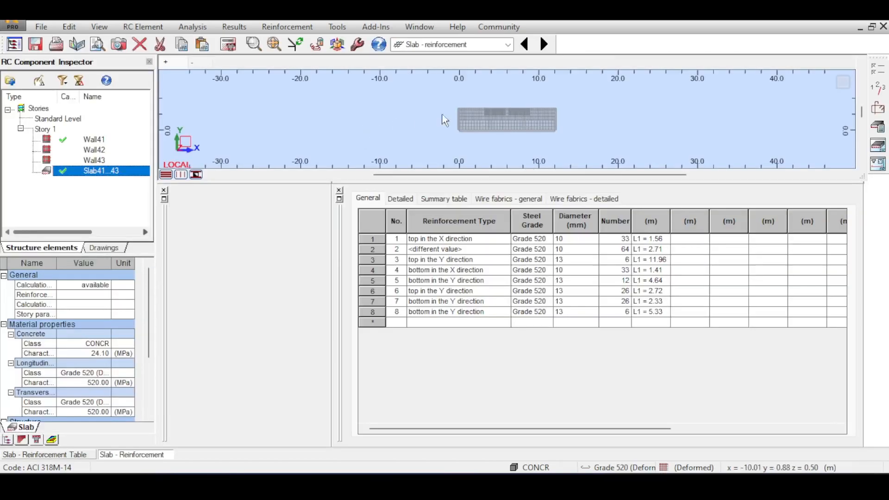
scroll(529, 110, "up", 3)
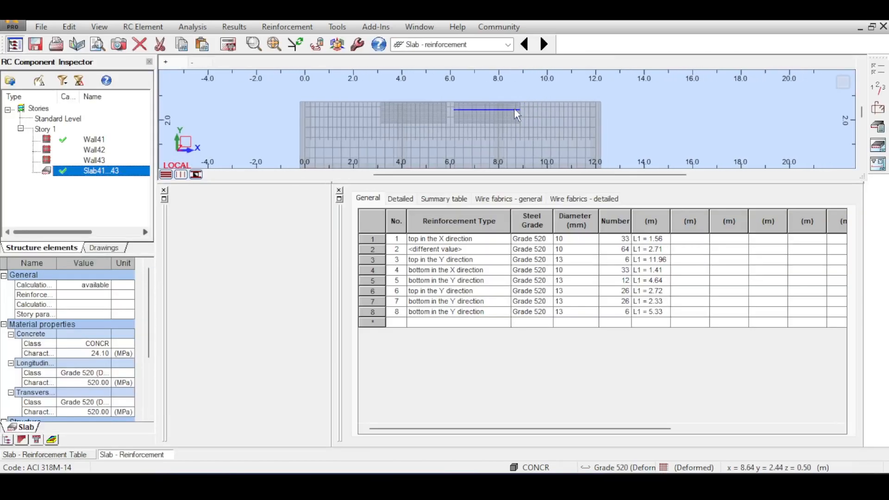
scroll(482, 113, "up", 2)
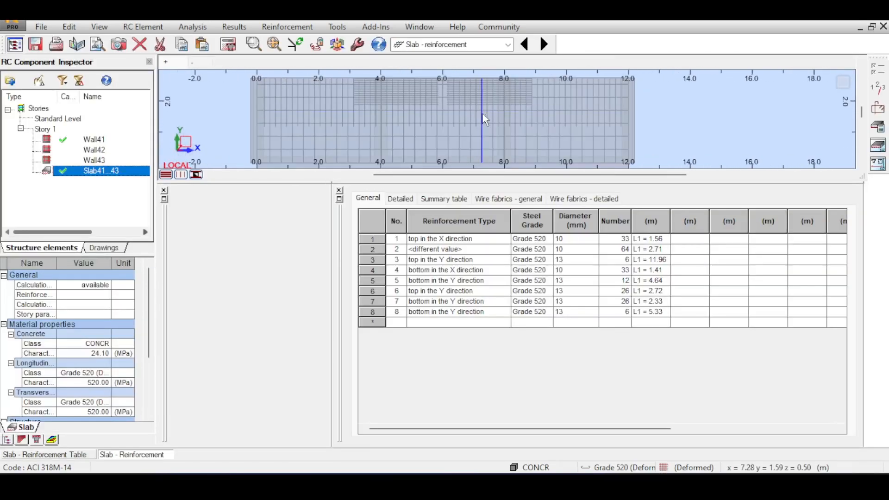
middle_click_drag(566, 87, 555, 89)
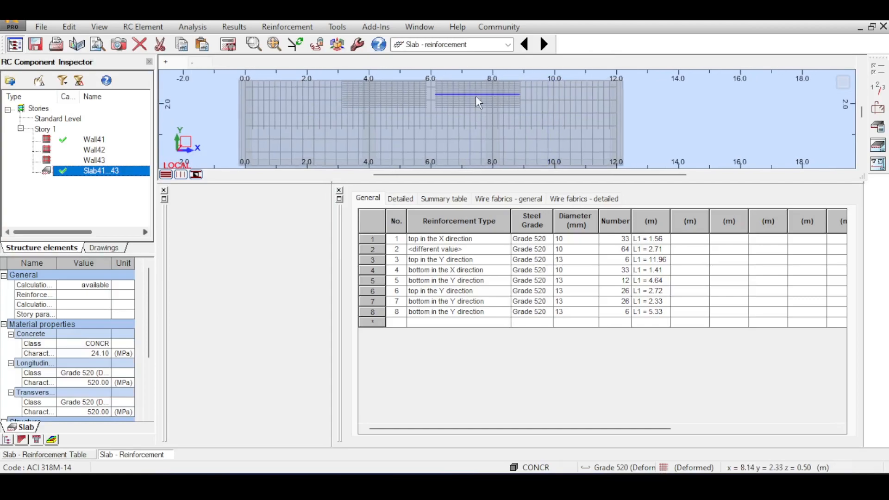
scroll(325, 109, "down", 2)
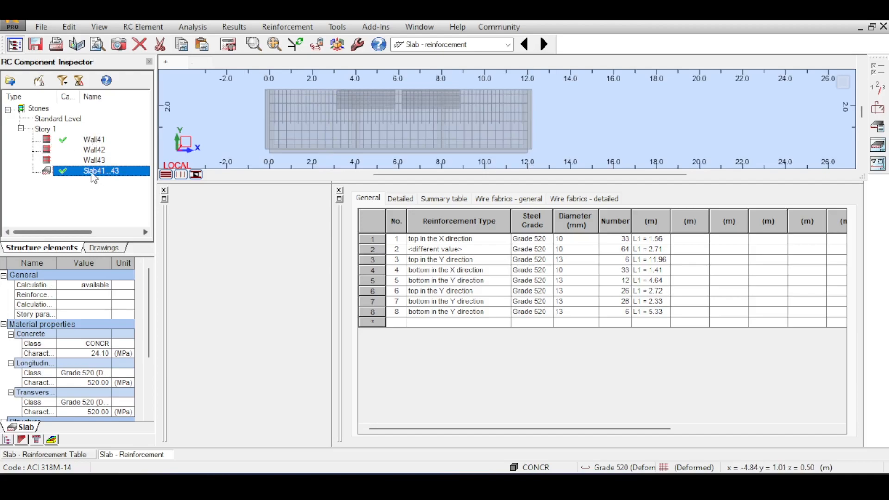
Select the calculated Wall41 under Story 1 and open it in the wall design layout
left_click(57, 145)
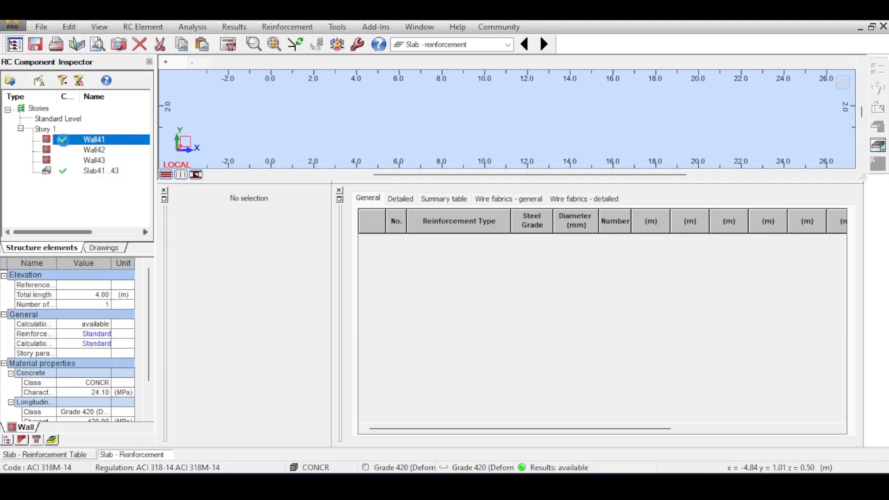
double_click(66, 146)
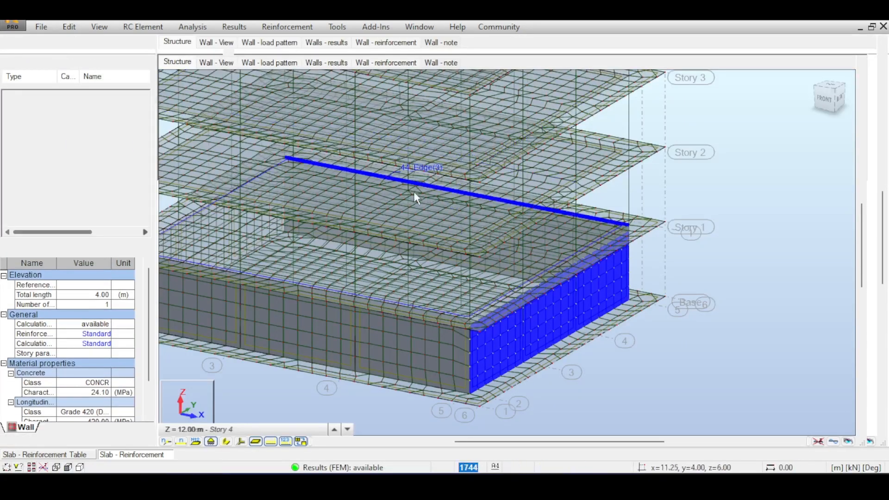
Review Wall41's calculation note, from its material properties and loads through the distributed and edge reinforcement to the material survey
left_click(376, 63)
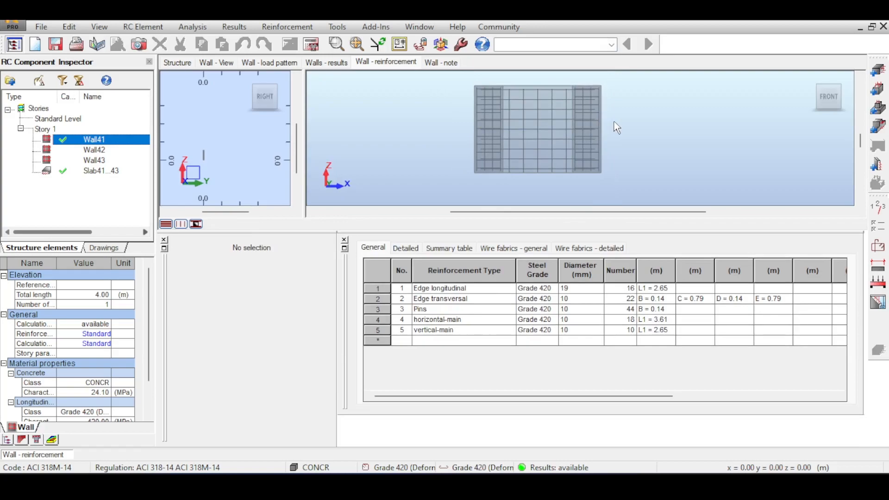
left_click(441, 62)
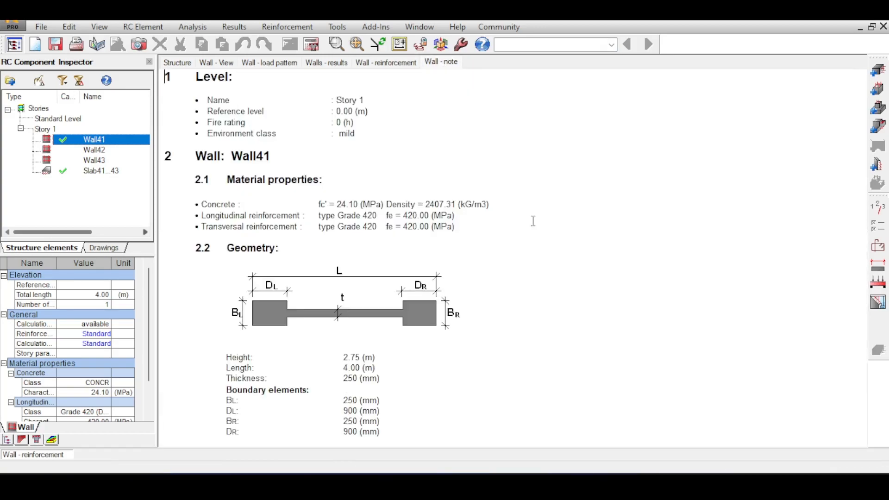
scroll(498, 222, "down", 20)
scroll(448, 233, "up", 5)
scroll(448, 233, "up", 15)
scroll(447, 233, "down", 8)
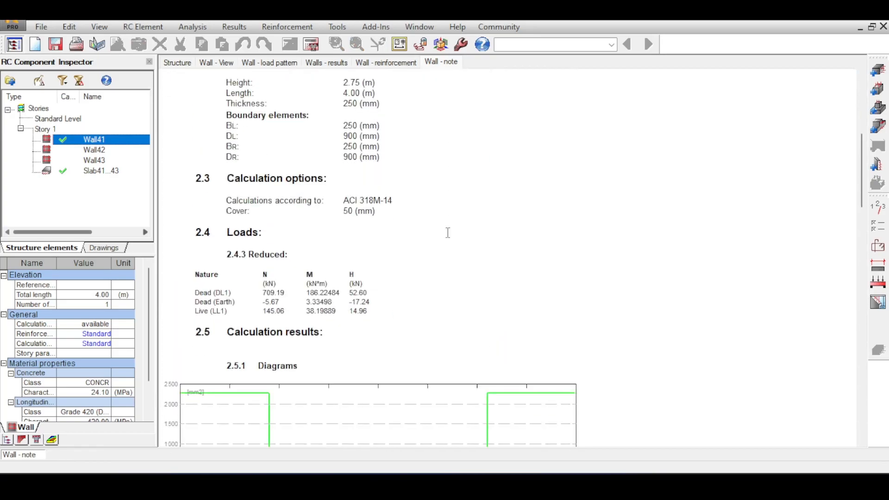
scroll(448, 233, "down", 10)
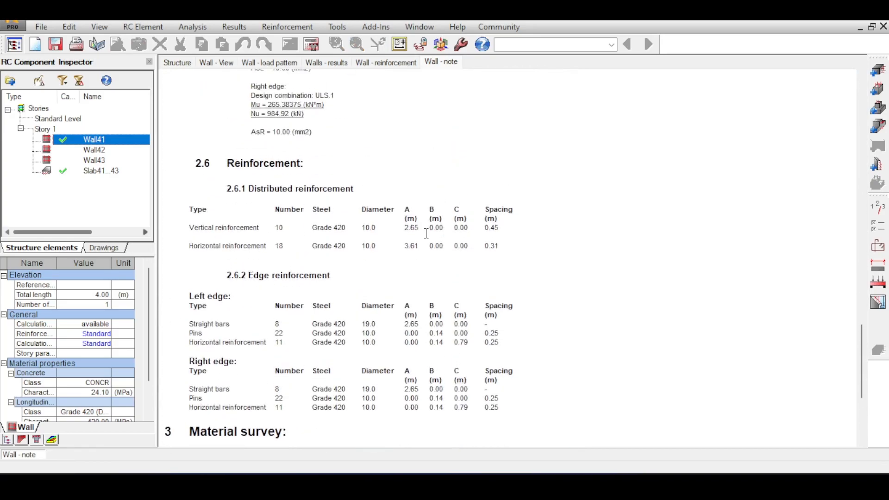
scroll(382, 210, "down", 3)
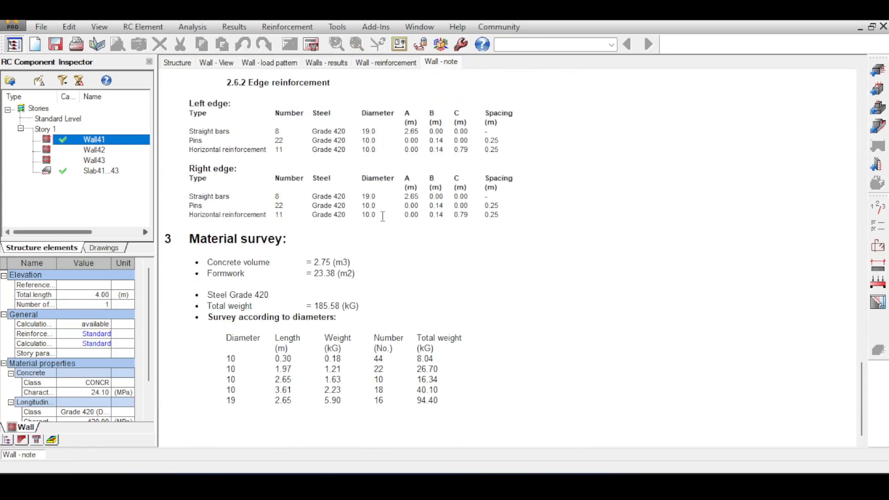
Examine Wall41's bar arrangement in the wall reinforcement view together with its table of reinforcement types
left_click(379, 64)
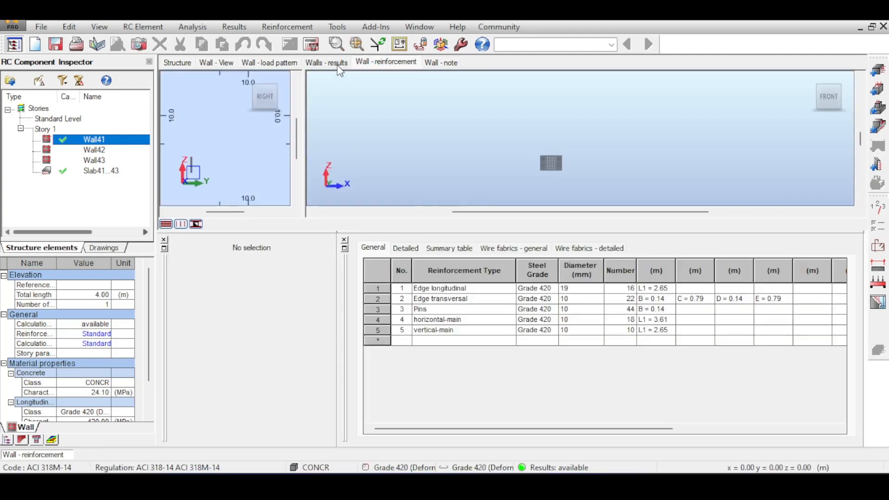
middle_click_drag(610, 157, 583, 132)
scroll(530, 125, "up", 5)
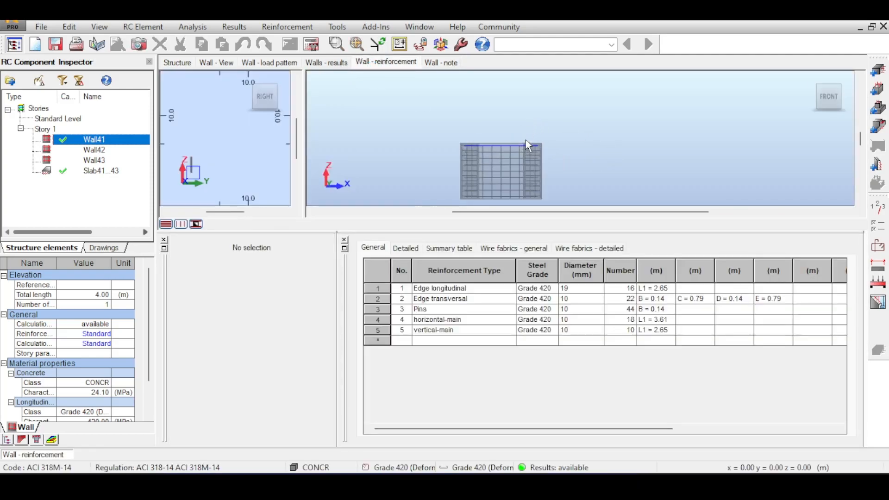
middle_click_drag(526, 139, 587, 91)
scroll(618, 144, "up", 2)
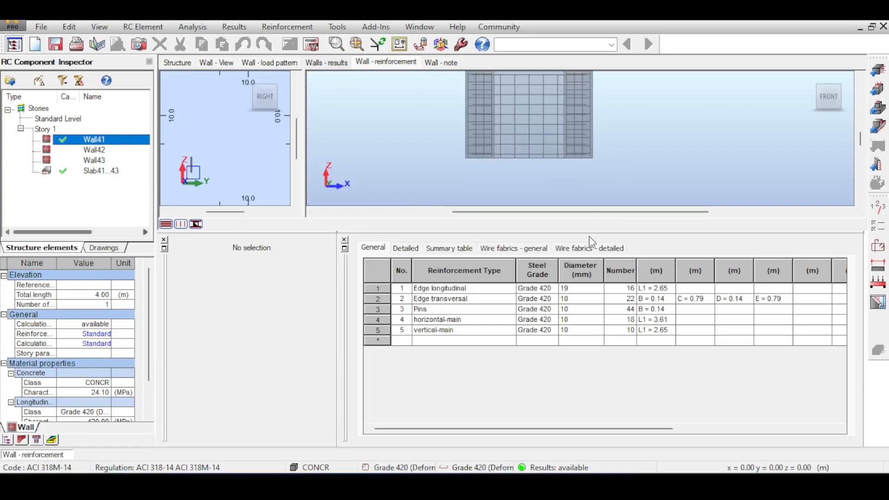
left_click_drag(590, 232, 585, 288)
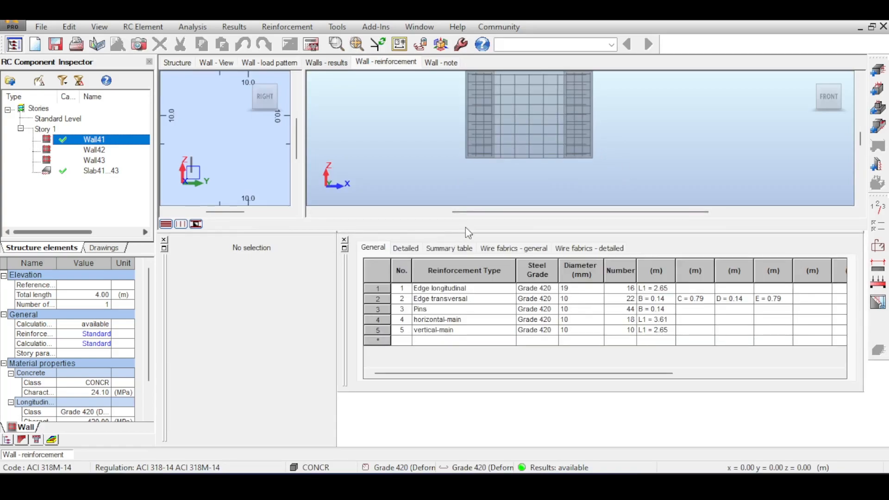
middle_click_drag(657, 140, 639, 133)
scroll(659, 155, "down", 1)
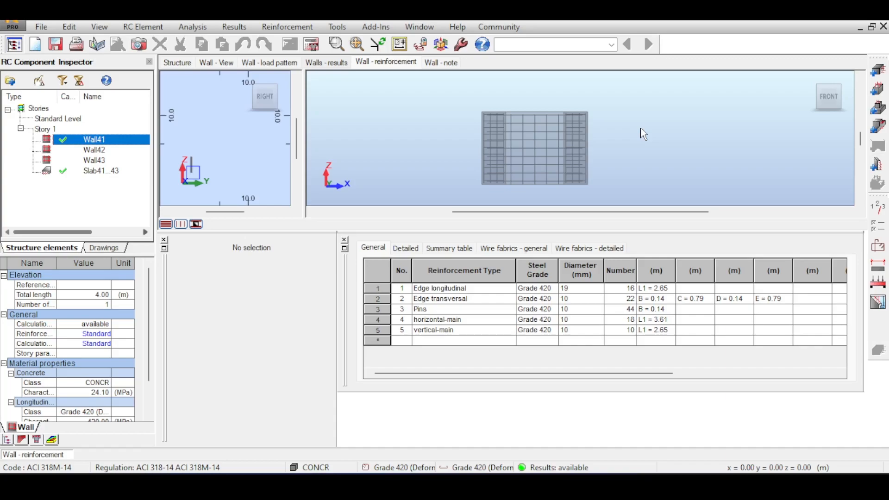
Return to the structural model and examine the Story 1 end wall made up of panels 41 to 43
left_click(175, 63)
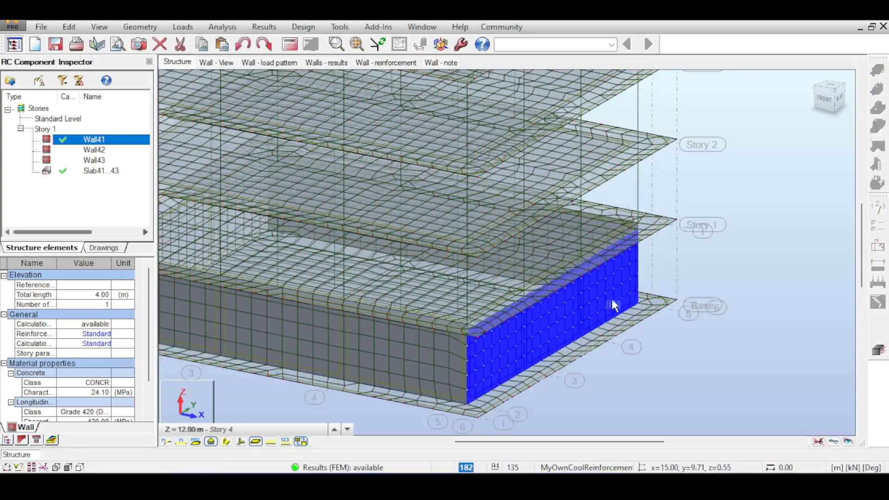
left_click(750, 263)
middle_click_drag(716, 202, 750, 151)
middle_click_drag(724, 198, 786, 159)
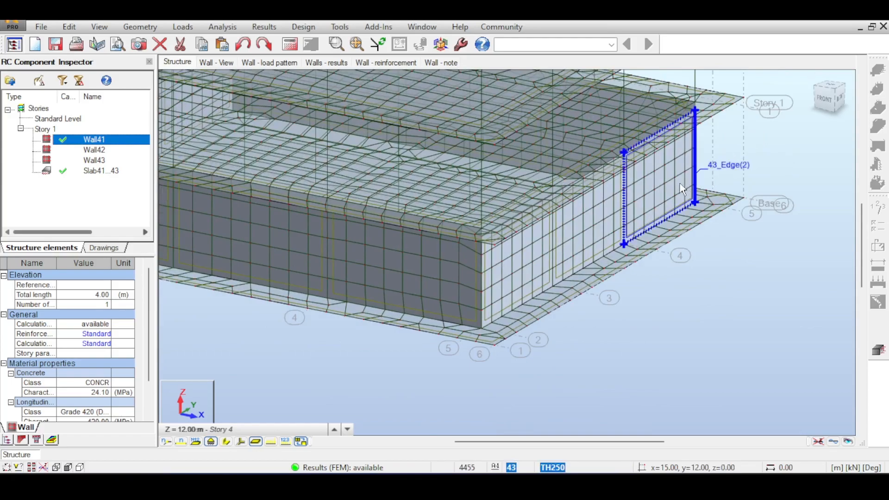
scroll(678, 183, "up", 3)
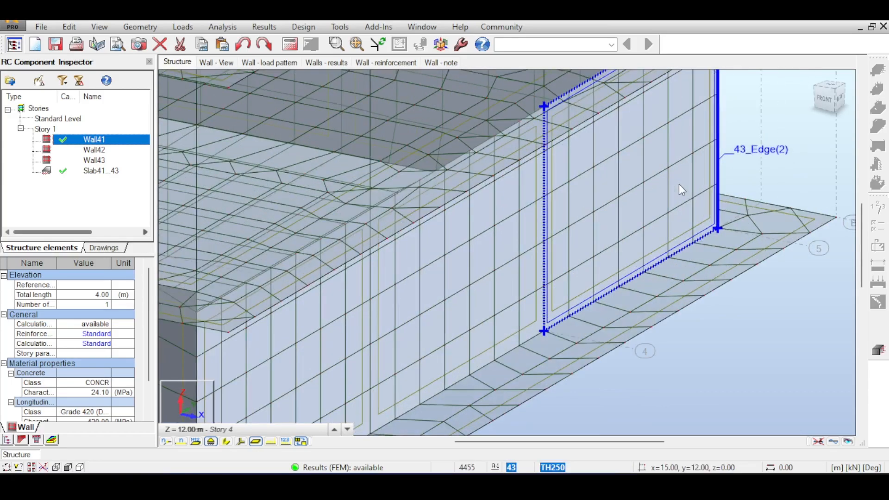
scroll(679, 190, "down", 3)
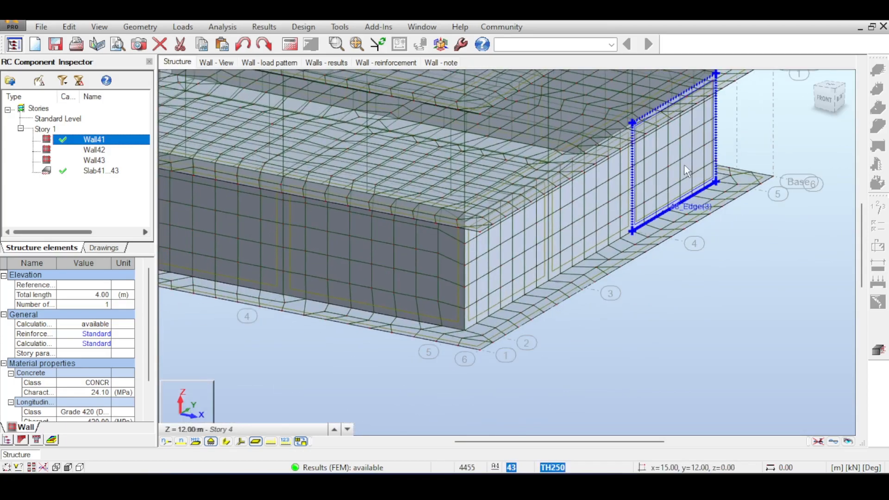
Recheck Wall41's edge and main bars in the reinforcement view and reopen its calculation note
left_click(377, 63)
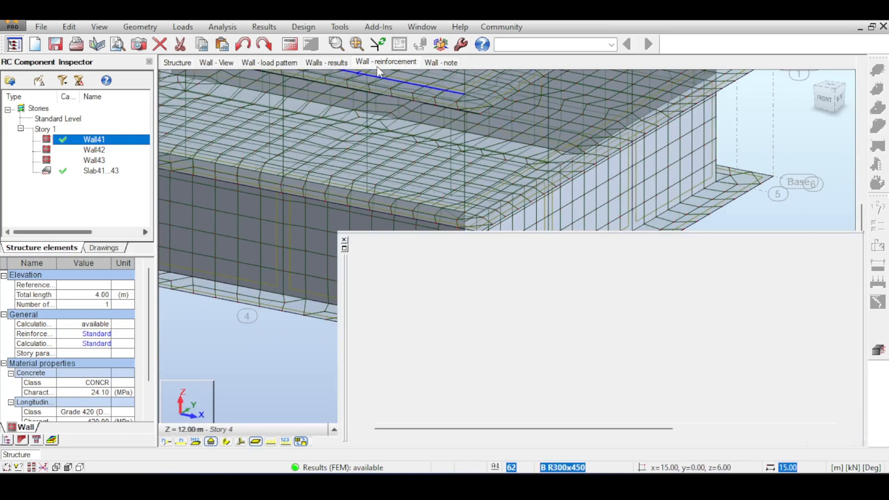
scroll(436, 100, "up", 4)
scroll(504, 121, "down", 2)
middle_click_drag(460, 96, 581, 123)
scroll(532, 163, "up", 4)
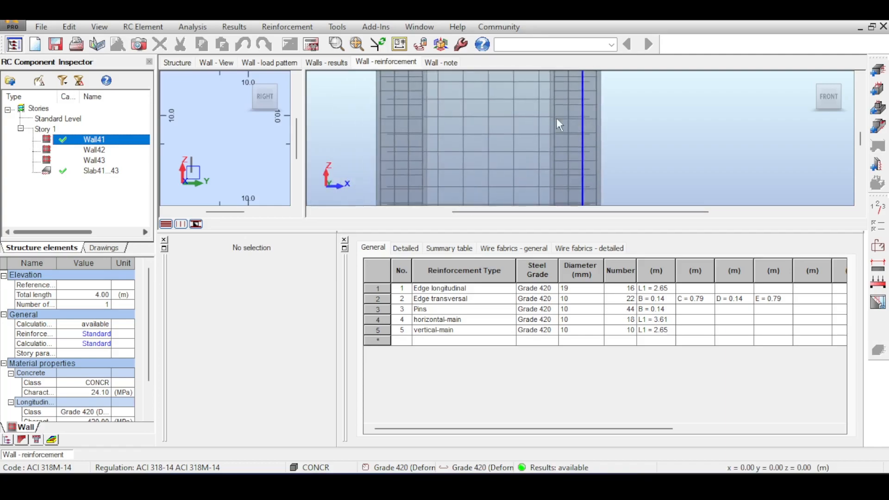
left_click(440, 62)
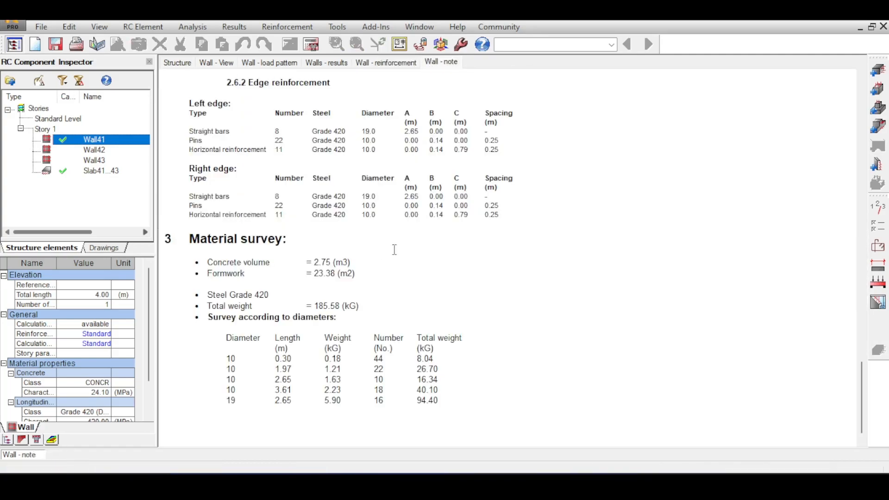
Generate the final reinforcement drawings for Wall41 and view the first sheet
left_click(882, 304)
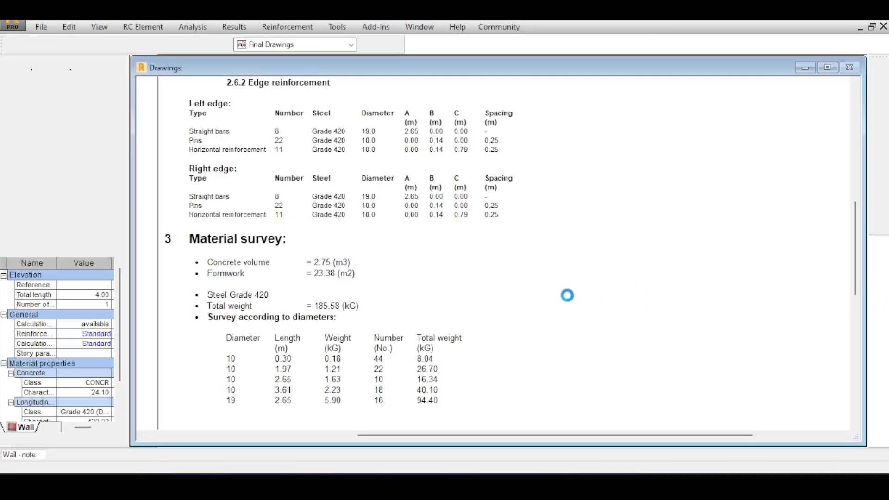
scroll(443, 247, "up", 6)
scroll(434, 245, "down", 3)
scroll(371, 351, "down", 2)
scroll(369, 278, "down", 2)
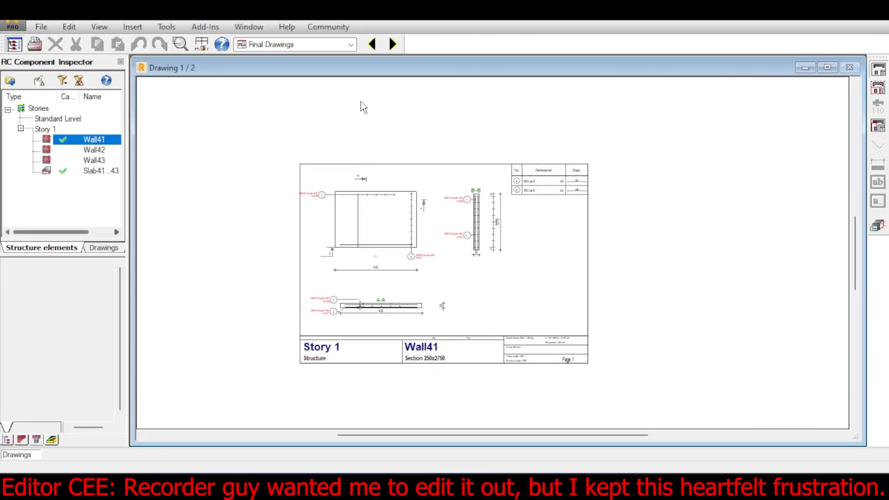
left_click(313, 49)
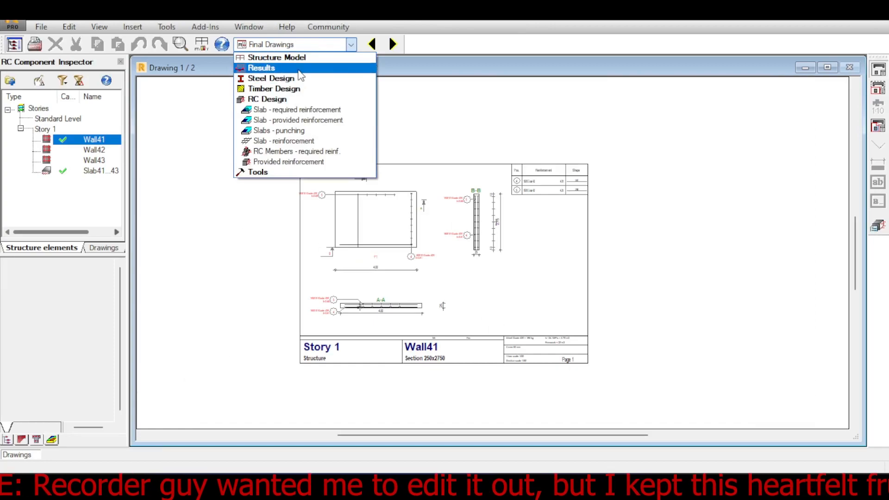
mouse_move(308, 59)
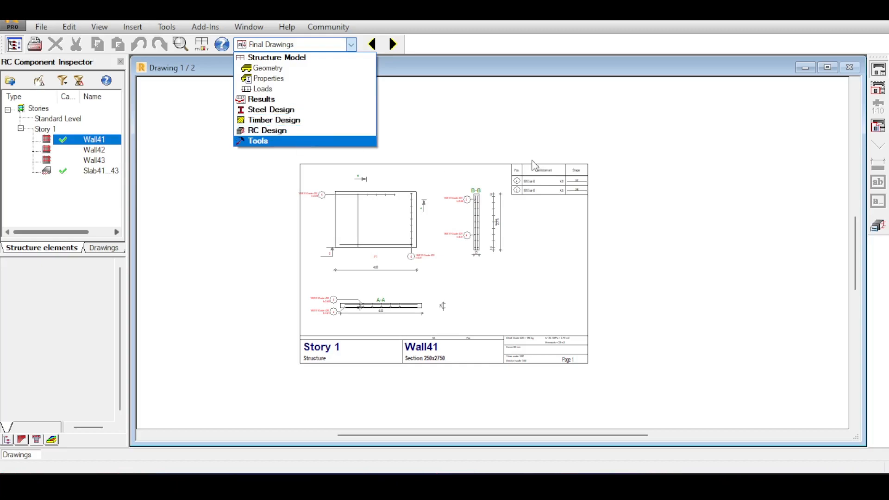
left_click(443, 161)
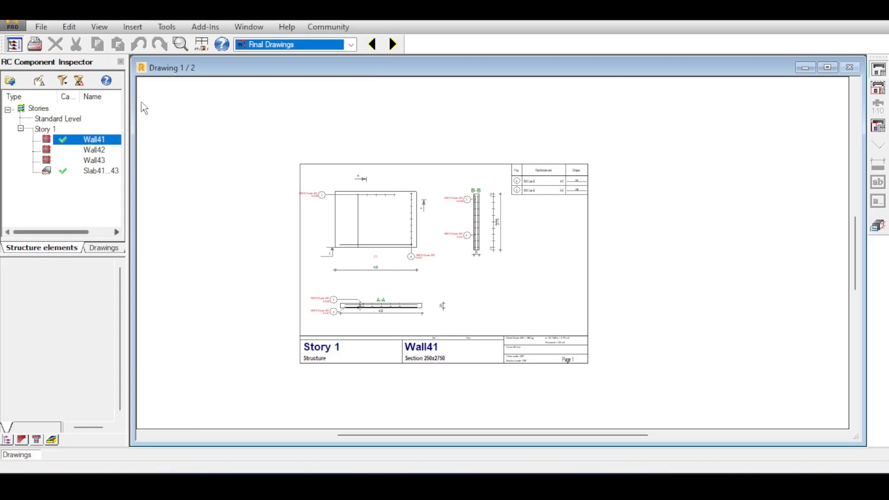
Leave the drawings by reopening Wall41's design and check its reduced loads in the load pattern
double_click(84, 142)
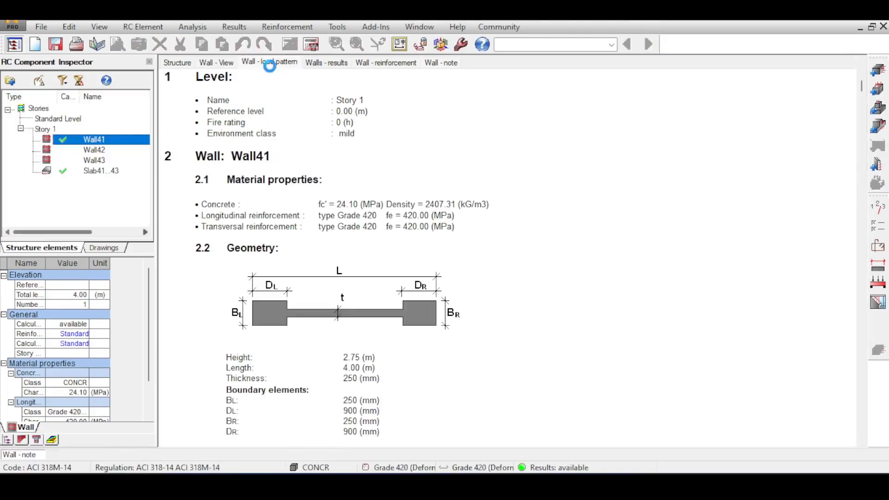
left_click(248, 64)
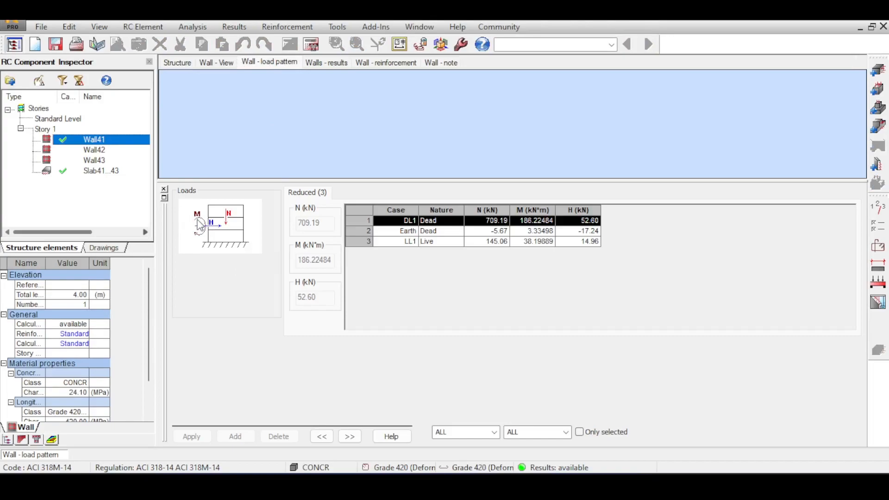
Inspect Wall41's reinforcement elevation closely, comparing the bars in both boundary zones with the main mesh between them
left_click(359, 65)
scroll(564, 162, "up", 6)
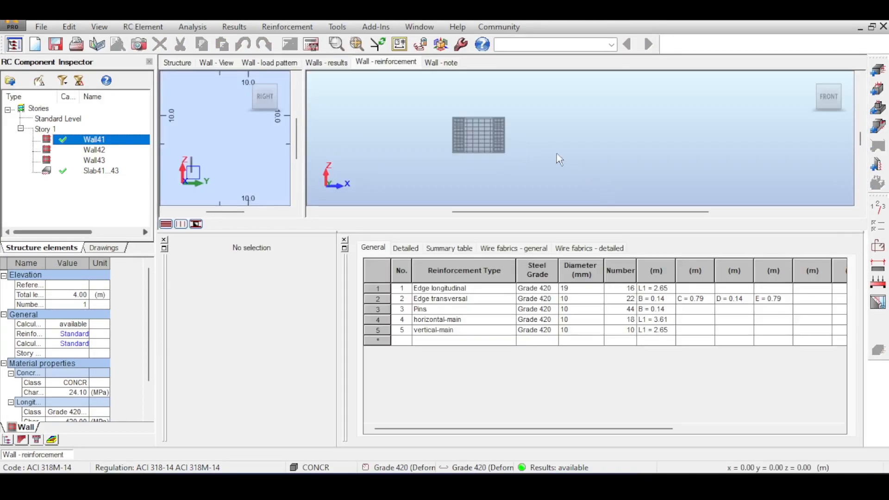
middle_click_drag(540, 95, 533, 106)
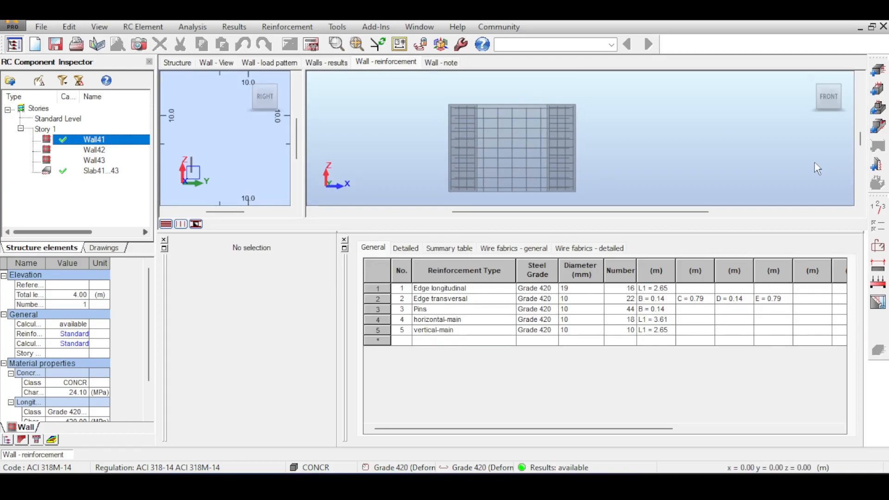
middle_click_drag(665, 96, 697, 78)
scroll(692, 127, "up", 2)
scroll(692, 127, "down", 3)
middle_click_drag(677, 122, 675, 120)
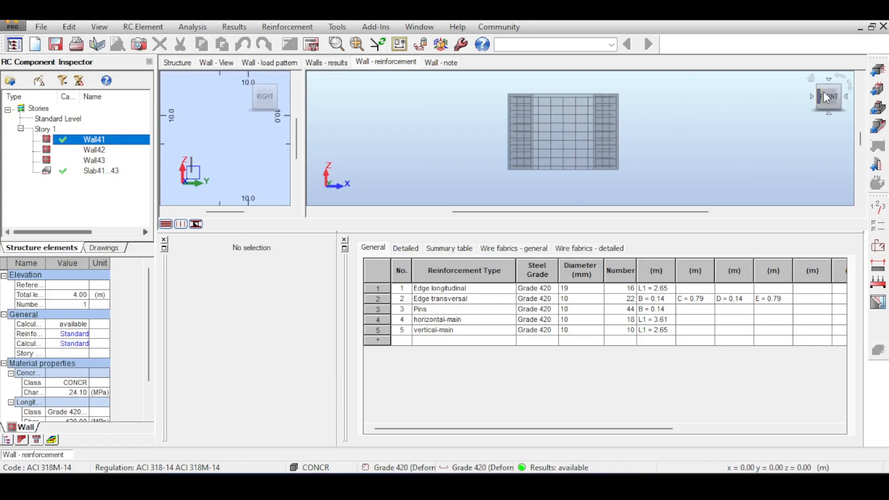
middle_click_drag(761, 101, 740, 115)
scroll(702, 123, "up", 2)
scroll(773, 111, "down", 1)
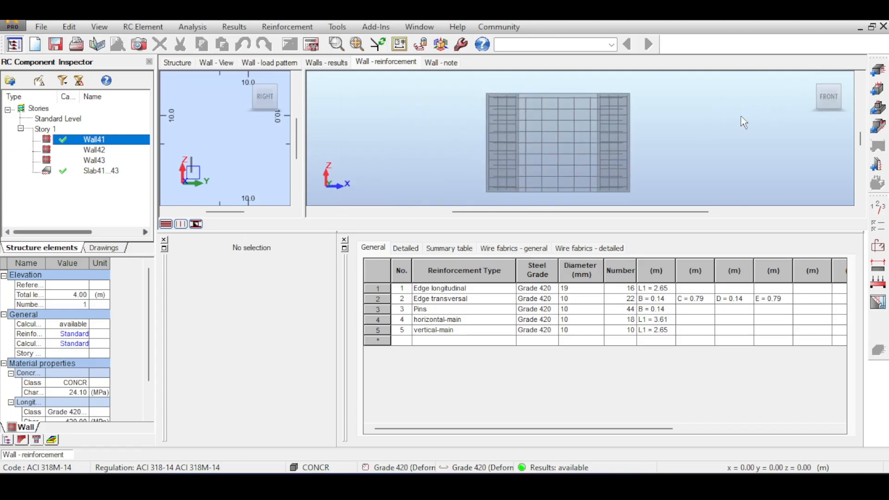
mouse_move(803, 91)
scroll(546, 122, "down", 1)
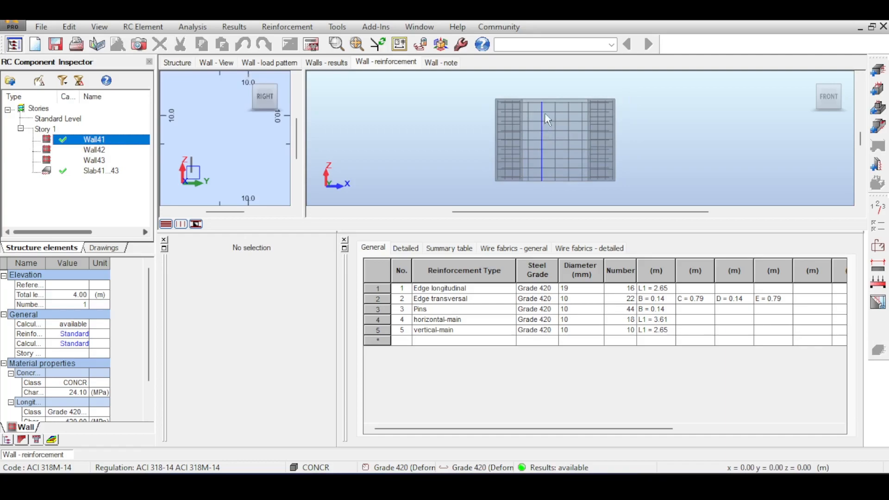
Check the wall panels in the structural model, then examine Wall41's loads and its geometry with the boundary elements
left_click(177, 63)
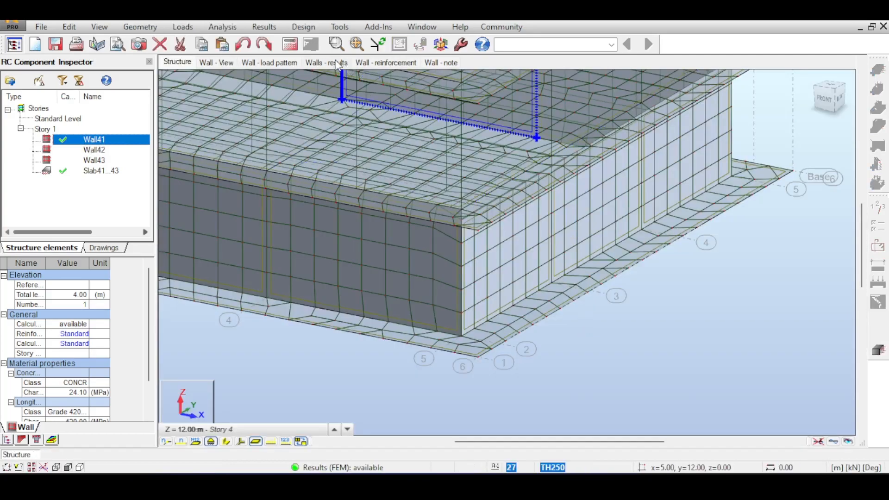
left_click(321, 62)
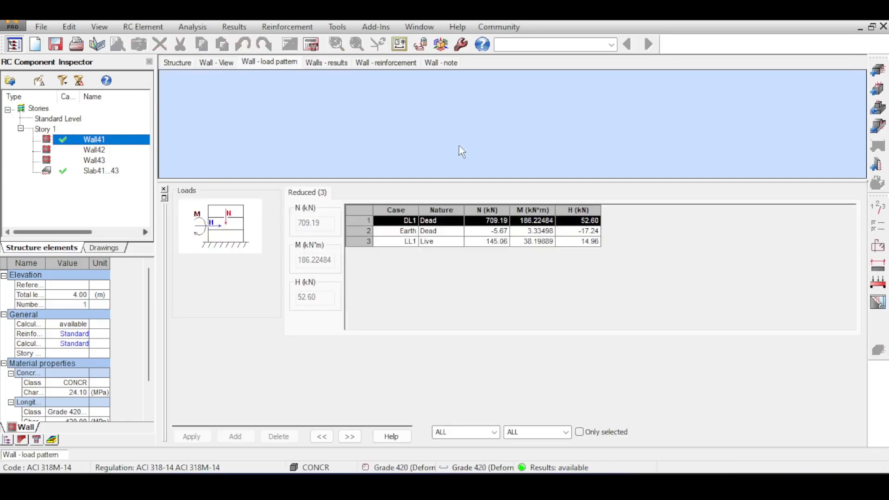
left_click(209, 63)
scroll(544, 113, "up", 3)
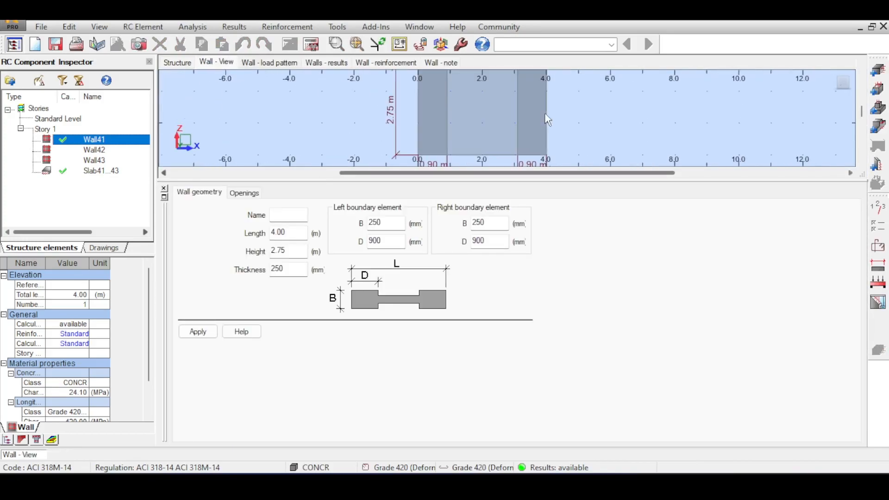
scroll(496, 100, "down", 1)
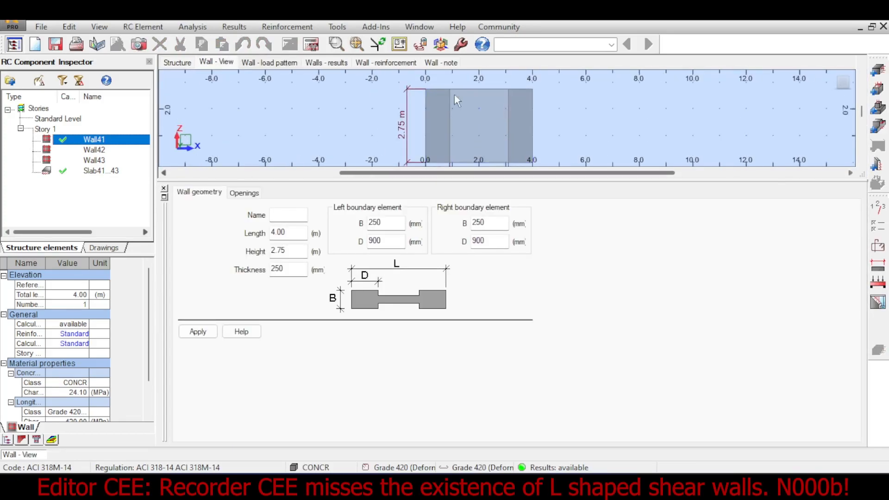
scroll(546, 111, "down", 2)
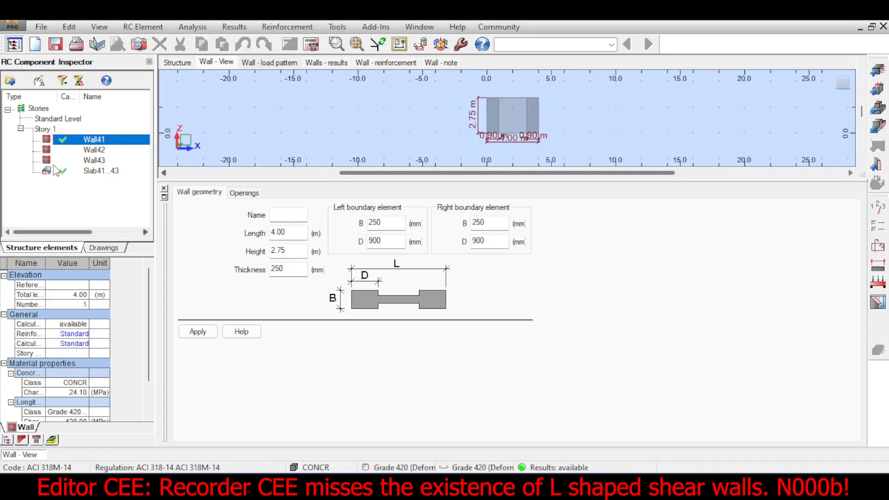
Open Slab41...43 under Story 1 in the slab provided reinforcement layout
double_click(77, 171)
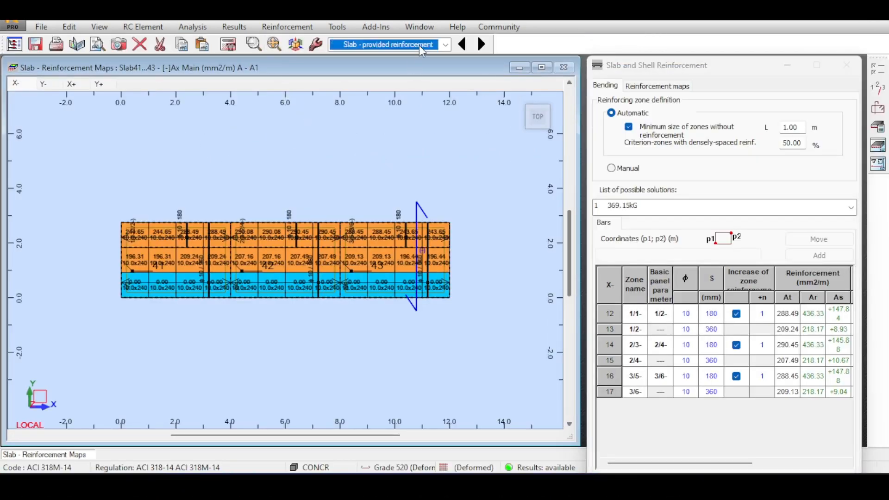
Open the slab reinforcement layout of Slab41...43 and examine its bars on both faces, including the dense zones along the upper edge
left_click(421, 45)
left_click(368, 129)
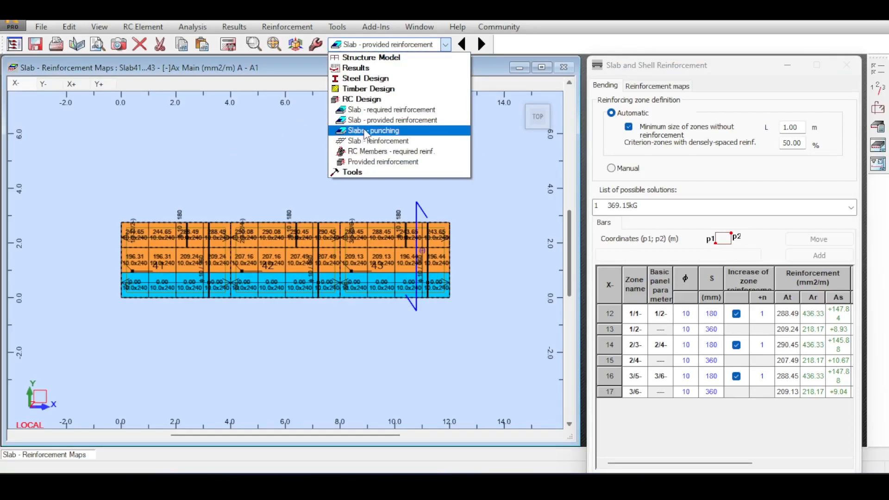
left_click(370, 141)
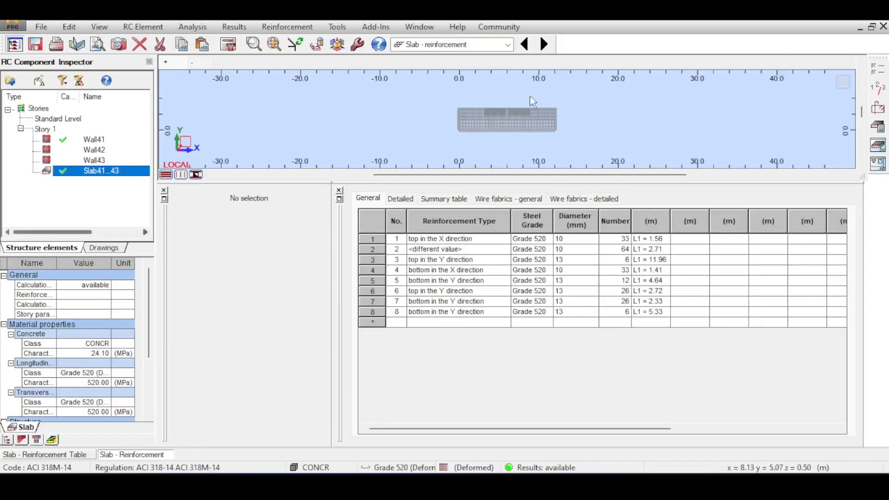
scroll(539, 112, "up", 10)
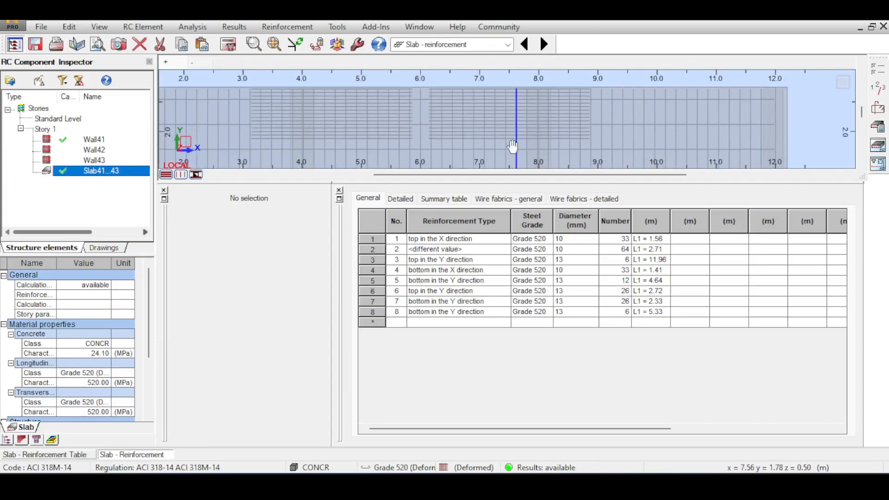
scroll(563, 104, "down", 2)
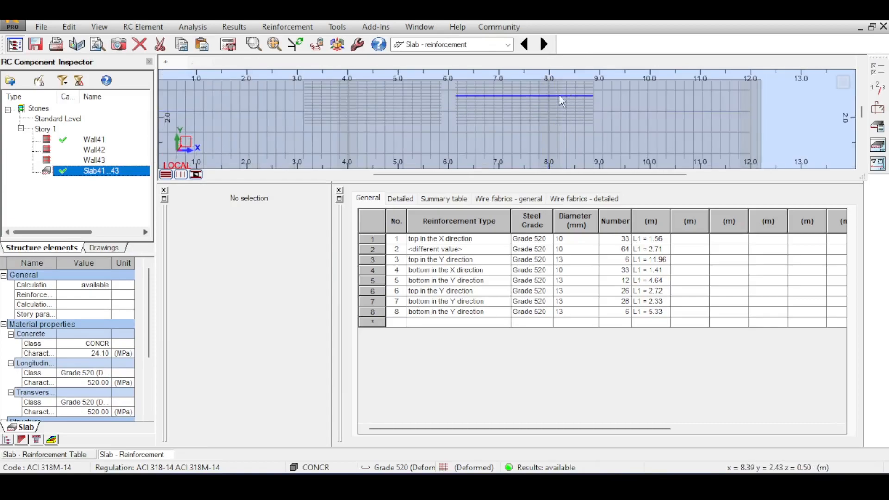
scroll(571, 97, "down", 3)
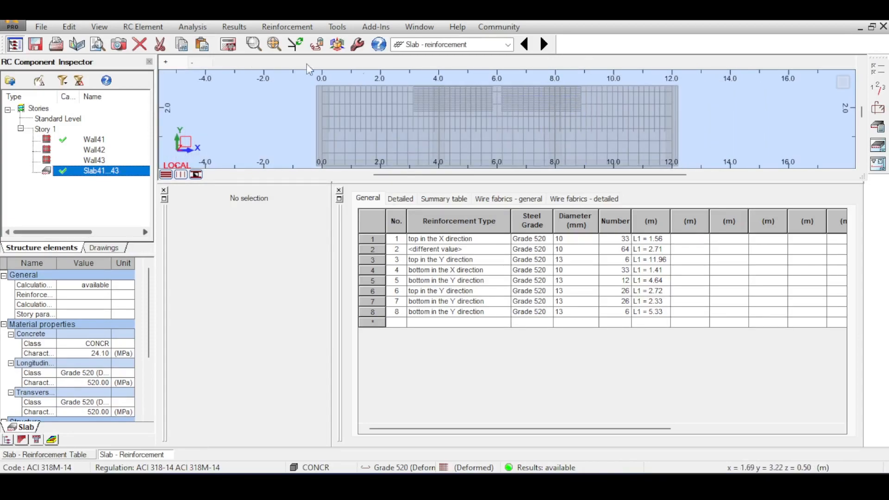
scroll(532, 107, "down", 5)
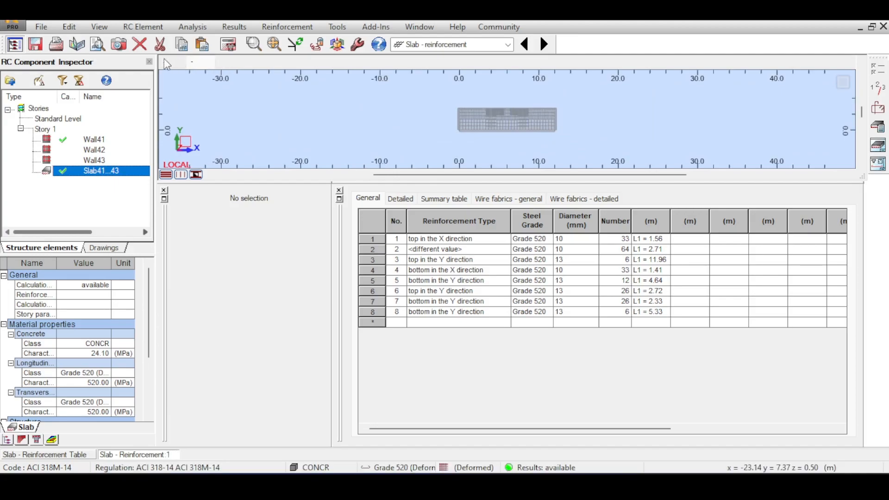
scroll(534, 143, "up", 3)
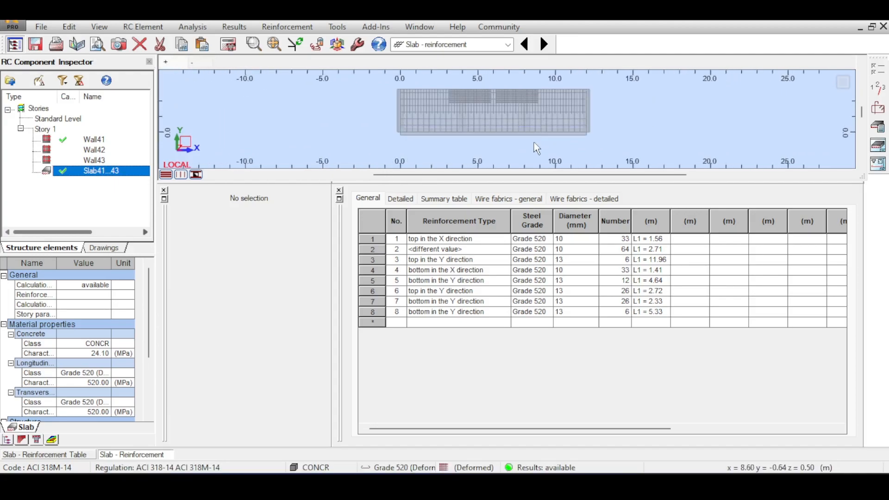
scroll(368, 123, "down", 2)
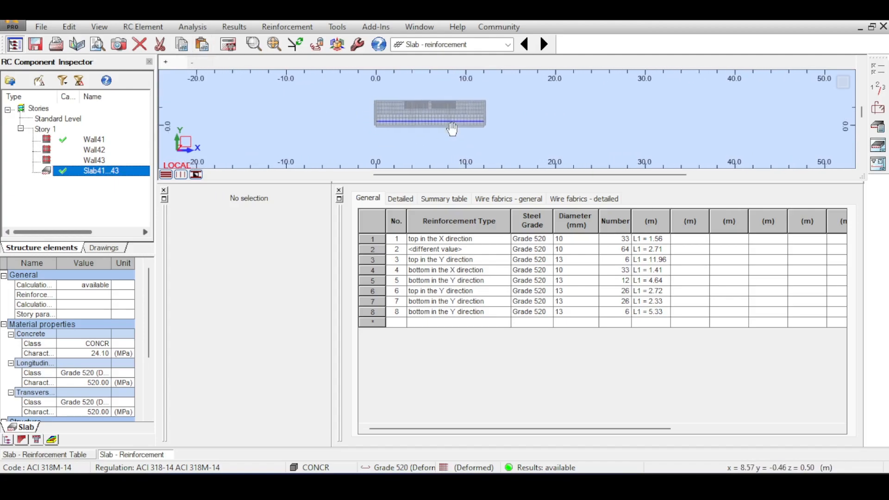
Return to the structure model geometry and select the three adjoining Story 1 wall panels 38 to 40
left_click(464, 45)
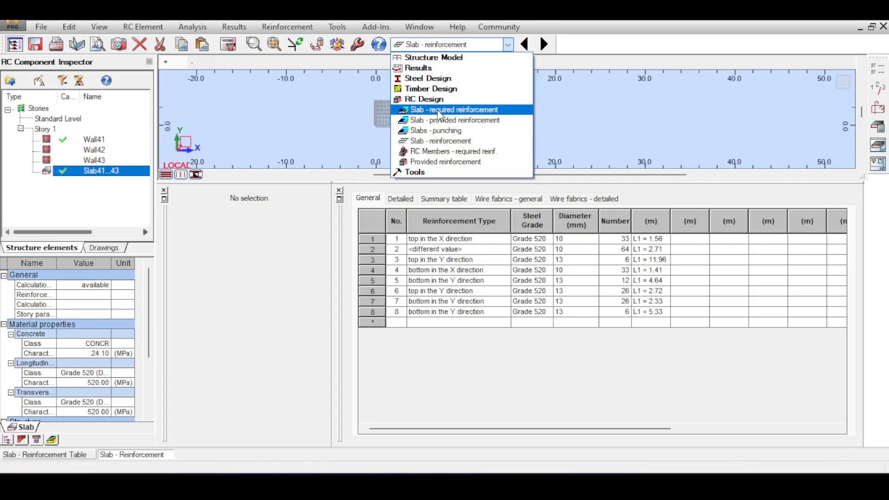
left_click(431, 58)
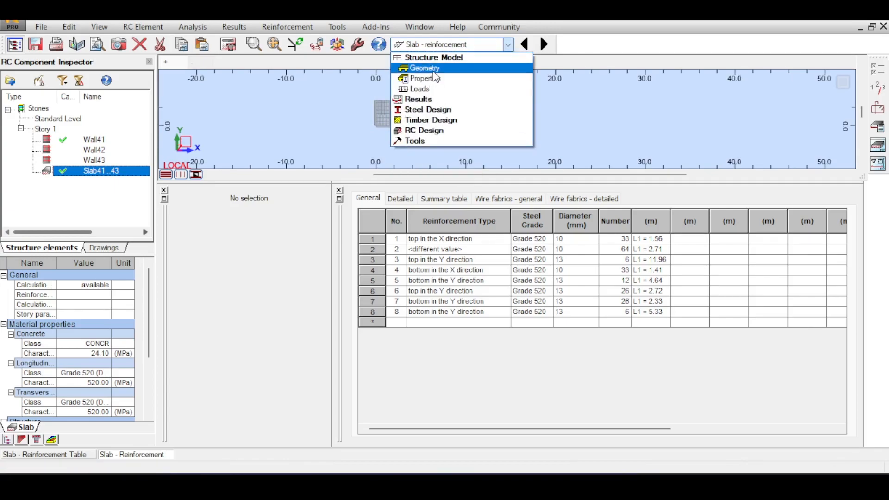
left_click(435, 73)
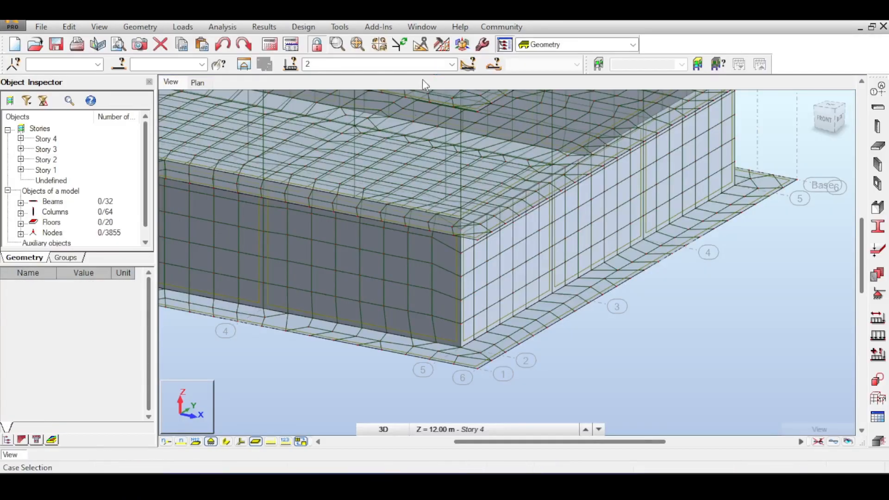
scroll(427, 229, "down", 2)
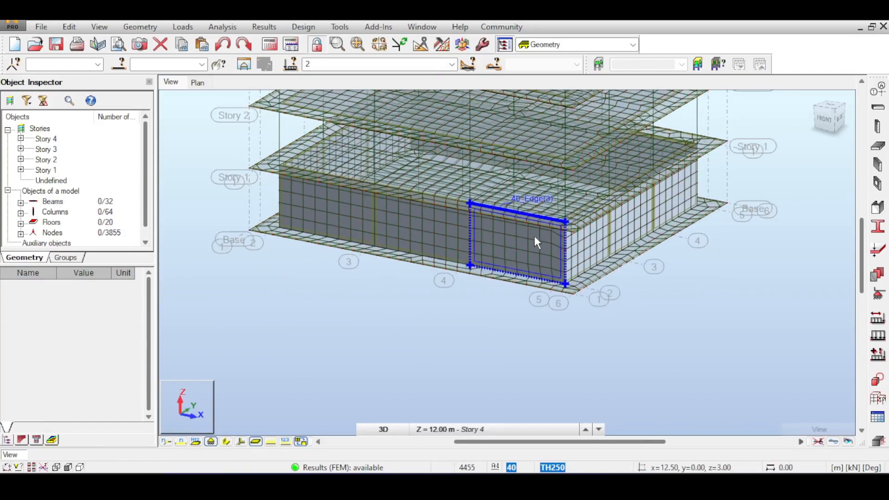
left_click(534, 235)
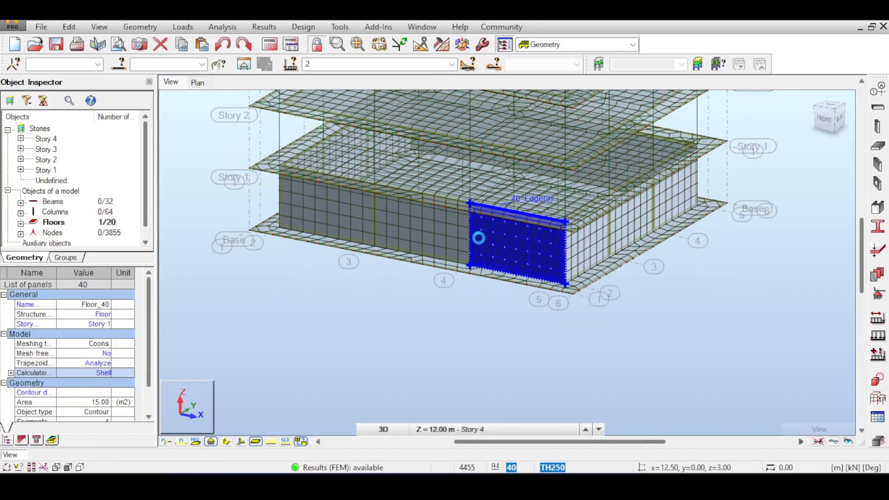
left_click(451, 215)
left_click(346, 198)
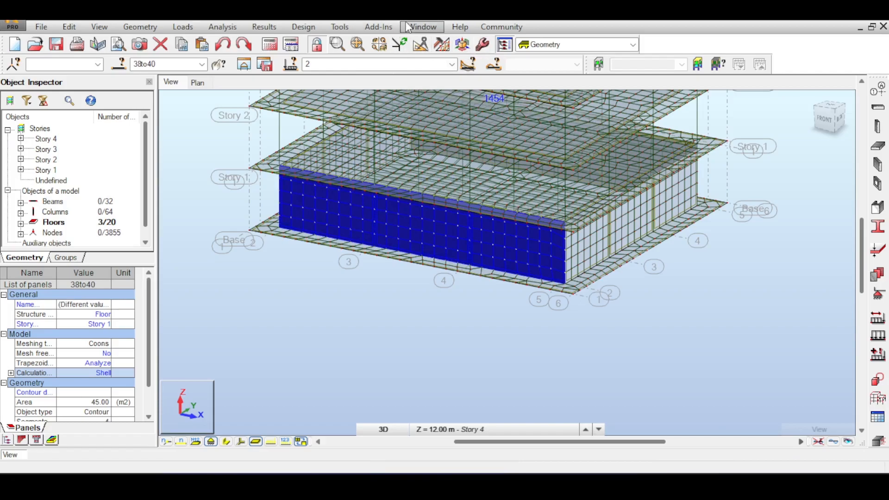
Import the selected panels 38 to 40 together into the provided reinforcement of RC elements
left_click(348, 28)
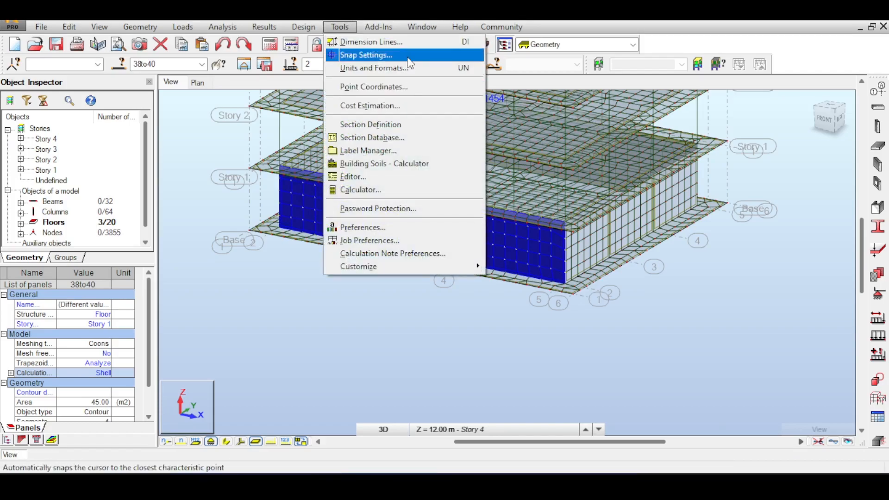
mouse_move(393, 29)
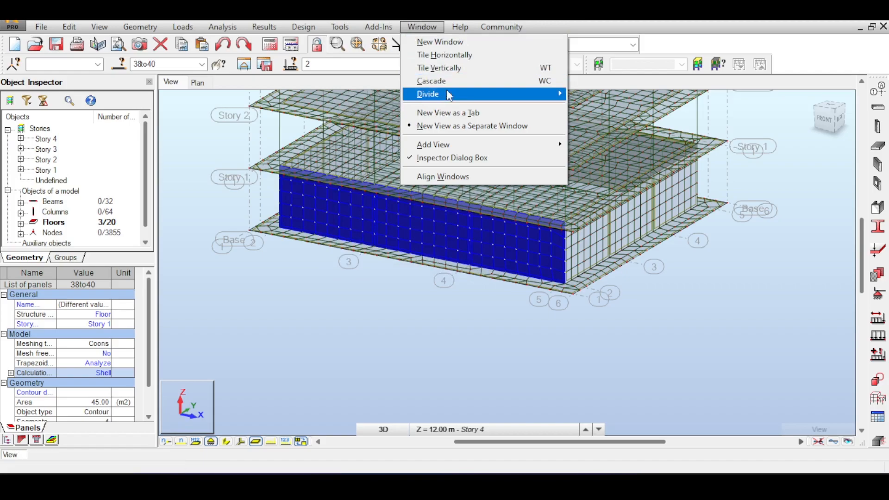
mouse_move(349, 28)
mouse_move(317, 30)
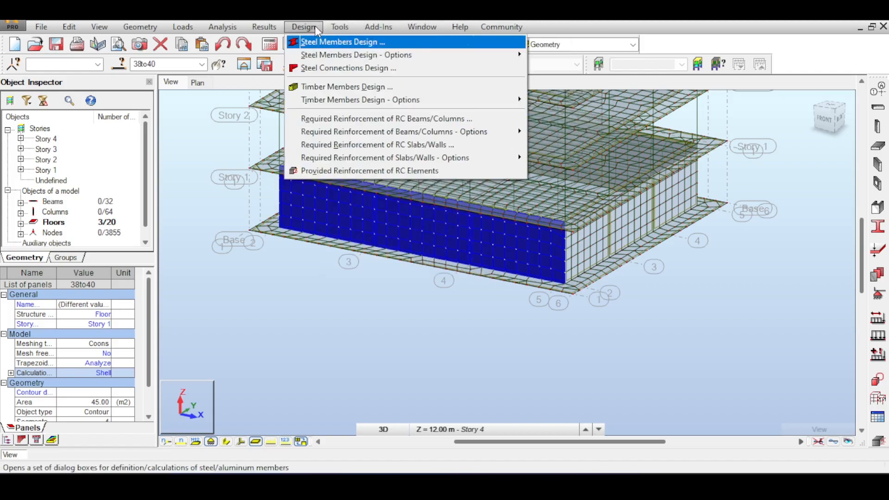
left_click(348, 170)
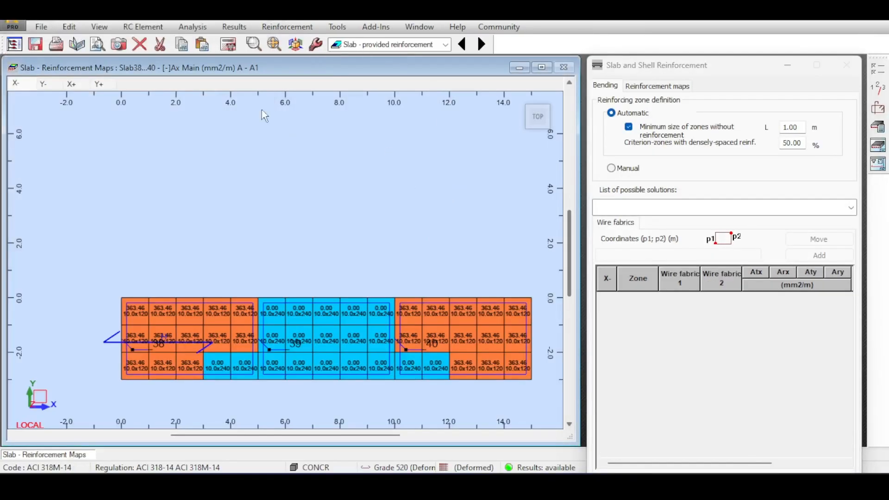
Calculate the provided reinforcement of Slab38...40 with the current wire fabric pattern and view the zones
left_click(228, 44)
left_click(501, 306)
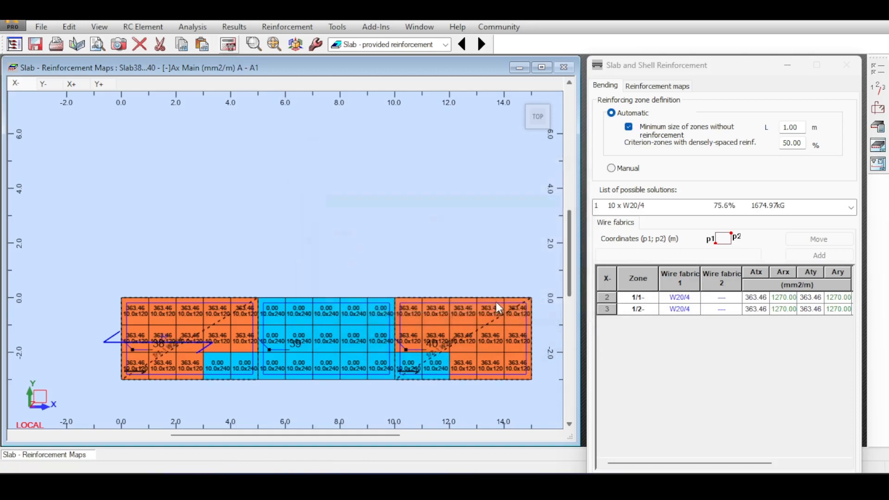
middle_click_drag(335, 221, 297, 185)
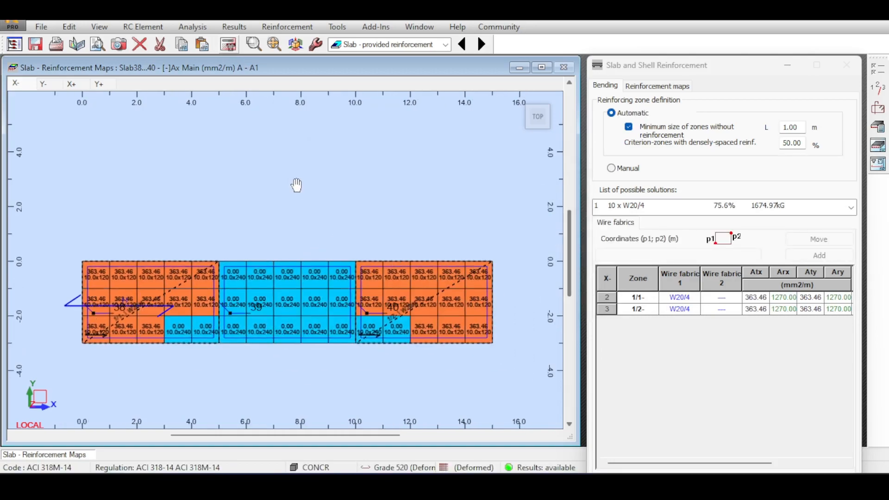
Change Slab38...40's reinforcement type to Bars in the reinforcement pattern and calculate the provided reinforcement
left_click(877, 127)
left_click(272, 178)
left_click(585, 132)
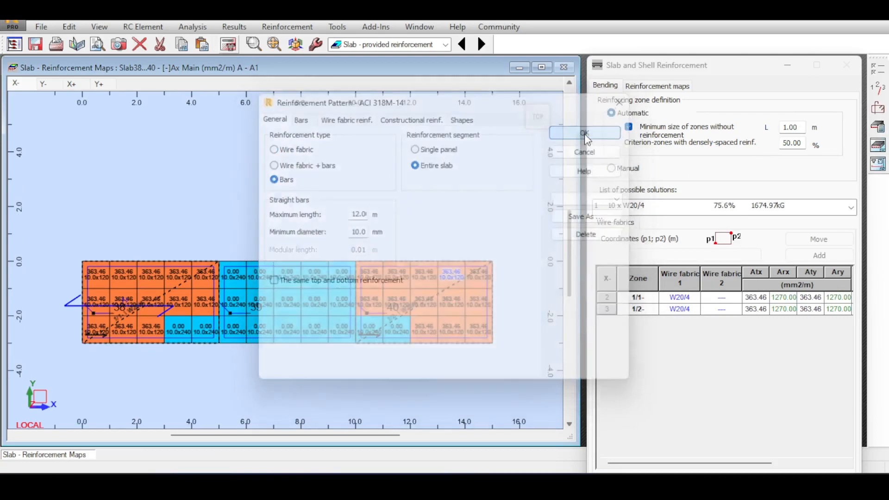
middle_click_drag(349, 161, 383, 161)
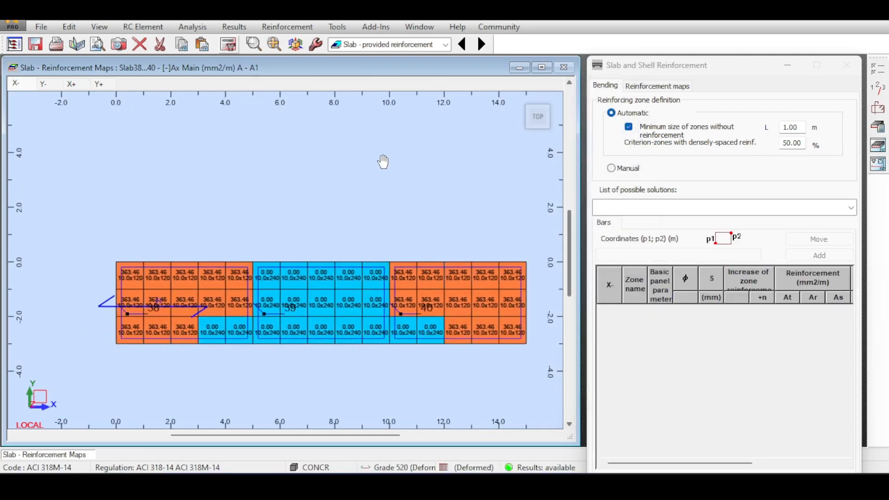
left_click(227, 44)
left_click(483, 301)
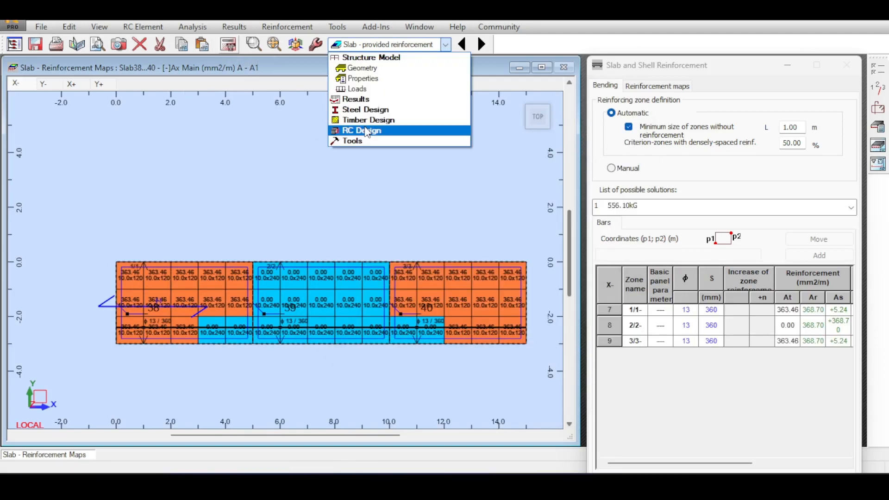
Open the slab reinforcement layout of Slab38...40 and examine the bars of the top layer
left_click(367, 132)
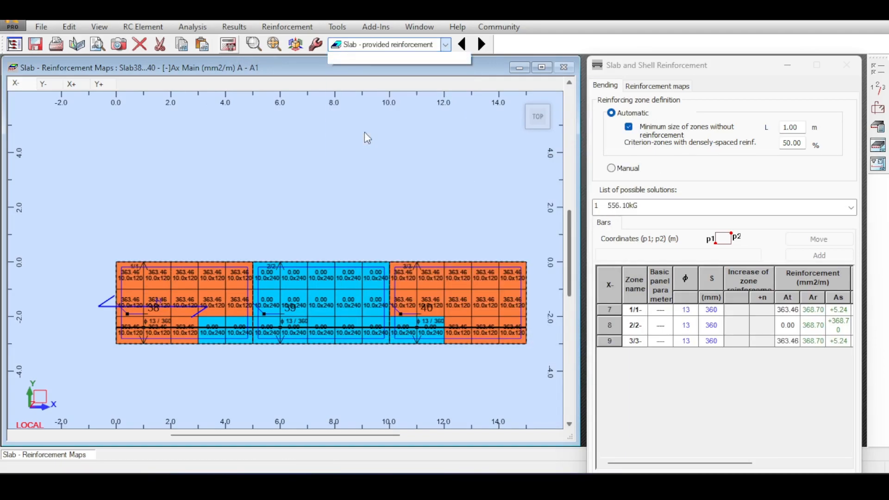
left_click(371, 140)
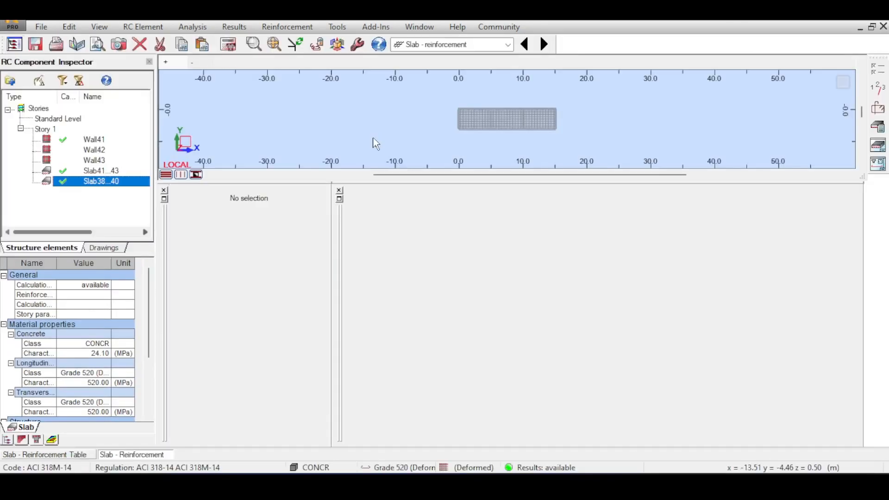
scroll(487, 108, "down", 2)
middle_click_drag(509, 92, 489, 115)
scroll(549, 112, "down", 2)
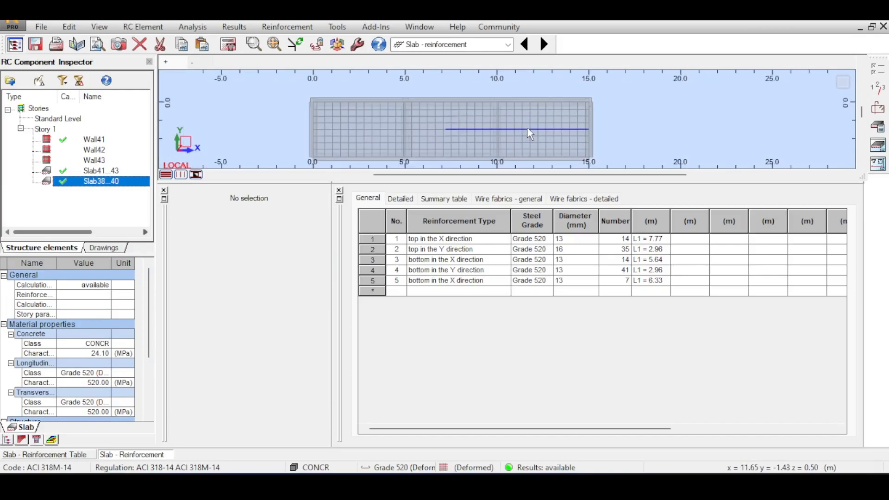
scroll(526, 127, "down", 1)
Show Slab38...40's bottom reinforcement layer and enlarge the drawing area to examine its bars
left_click(209, 62)
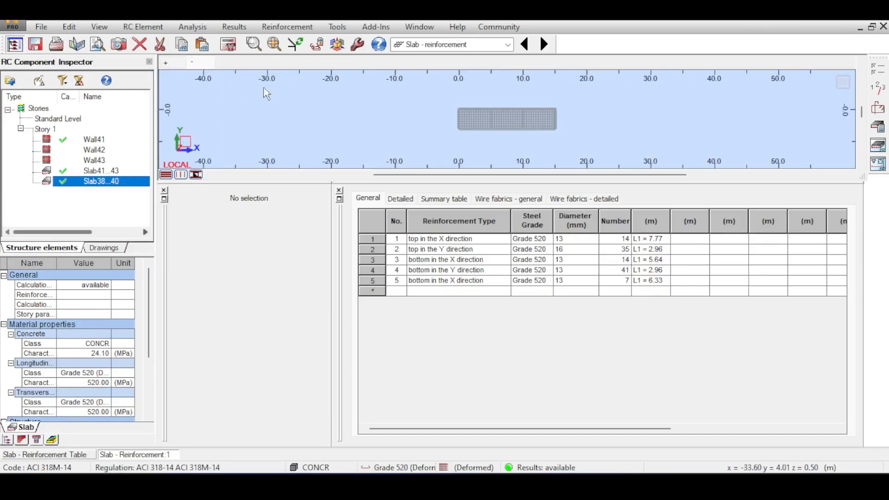
scroll(546, 120, "up", 6)
scroll(545, 120, "down", 2)
scroll(546, 121, "up", 1)
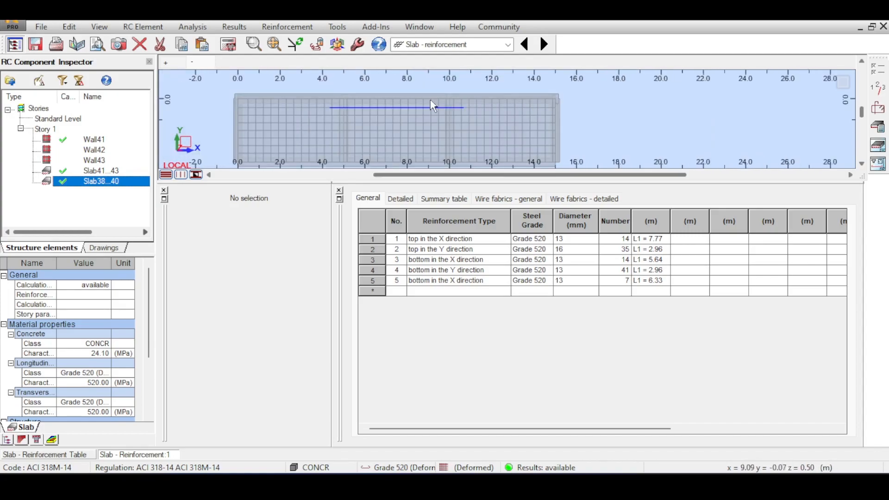
left_click_drag(530, 184, 528, 232)
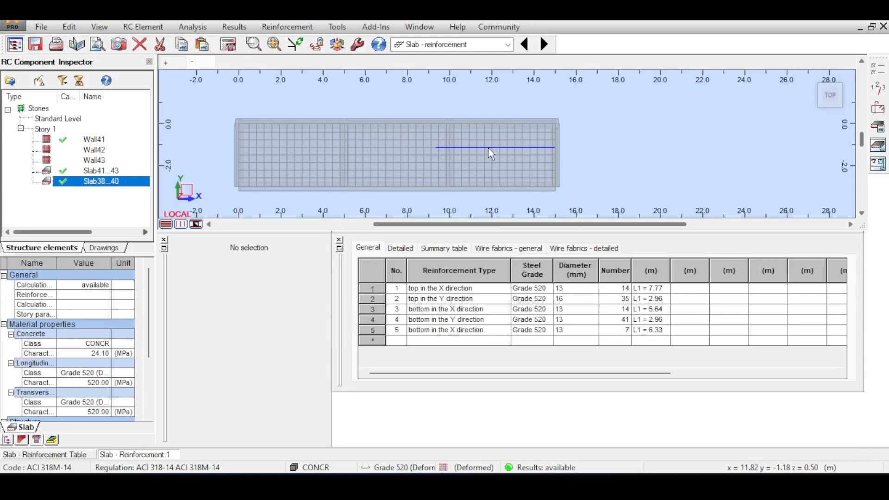
scroll(430, 154, "up", 2)
scroll(440, 160, "up", 1)
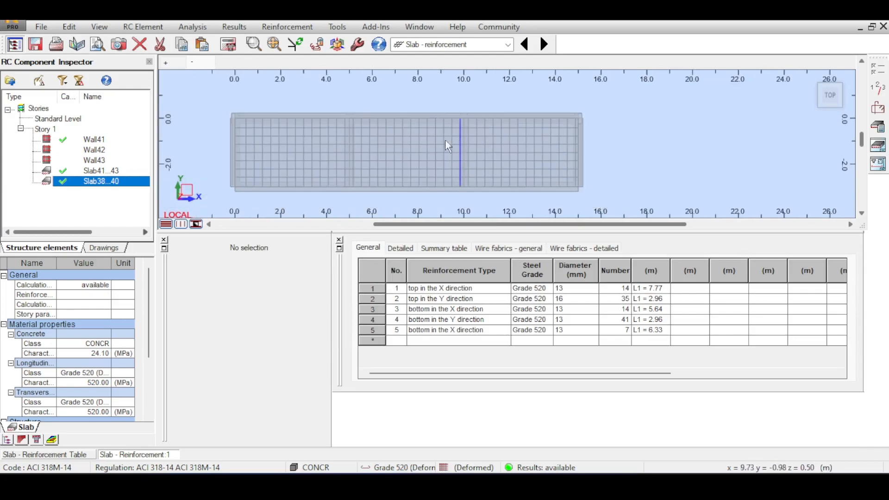
Select Slab38...40's bottom Y-direction bars, then the middle bottom X-direction bars, to inspect their parameters
left_click(431, 160)
scroll(429, 155, "down", 2)
left_click(666, 115)
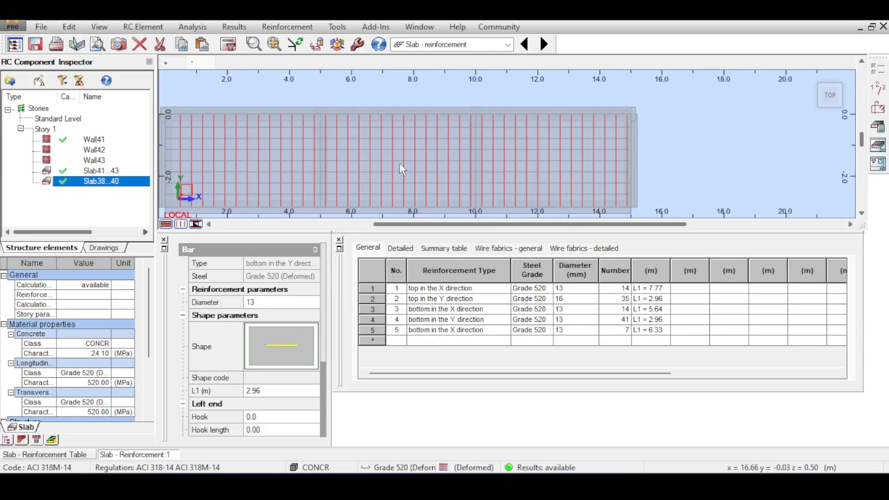
scroll(433, 154, "up", 3)
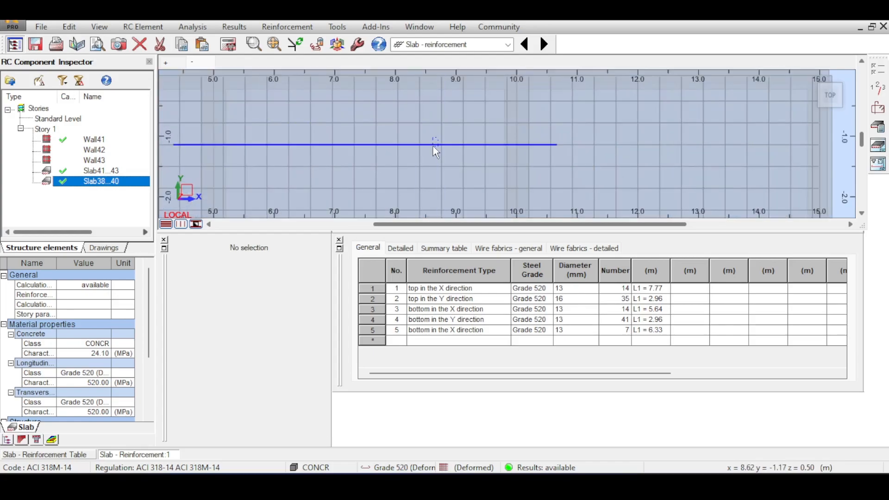
left_click(433, 145)
scroll(475, 125, "down", 2)
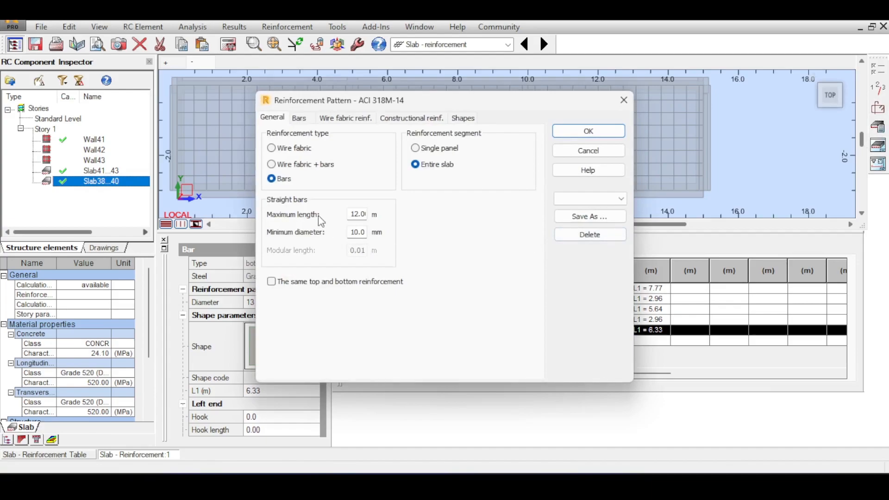
Check the straight bars' maximum length in the reinforcement pattern, cancel, and inspect how the bottom X-direction bars are split along the slab
double_click(360, 214)
left_click(608, 157)
middle_click_drag(572, 141, 550, 118)
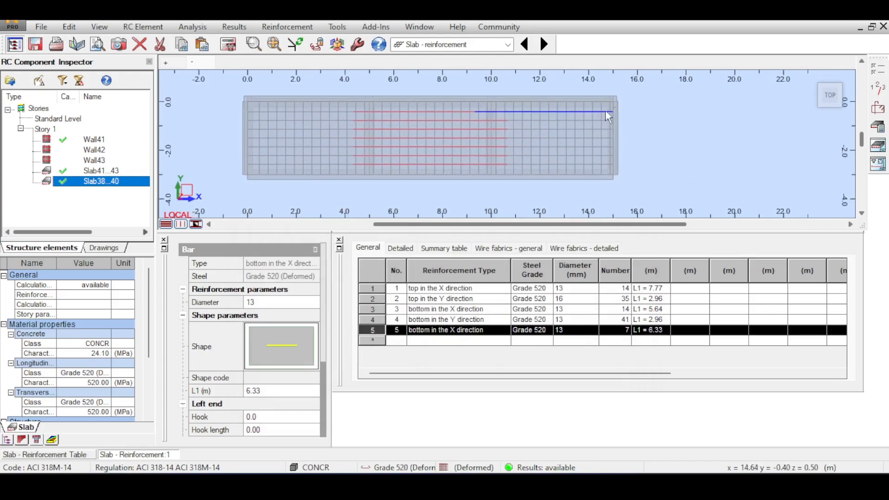
left_click(293, 109)
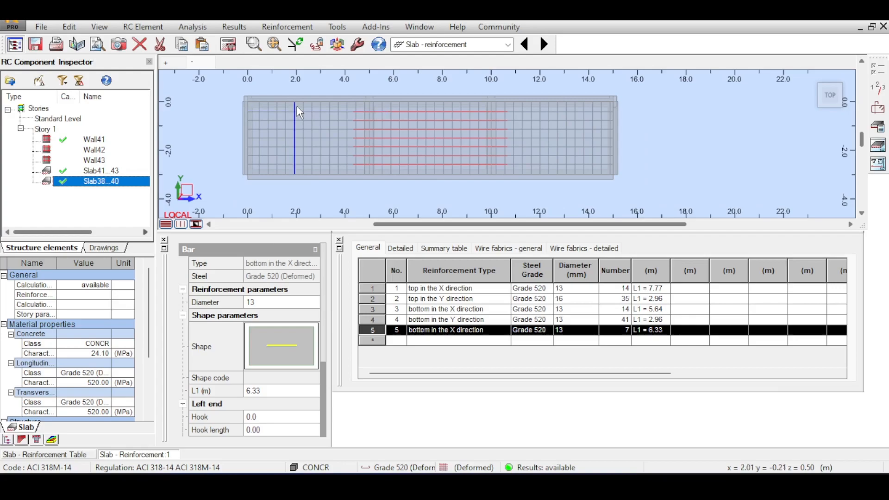
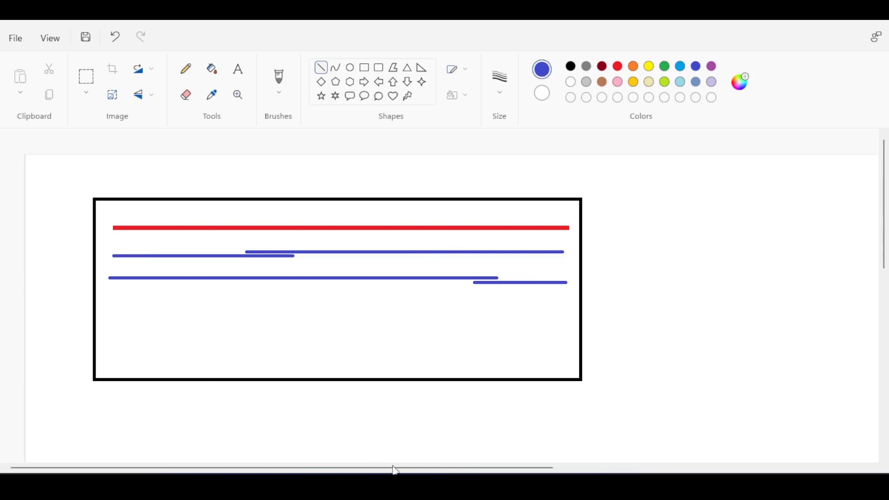
Switch back to Robot Structural Analysis and compare the bottom and top reinforcement layers of Slab38...40
left_click(515, 419)
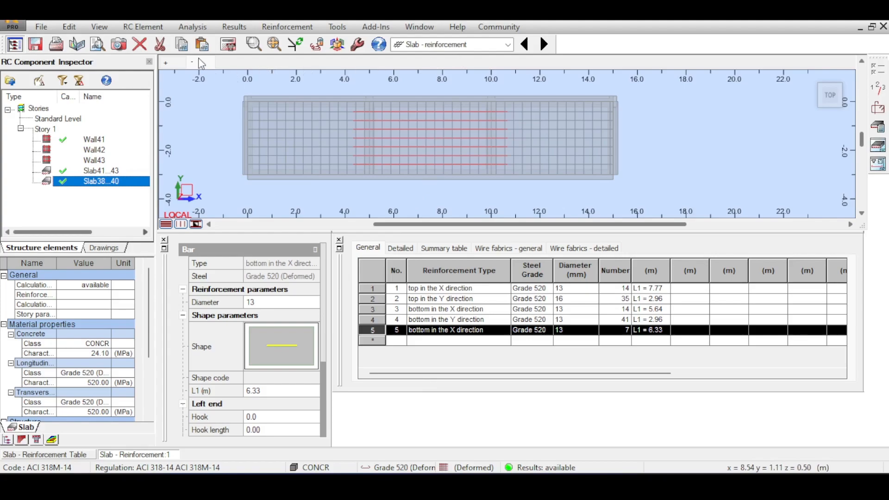
scroll(446, 130, "up", 2)
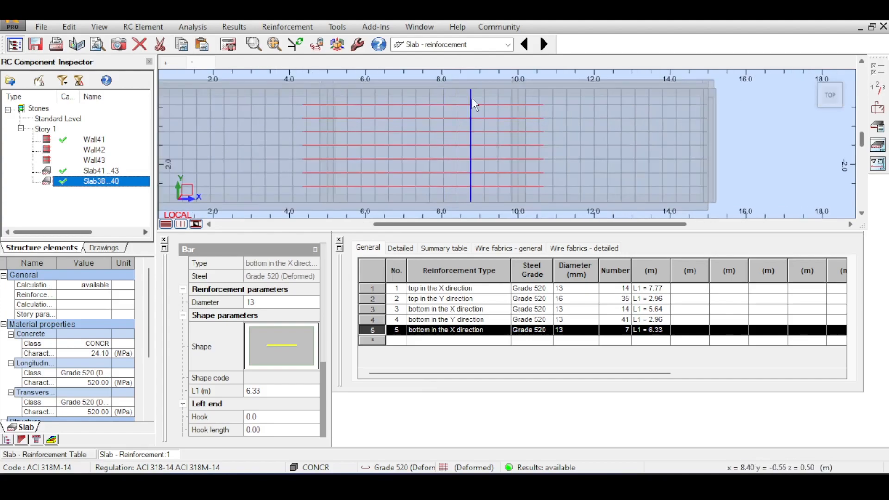
scroll(370, 125, "down", 3)
middle_click_drag(381, 115, 515, 101)
left_click(169, 60)
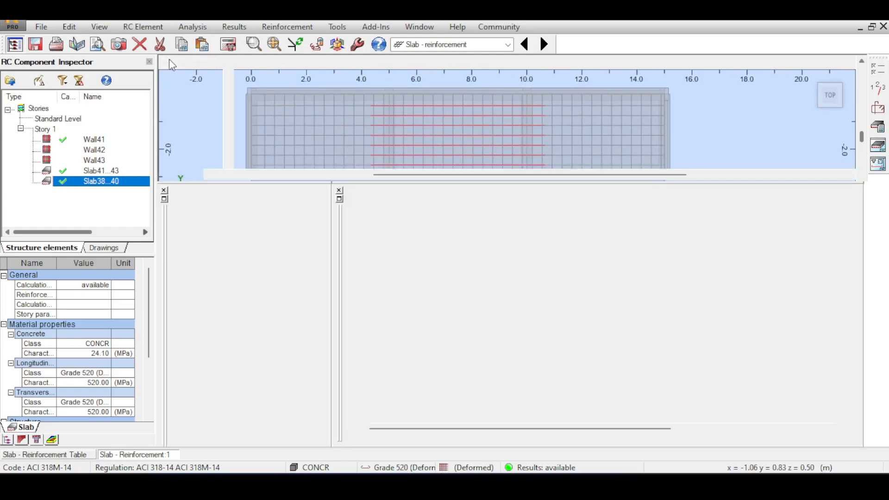
scroll(546, 103, "up", 3)
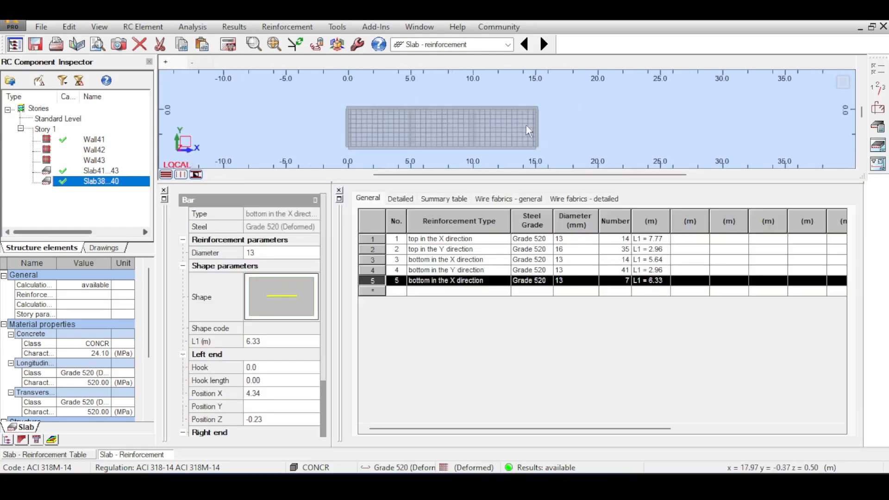
left_click(191, 62)
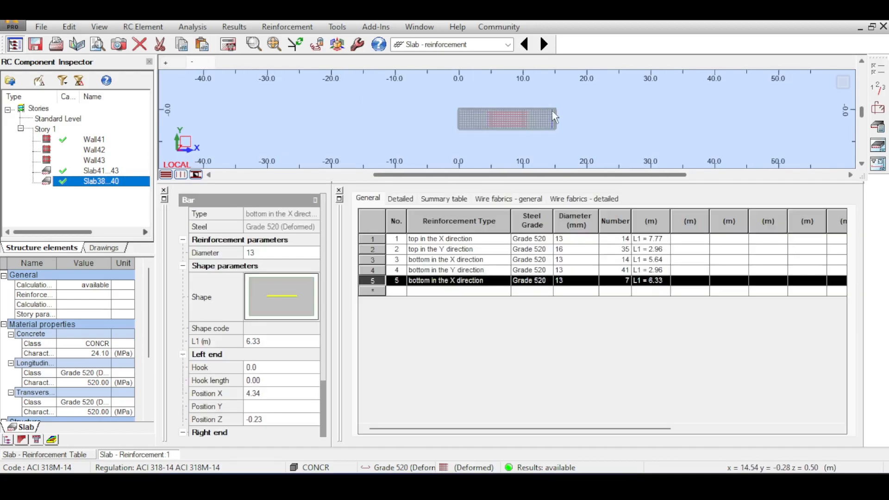
Clear the bar selection and examine where the bottom X-direction bars start and end along Slab38...40
left_click(569, 106)
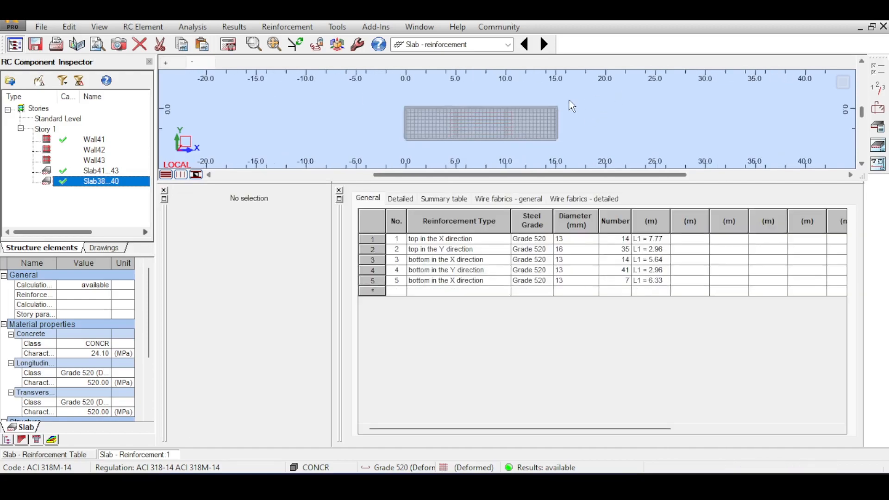
middle_click_drag(572, 88, 541, 75)
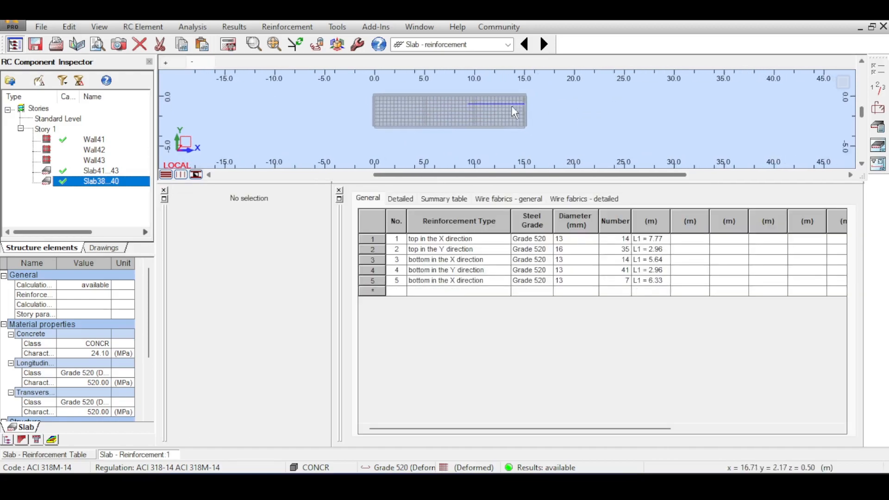
scroll(480, 107, "up", 2)
scroll(478, 106, "up", 1)
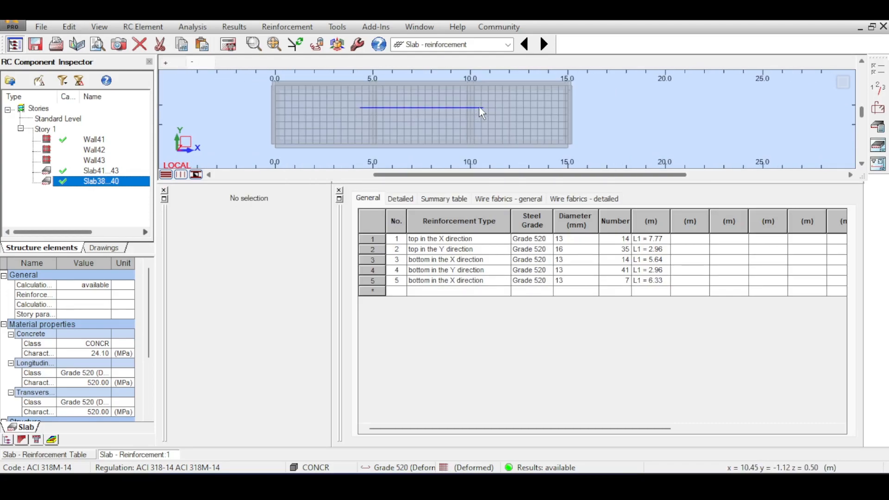
scroll(465, 108, "up", 2)
scroll(430, 107, "down", 2)
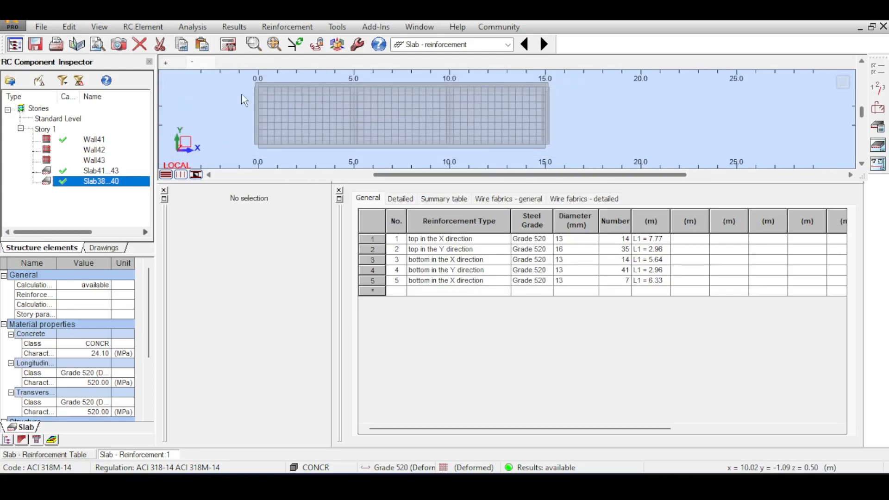
Show Slab38...40's top reinforcement layer, select its top X-direction bars and examine their overlap near the slab's mid-length
left_click(176, 59)
scroll(586, 116, "up", 4)
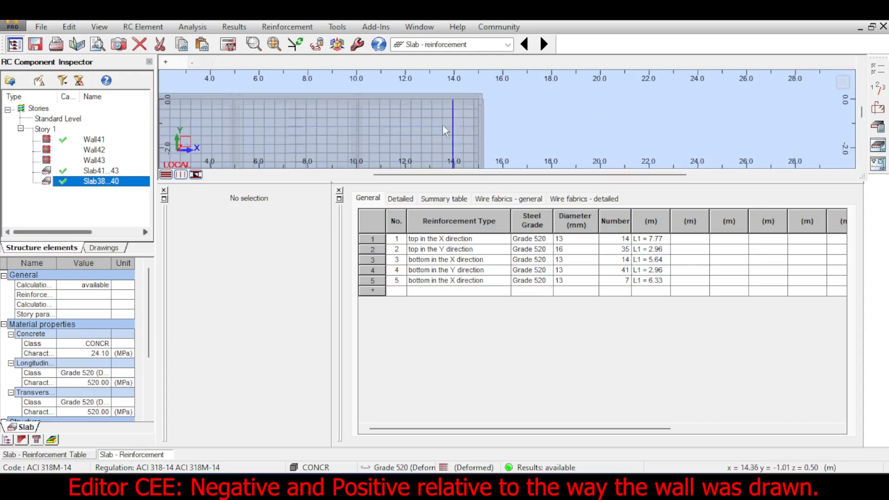
left_click(421, 134)
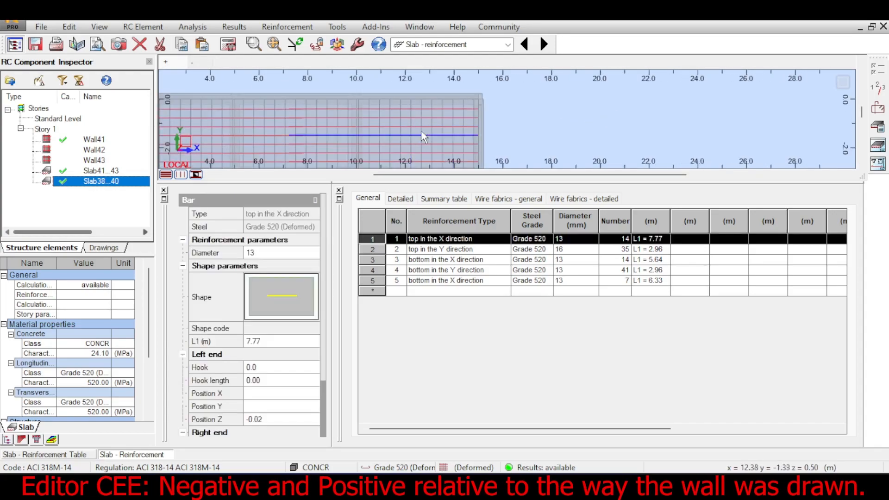
middle_click_drag(587, 110, 704, 98)
scroll(425, 106, "up", 3)
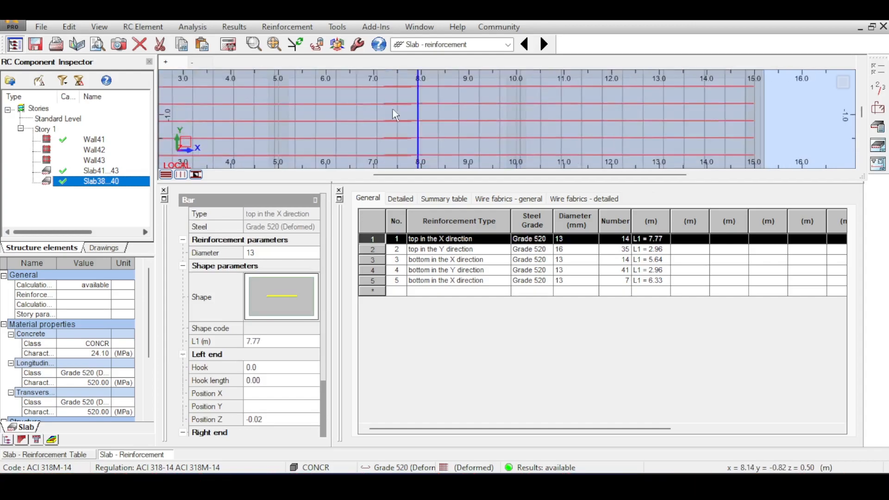
scroll(398, 121, "up", 10)
scroll(401, 141, "down", 10)
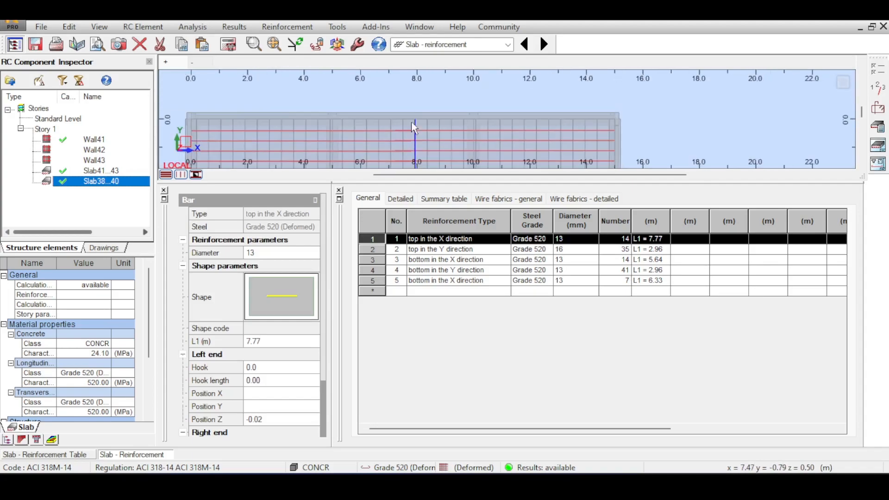
scroll(413, 127, "down", 3)
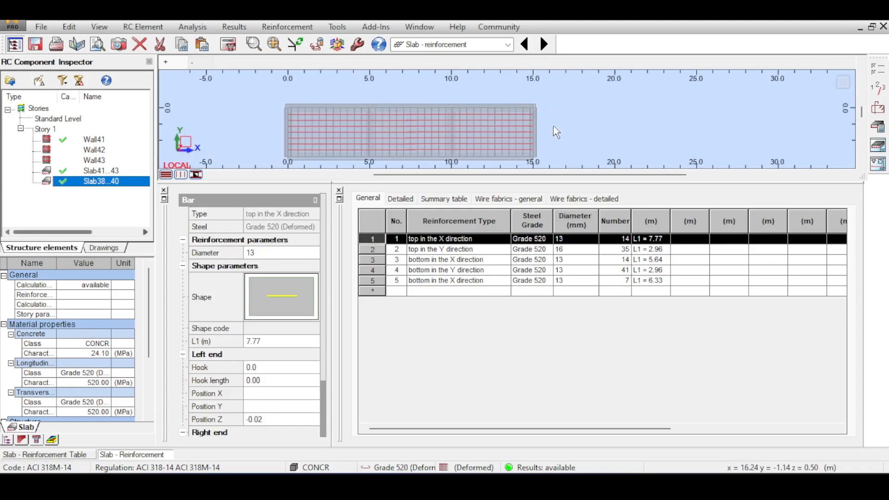
Return to Slab38...40's bottom layer, select the overlapping bottom X-direction bars to inspect their laps, and clear the selection
left_click(202, 65)
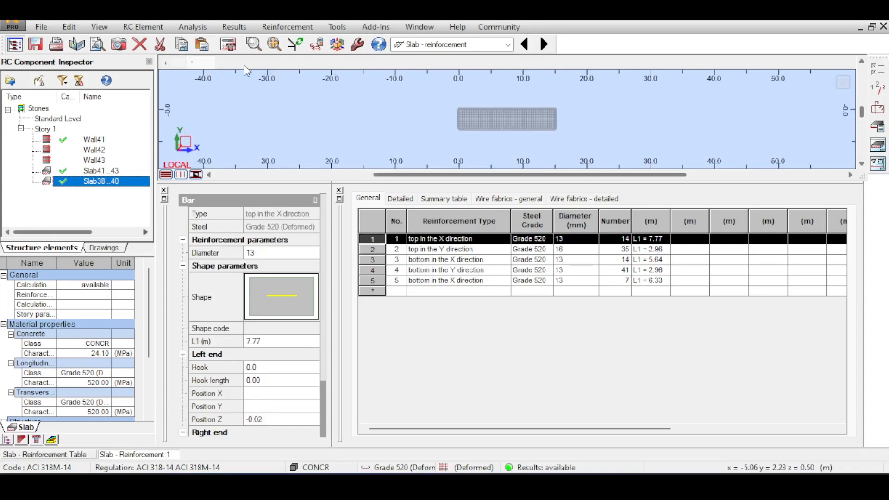
scroll(483, 130, "up", 2)
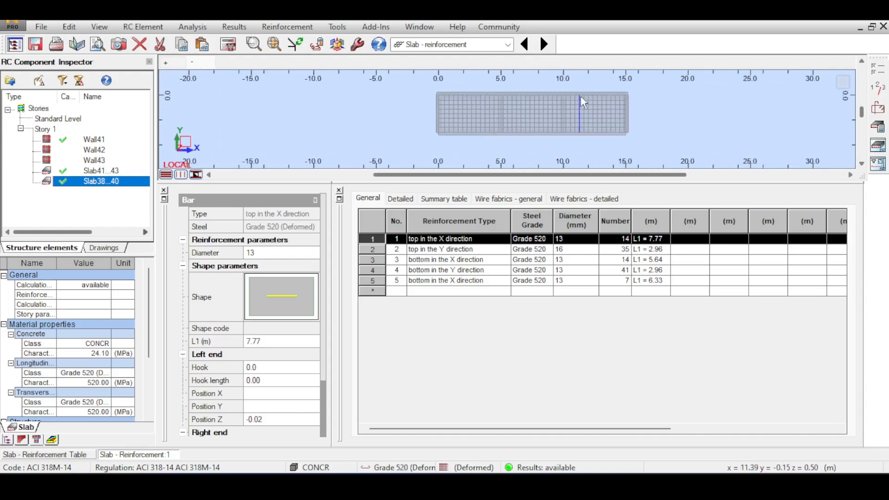
scroll(597, 104, "up", 8)
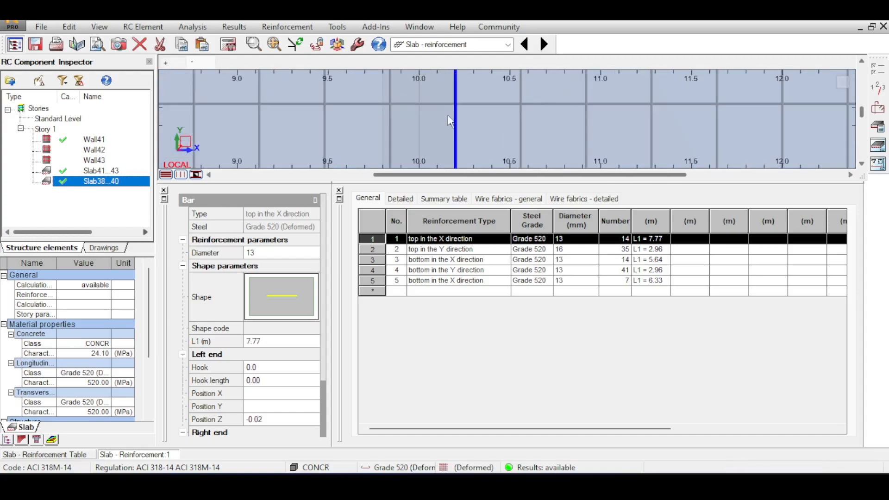
left_click(489, 93)
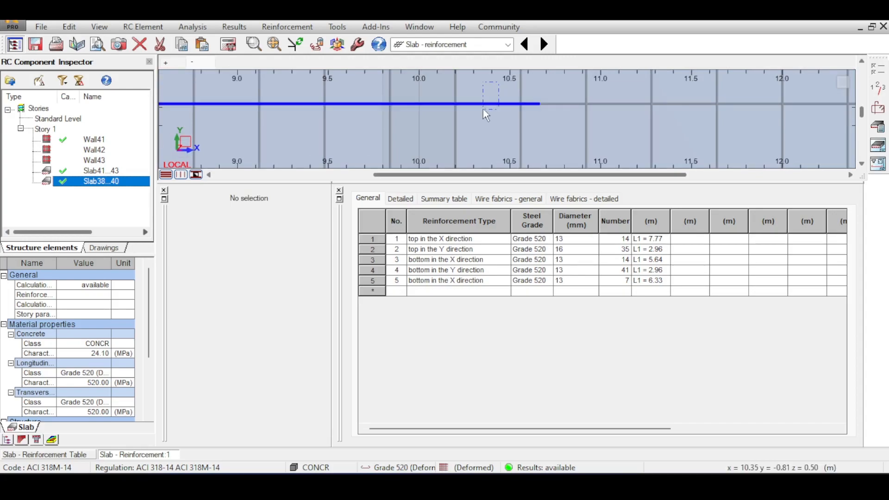
left_click(482, 111)
scroll(479, 121, "down", 8)
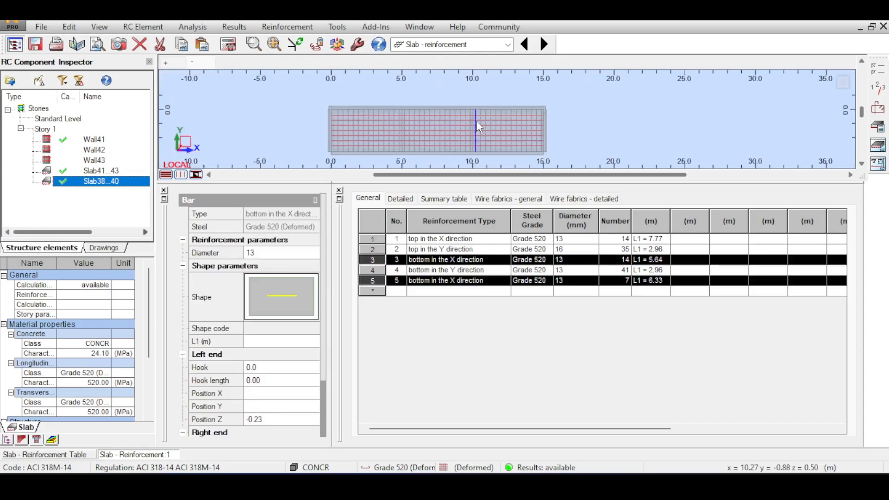
scroll(593, 111, "down", 1)
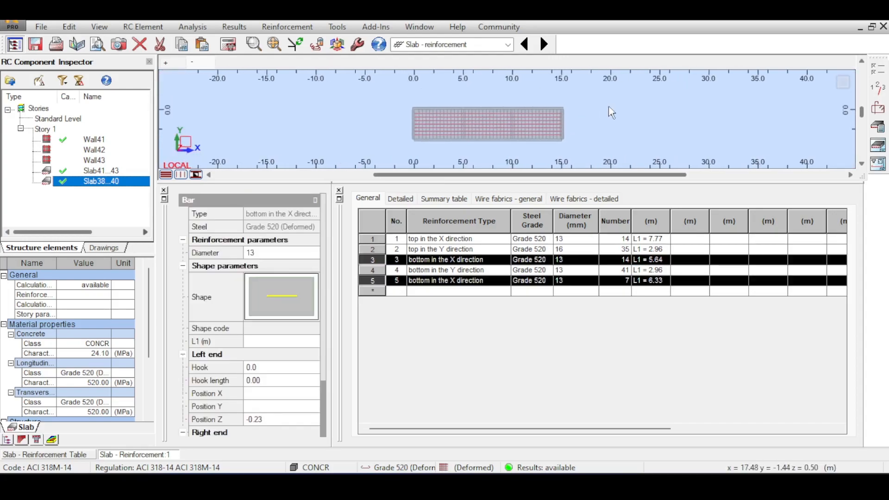
left_click(601, 104)
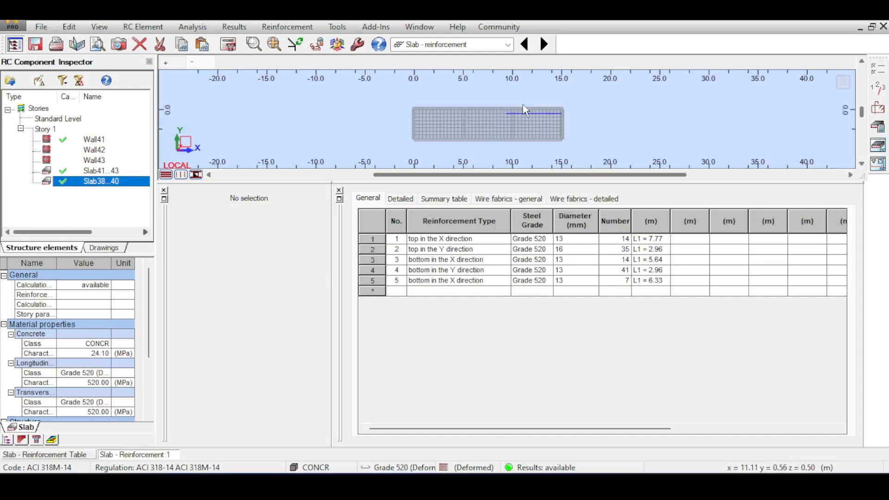
scroll(512, 116, "up", 1)
Generate the final drawings of Slab38...40 and examine the bar positions and laps on the bottom slab reinforcement drawing
left_click(877, 144)
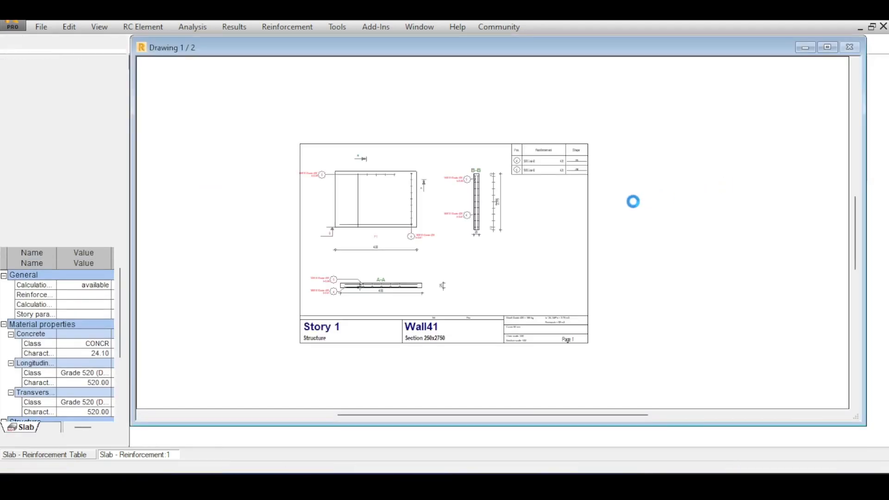
scroll(494, 227, "up", 4)
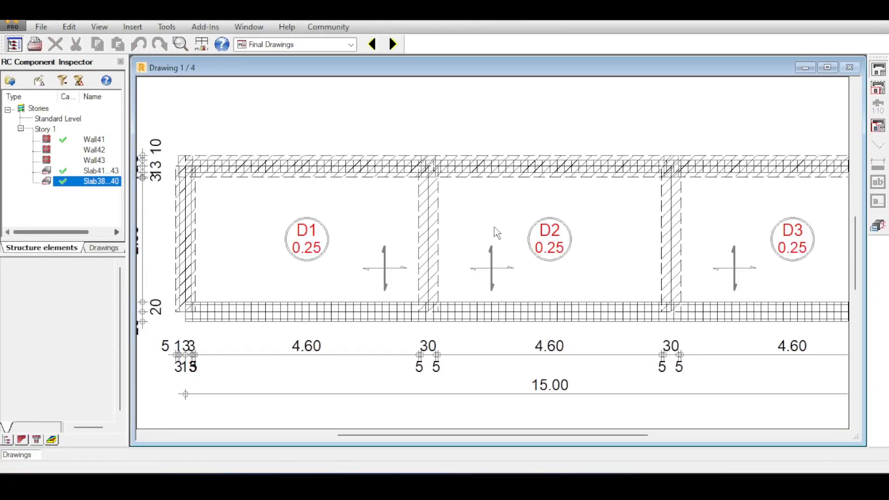
left_click(393, 44)
scroll(506, 237, "up", 3)
scroll(528, 226, "up", 2)
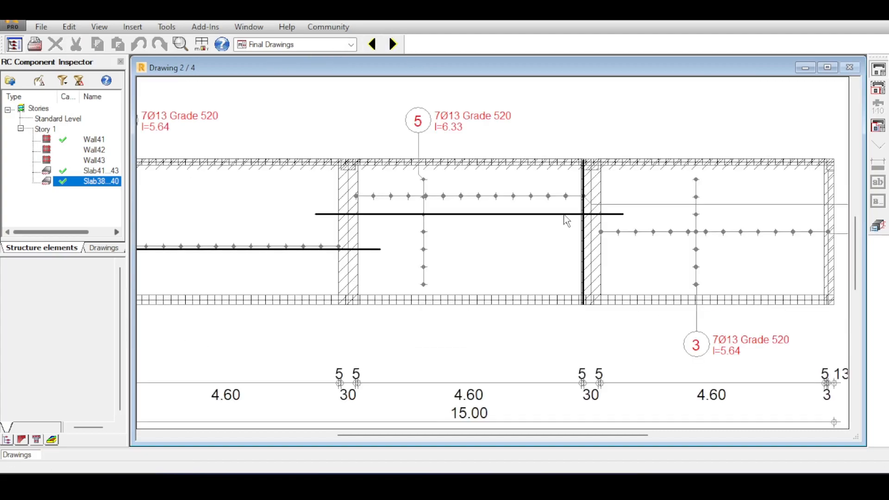
scroll(565, 221, "down", 2)
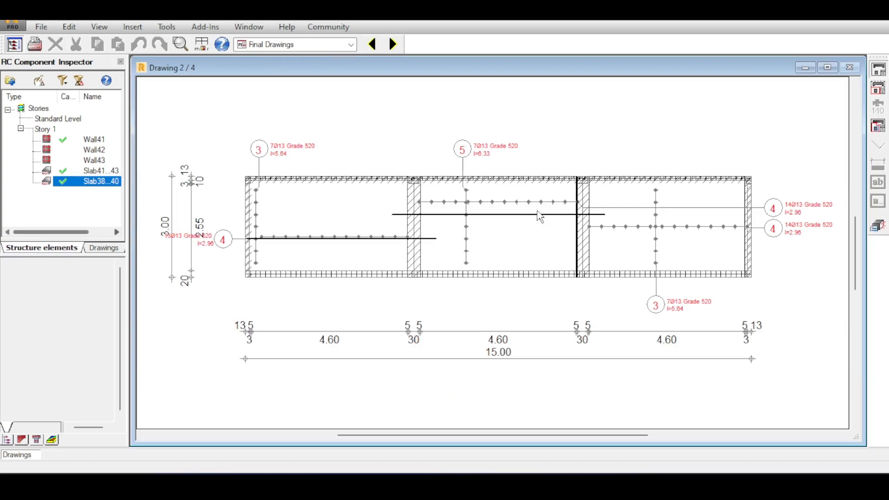
scroll(419, 245, "up", 2)
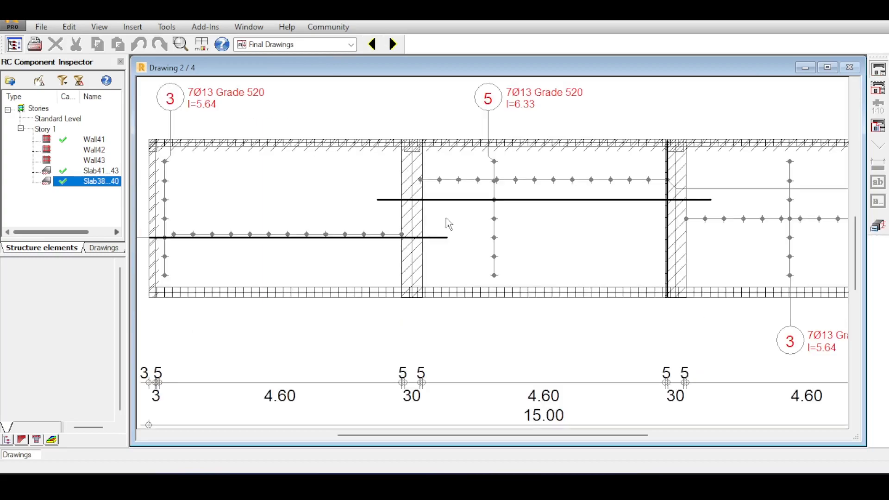
scroll(458, 217, "down", 2)
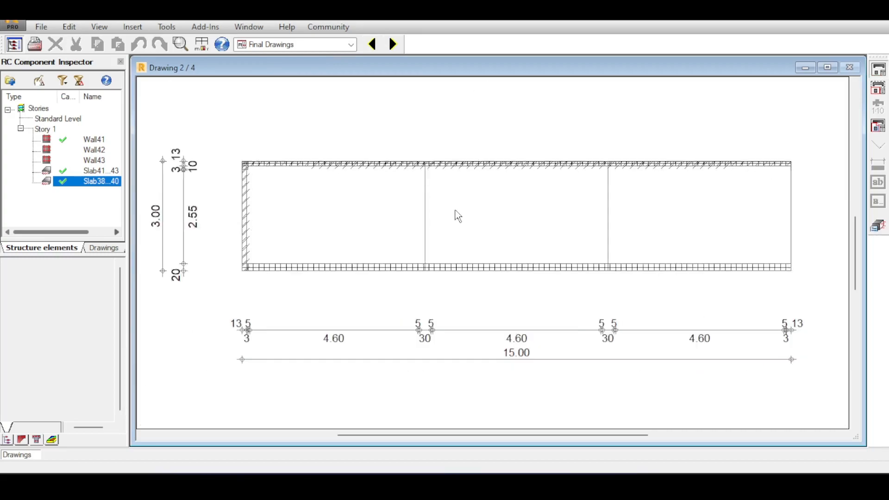
scroll(458, 216, "up", 1)
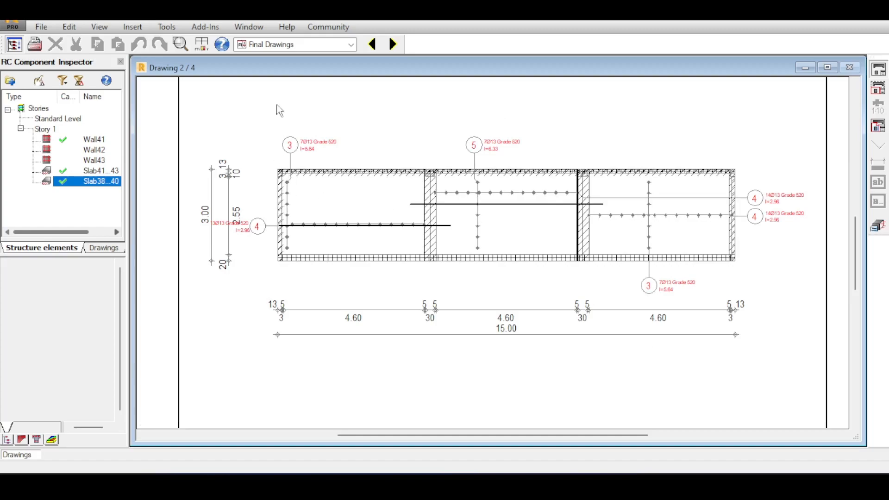
Browse Slab38...40's top reinforcement and quantity survey drawings and cycle back through the drawing set
left_click(393, 44)
scroll(518, 231, "up", 2)
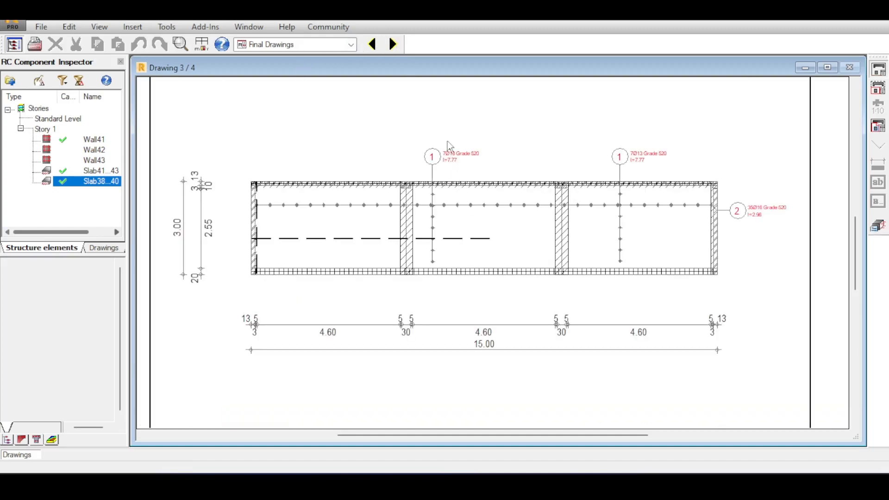
left_click(398, 44)
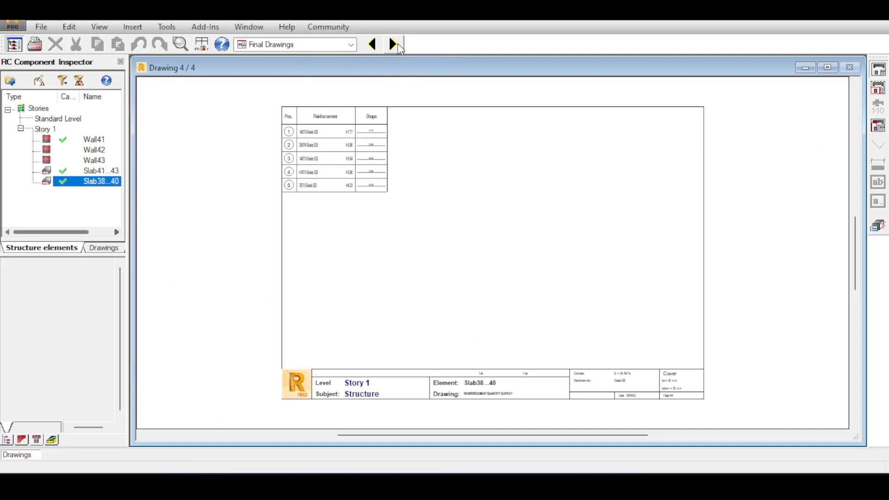
left_click(397, 43)
left_click(366, 49)
left_click(365, 49)
left_click(365, 48)
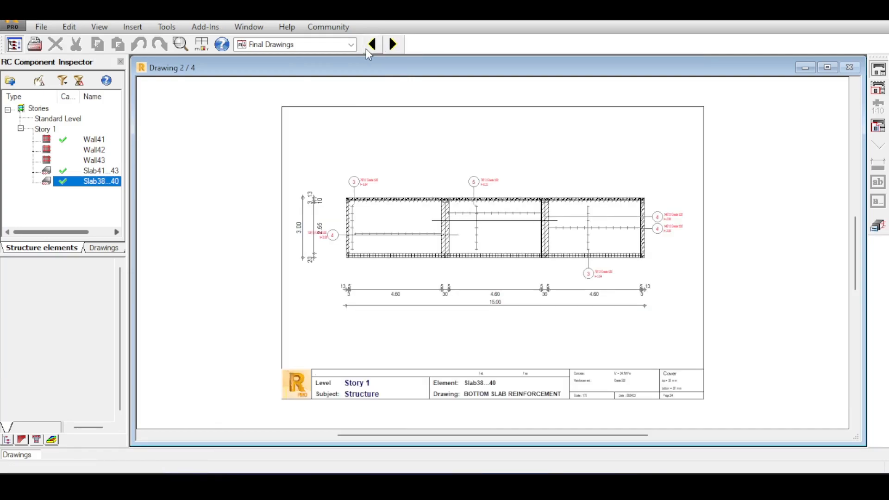
left_click(366, 49)
left_click(365, 49)
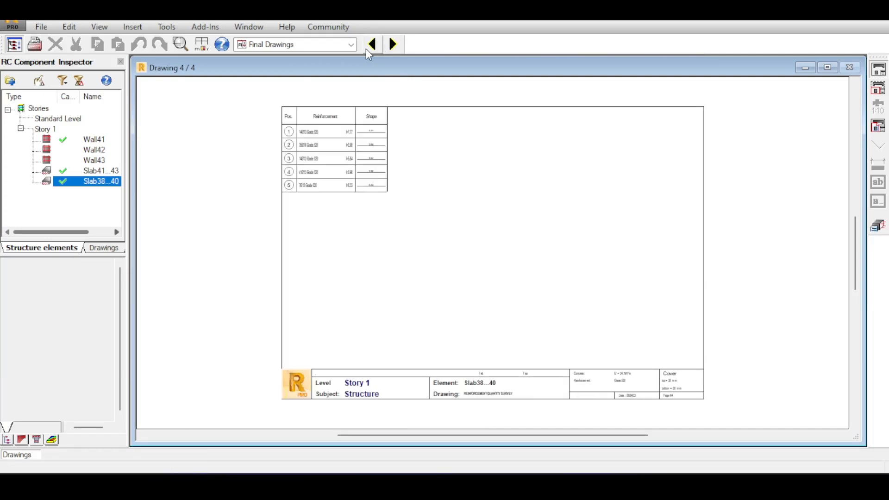
Return to the structure model's geometry layout, clear the panel selection and focus on the Story 1 wall corner
left_click(255, 48)
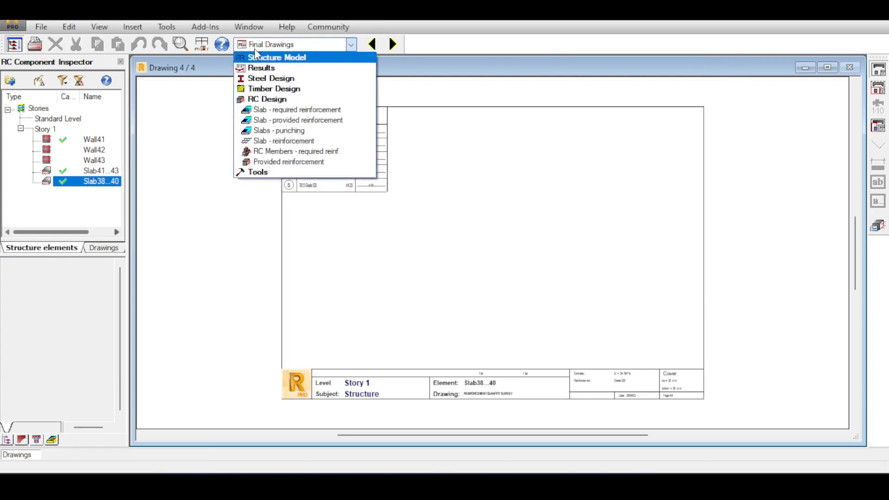
left_click(289, 58)
left_click(287, 63)
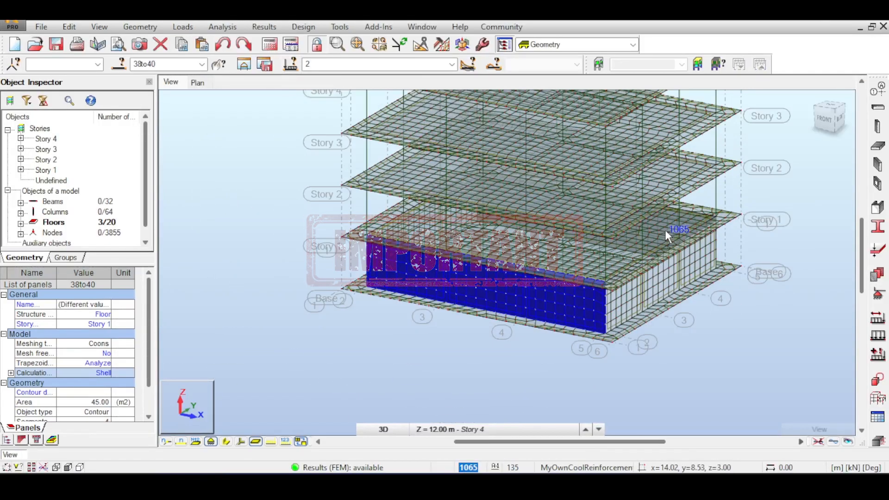
left_click(779, 189)
middle_click_drag(769, 183, 667, 157)
scroll(585, 273, "up", 2)
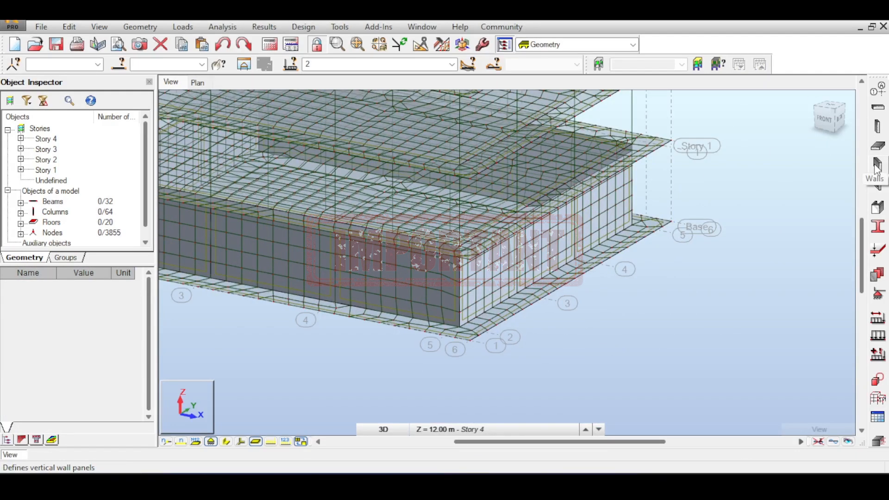
Switch to Paint, go to the blank canvas area below the bar-lap sketch and choose the rectangle shape
left_click(876, 168)
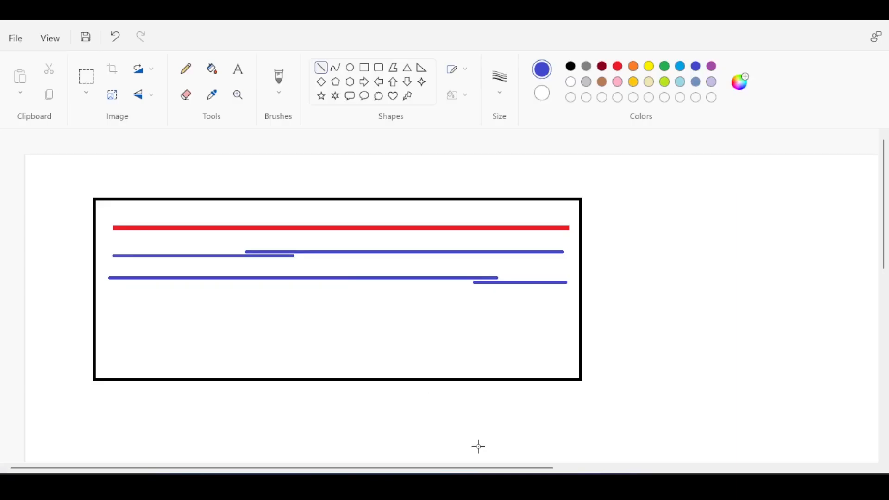
scroll(453, 224, "down", 10)
scroll(363, 213, "up", 5)
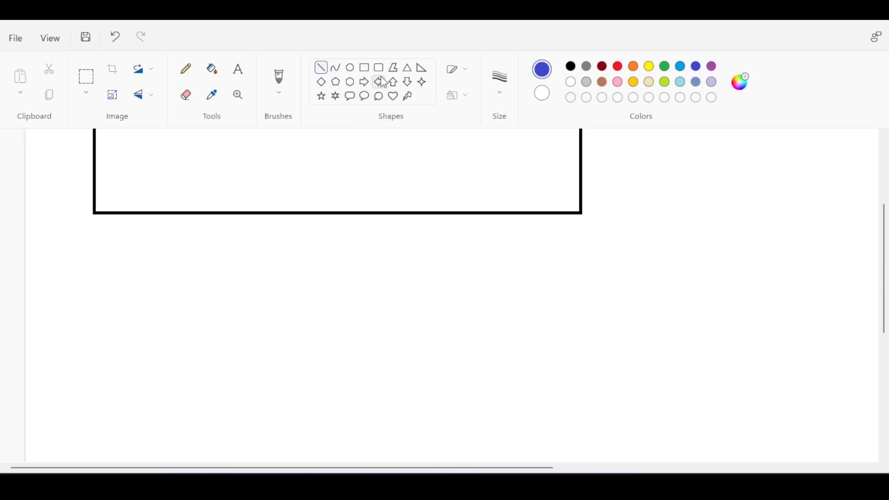
left_click(365, 68)
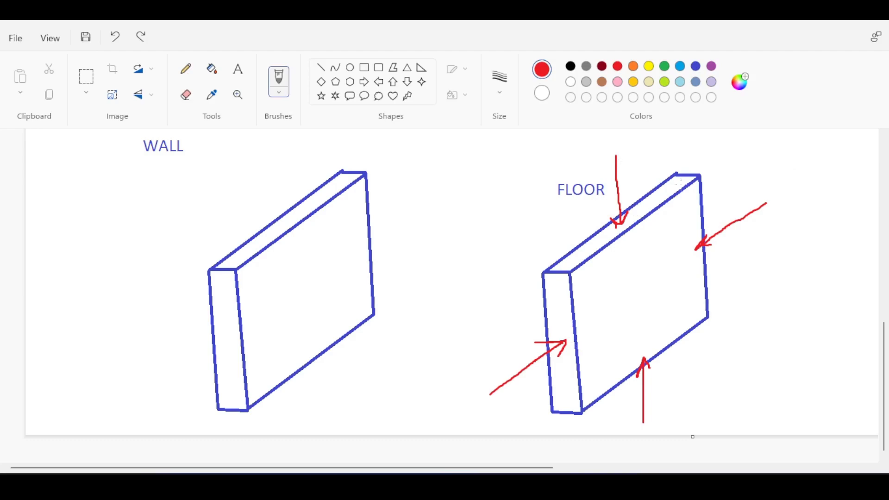
mouse_move(625, 239)
left_mouse_down()
mouse_move(666, 237)
mouse_move(692, 257)
left_mouse_up()
key("ctrl+z")
left_click_drag(597, 239, 520, 241)
key("ctrl+z")
Draw a red out-of-plane force arrow onto the floor panel's face and curved moment arrows around its upper two force arrows
mouse_move(772, 279)
left_mouse_down()
mouse_move(642, 285)
mouse_move(660, 275)
mouse_move(655, 293)
left_mouse_up()
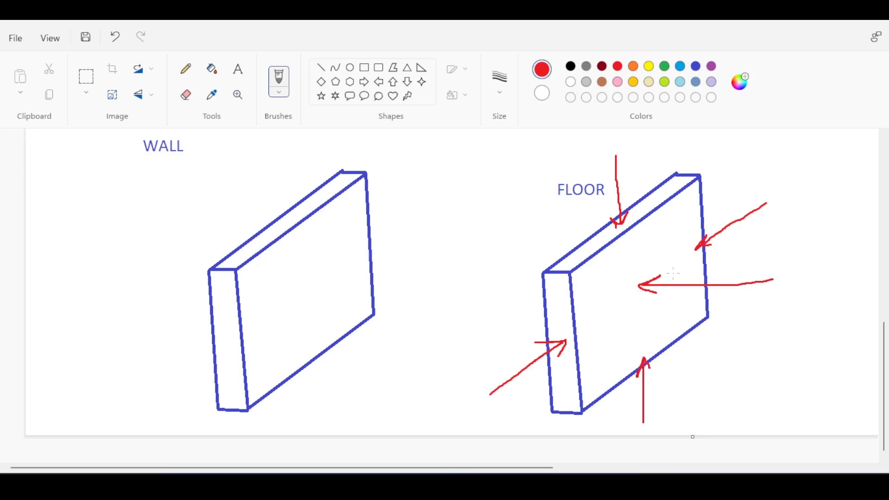
mouse_move(726, 213)
left_mouse_down()
mouse_move(735, 205)
mouse_move(746, 216)
mouse_move(734, 242)
left_mouse_up()
mouse_move(609, 175)
left_mouse_down()
mouse_move(598, 191)
mouse_move(618, 194)
mouse_move(633, 178)
left_mouse_up()
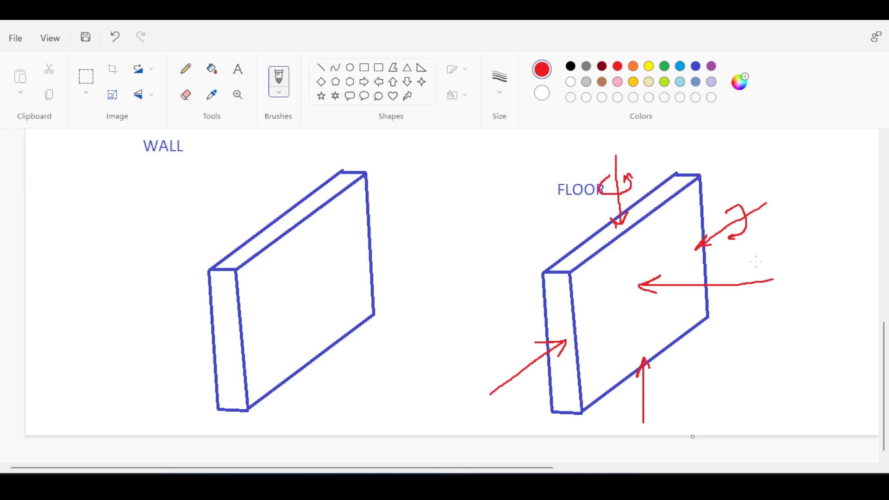
mouse_move(761, 269)
left_mouse_down()
mouse_move(750, 265)
mouse_move(735, 300)
mouse_move(757, 287)
mouse_move(756, 297)
left_mouse_up()
key("ctrl+z")
Sketch red vertical and in-plane force arrows and a curved in-plane moment arrow on the wall panel
mouse_move(274, 145)
left_mouse_down()
mouse_move(273, 219)
mouse_move(281, 204)
mouse_move(262, 211)
left_mouse_up()
mouse_move(131, 391)
left_mouse_down()
mouse_move(231, 340)
mouse_move(224, 352)
left_mouse_up()
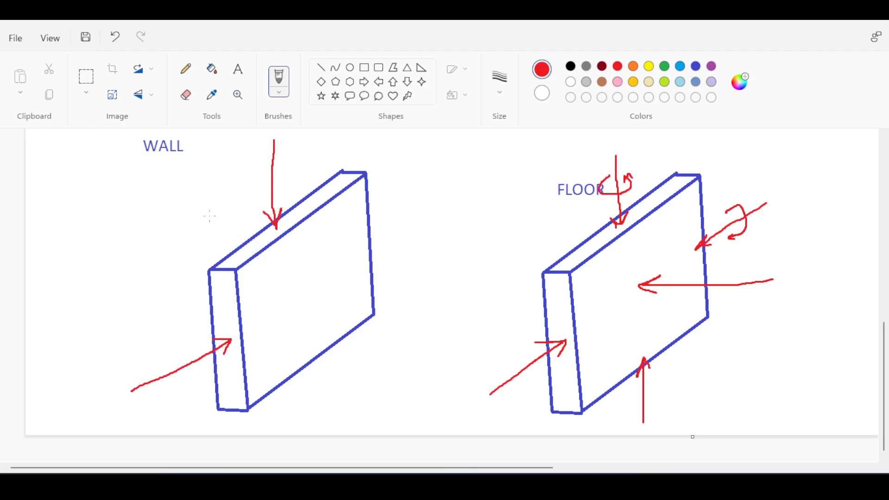
left_click_drag(231, 218, 253, 222)
left_click_drag(202, 206, 253, 223)
mouse_move(179, 241)
left_mouse_down()
mouse_move(180, 223)
mouse_move(254, 194)
left_mouse_up()
key("ctrl+z")
mouse_move(180, 241)
left_mouse_down()
mouse_move(191, 204)
mouse_move(260, 199)
left_mouse_up()
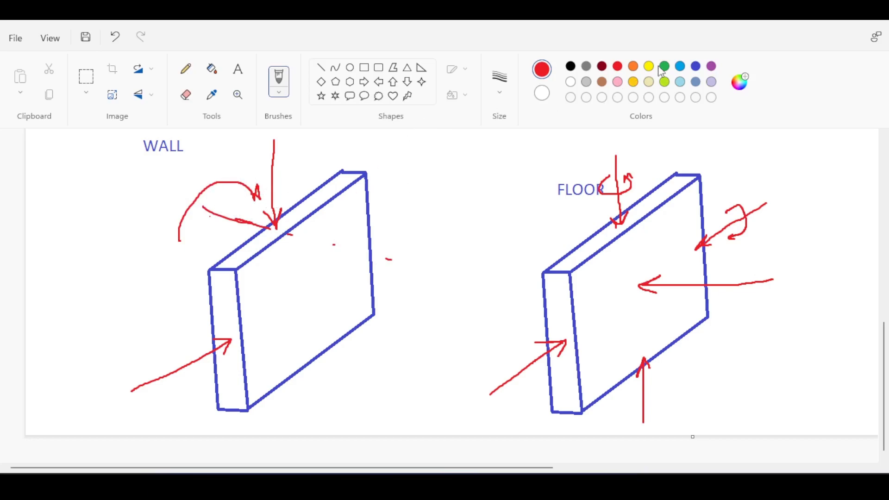
Draw purple vertical strokes for the boundary reinforcement along both ends of the wall panel's face
left_click(711, 67)
mouse_move(355, 182)
left_mouse_down()
mouse_move(362, 240)
mouse_move(345, 244)
left_mouse_up()
left_click_drag(338, 202, 342, 258)
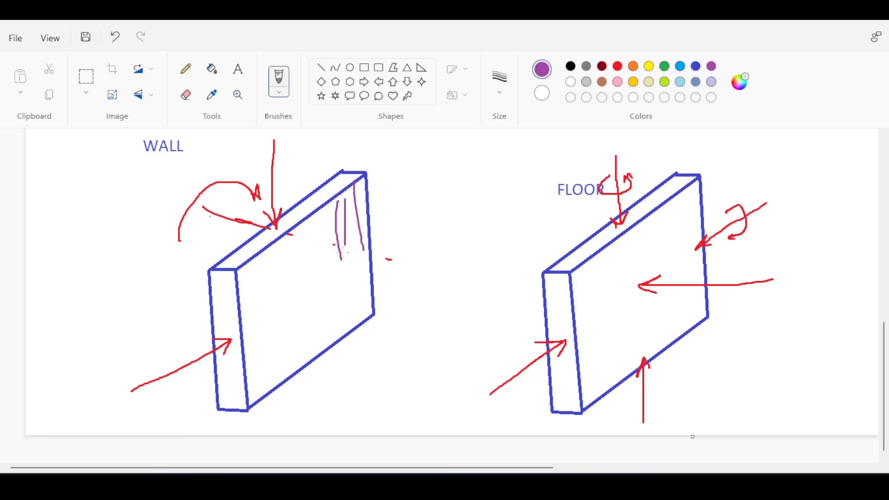
left_click_drag(237, 263, 242, 347)
left_click_drag(249, 281, 249, 348)
left_click_drag(256, 253, 258, 331)
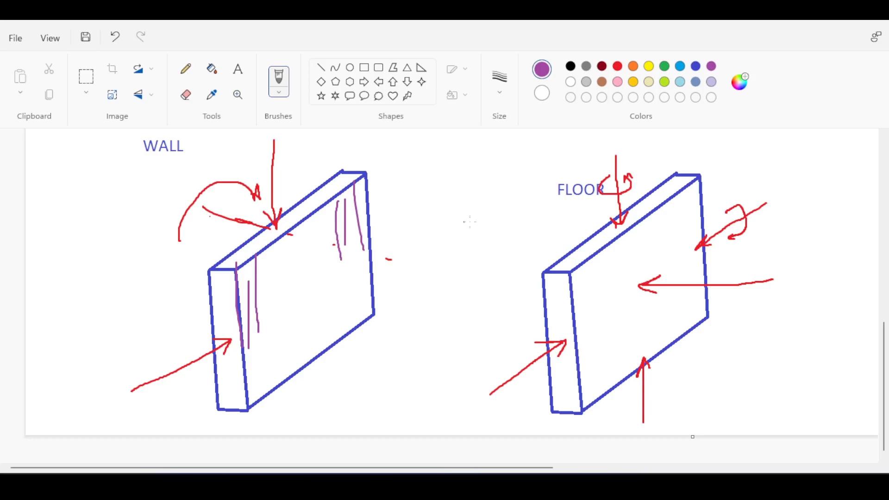
Link the wall and floor sketches with a curved purple double-headed arrow
mouse_move(514, 222)
left_mouse_down()
mouse_move(384, 207)
mouse_move(380, 214)
left_mouse_up()
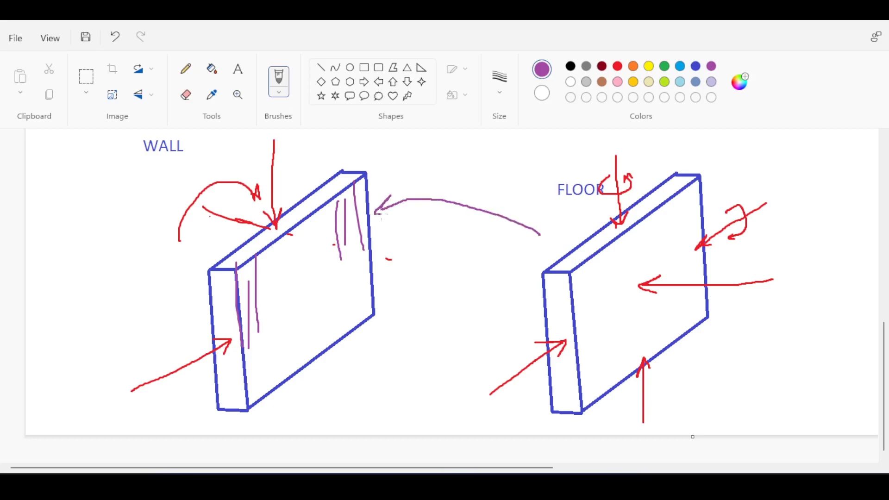
left_click_drag(543, 233, 537, 236)
mouse_move(582, 170)
left_mouse_down()
mouse_move(546, 171)
mouse_move(606, 200)
mouse_move(572, 171)
left_mouse_up()
key("ctrl+z")
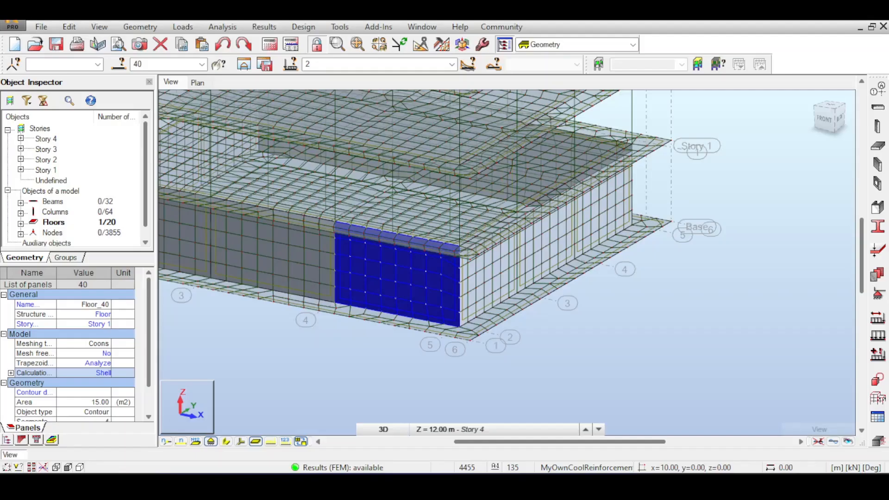
Examine the selected Story 1 corner panel Floor_40 in the Robot model against the wall and floor sketches, and clear the selection
scroll(466, 225, "down", 5)
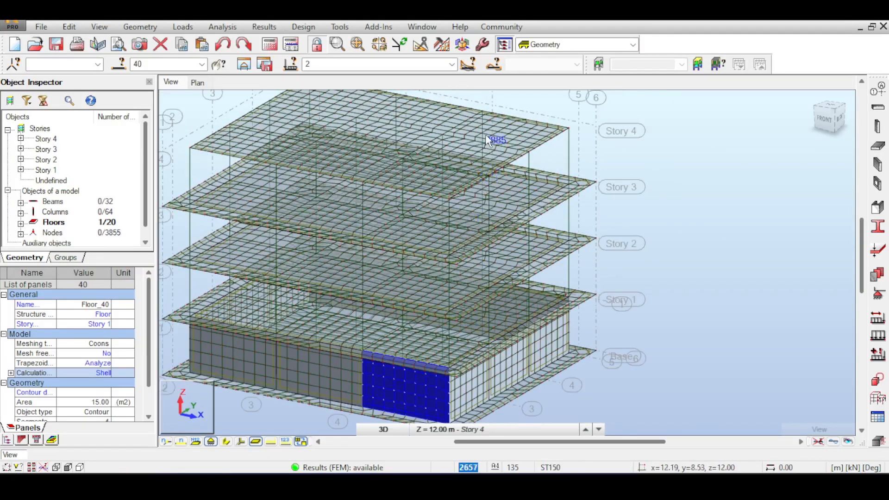
scroll(487, 138, "up", 8)
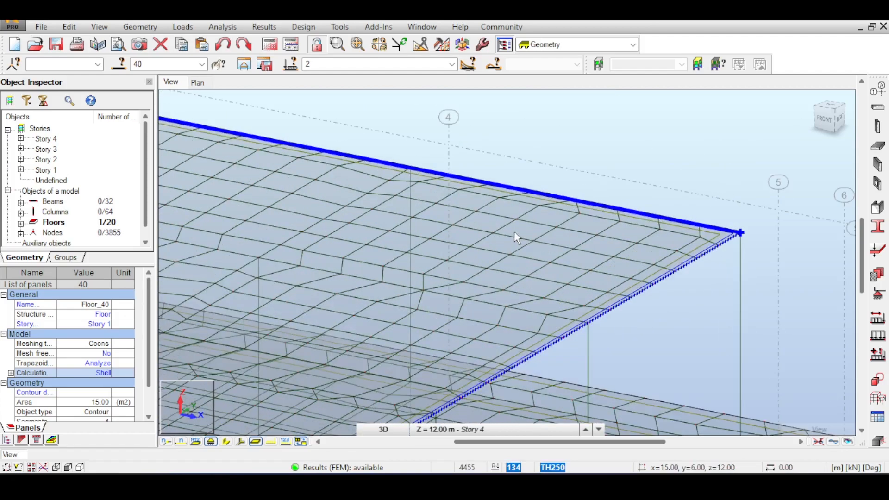
scroll(522, 224, "down", 5)
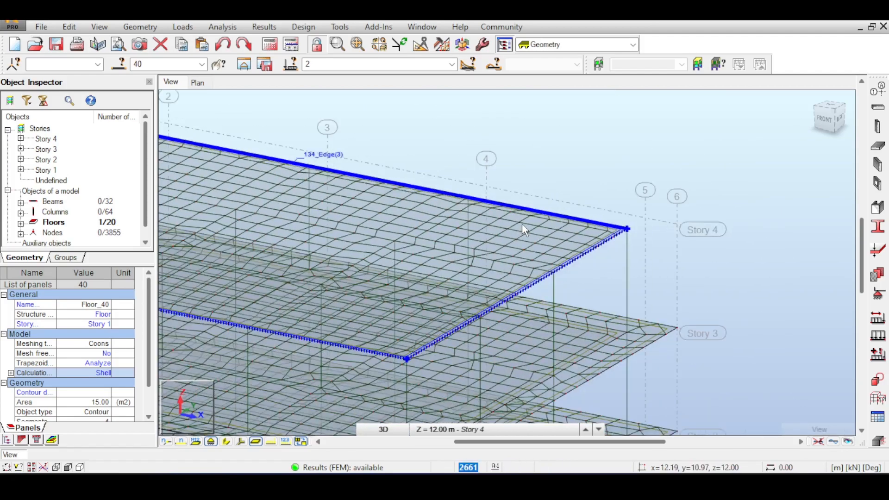
scroll(453, 338, "up", 5)
scroll(443, 348, "up", 2)
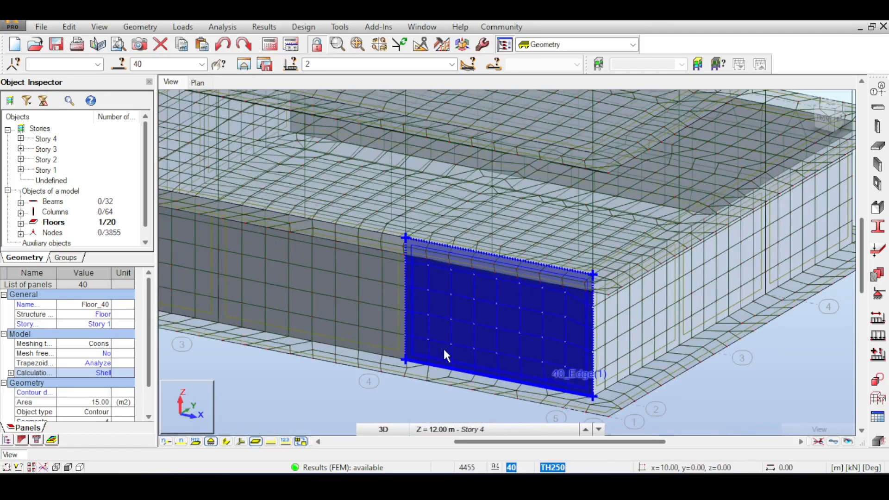
scroll(440, 317, "down", 1)
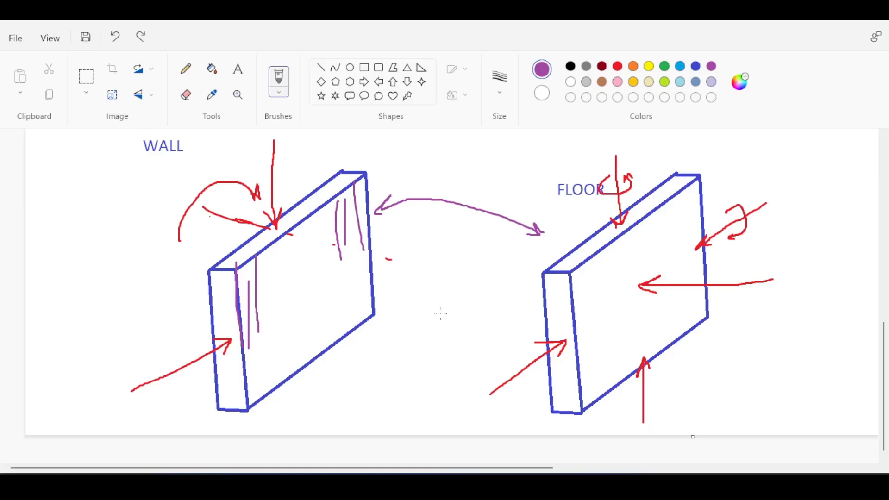
scroll(440, 313, "down", 3, "ctrl")
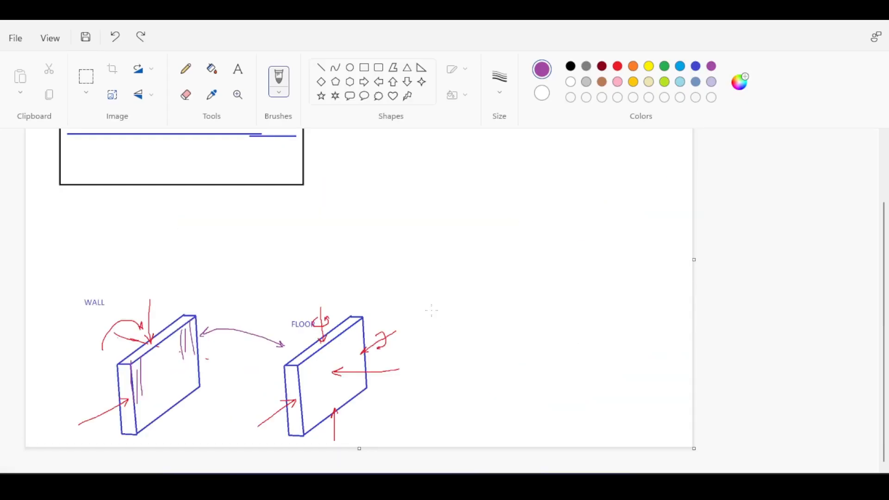
scroll(440, 313, "up", 3, "ctrl")
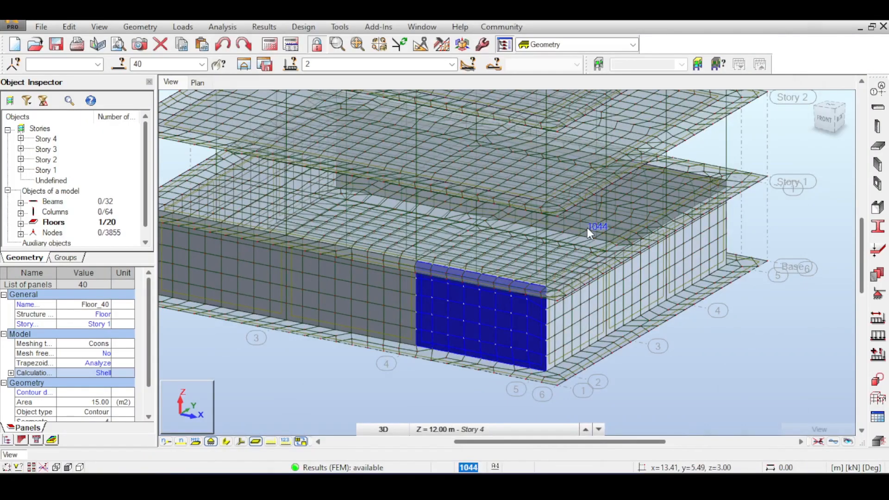
scroll(586, 227, "down", 2)
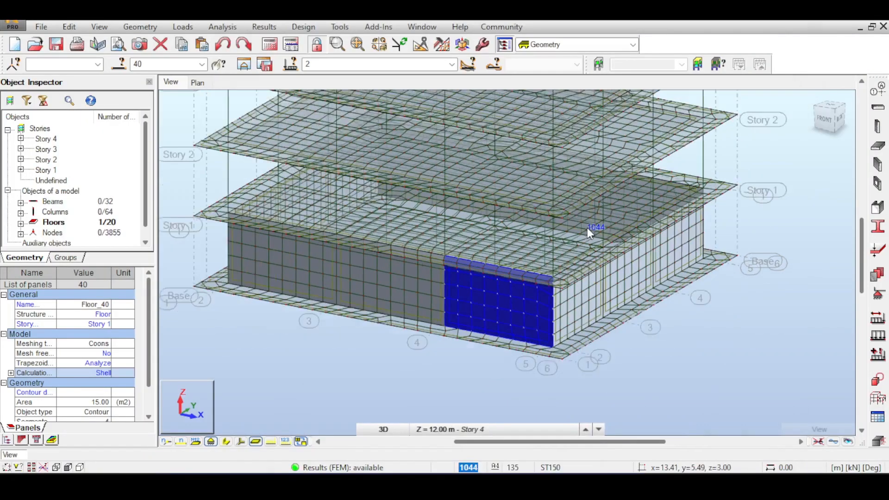
middle_click_drag(626, 183, 627, 200)
middle_click_drag(669, 172, 644, 211)
middle_click_drag(674, 157, 644, 186)
left_click(699, 154)
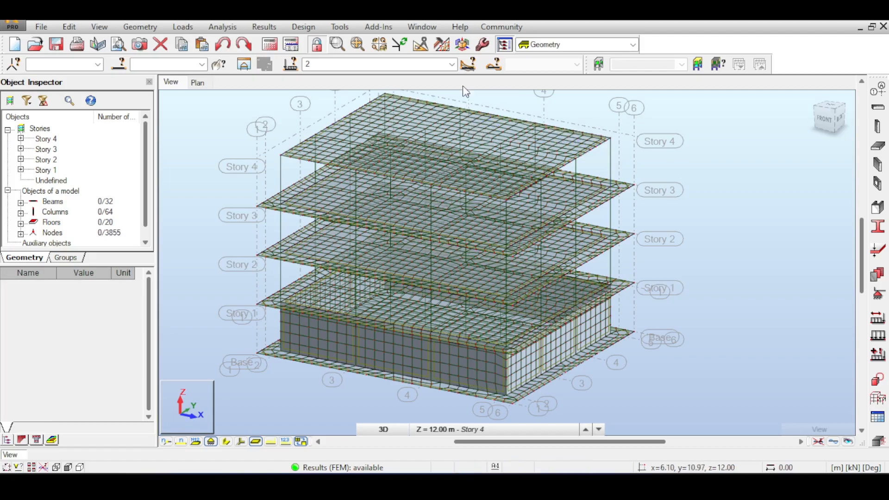
Switch to the RC Design slab reinforcement layout and enlarge the plan view of Slab38...40's bars
left_click(452, 65)
left_click(552, 50)
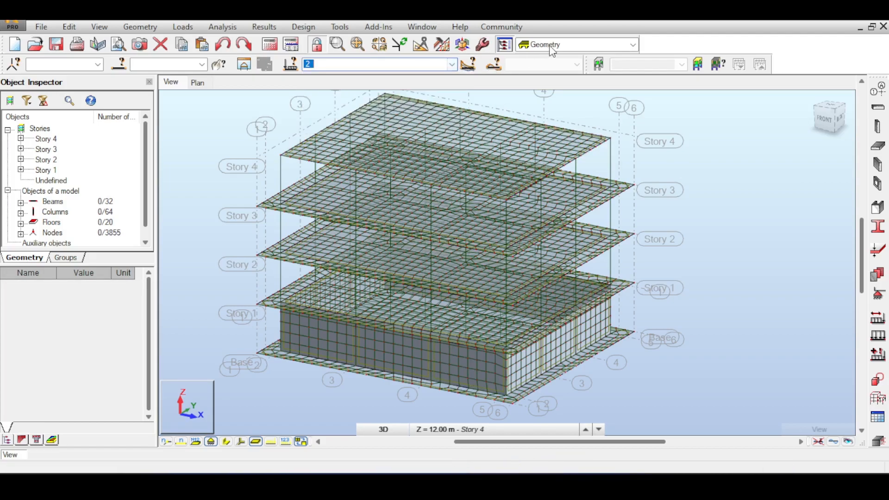
left_click(553, 48)
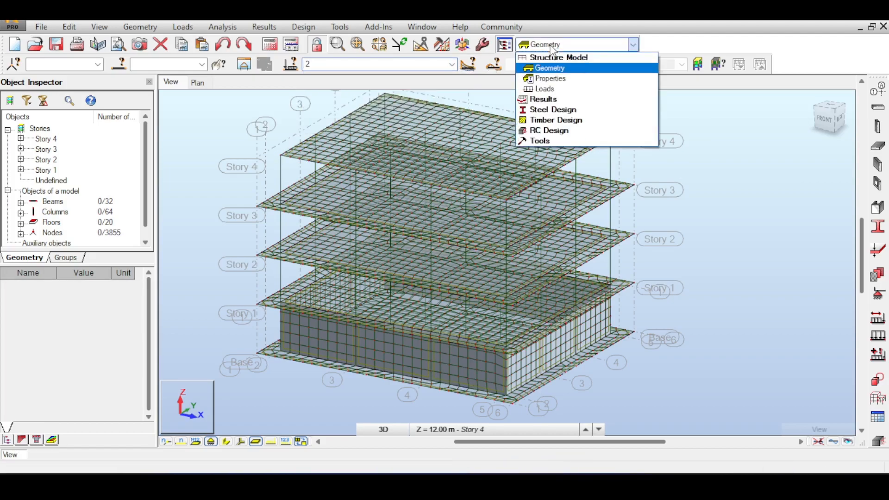
left_click(548, 131)
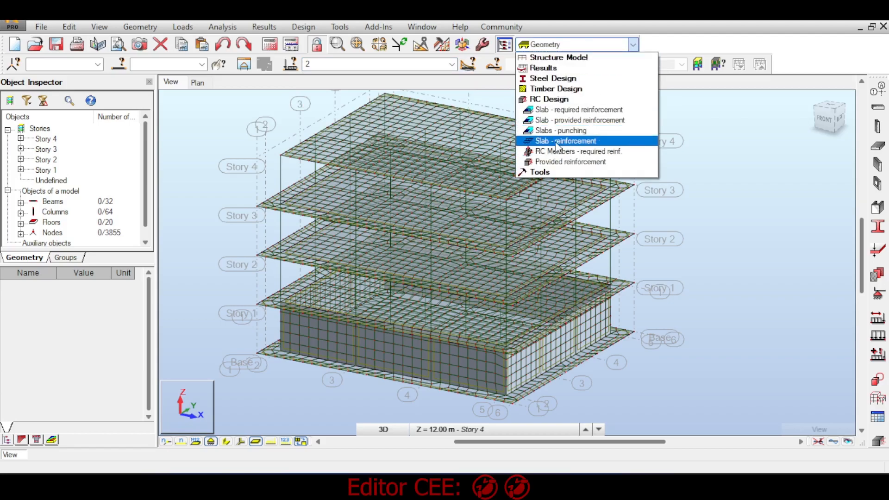
left_click(555, 141)
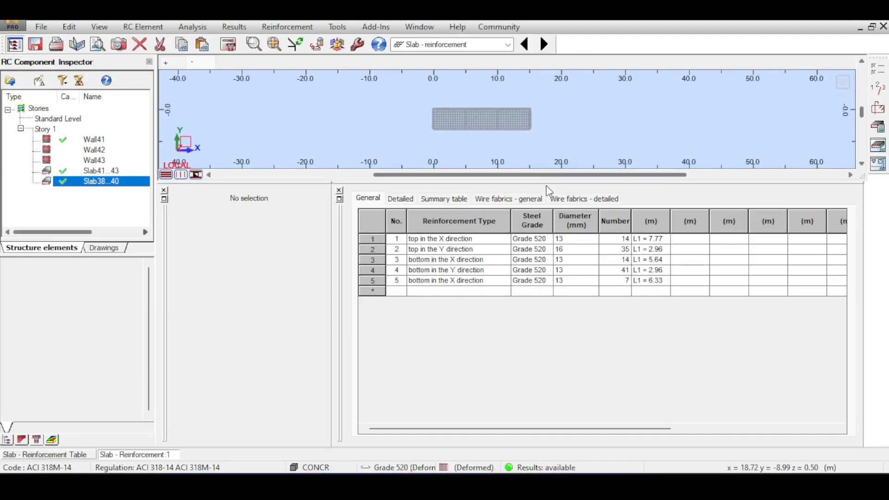
mouse_move(547, 184)
left_mouse_down()
mouse_move(547, 253)
mouse_move(547, 230)
left_mouse_up()
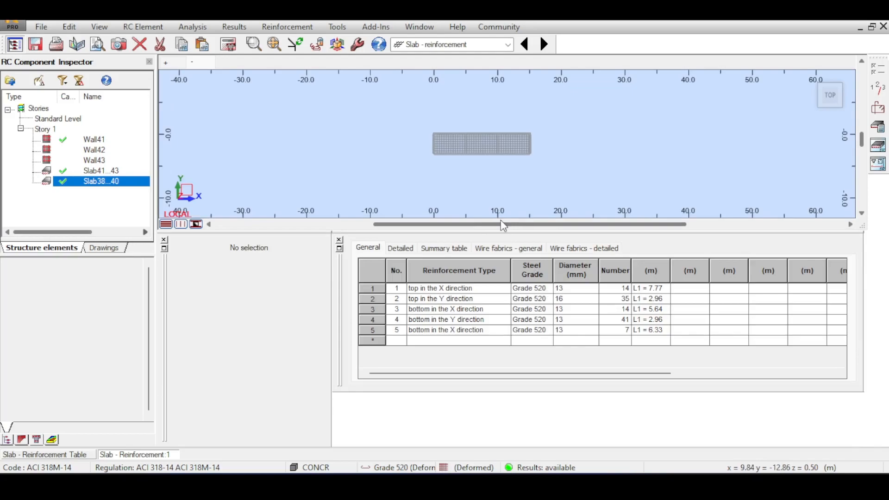
scroll(499, 130, "up", 5)
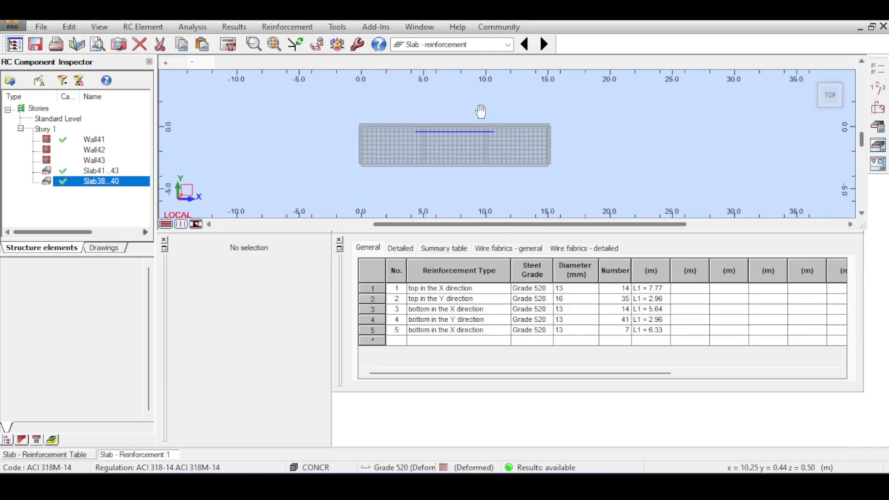
middle_click_drag(485, 117, 495, 119)
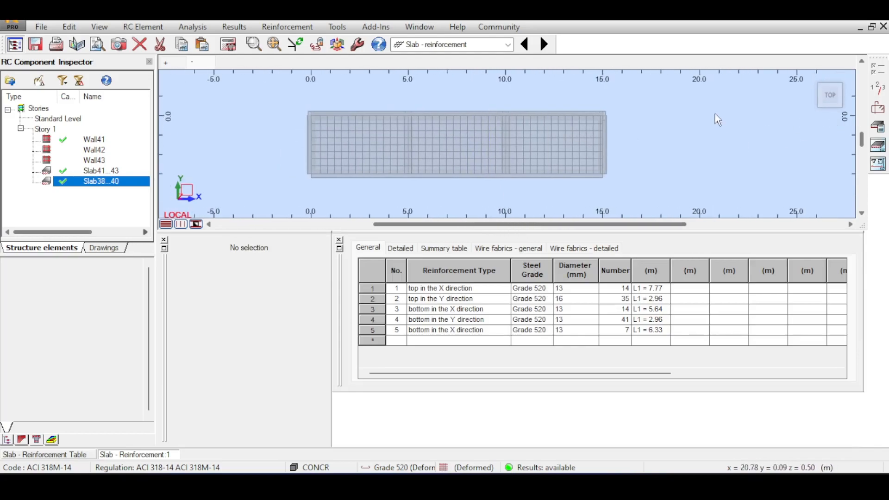
Generate Slab38...40's calculation note with a detailed material quantity survey, review it through the material survey, and close it
left_click(882, 134)
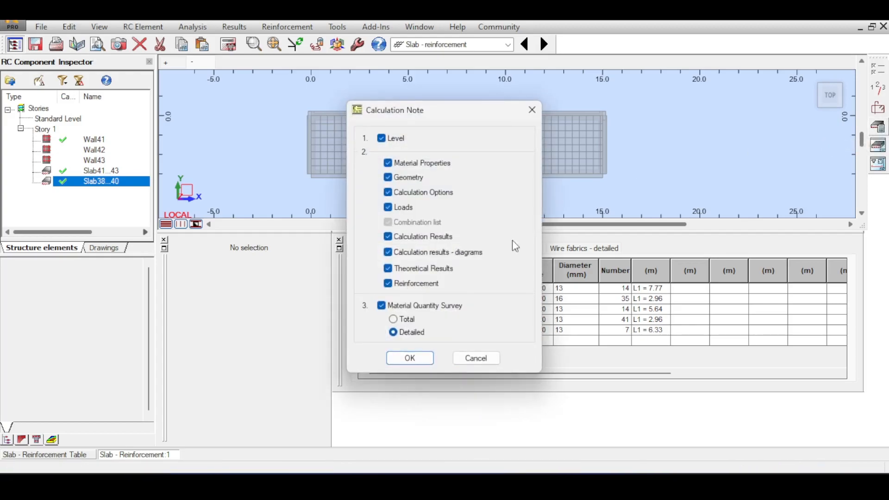
left_click(401, 358)
scroll(298, 237, "down", 10)
scroll(298, 237, "down", 15)
scroll(298, 237, "up", 5)
scroll(298, 237, "down", 3)
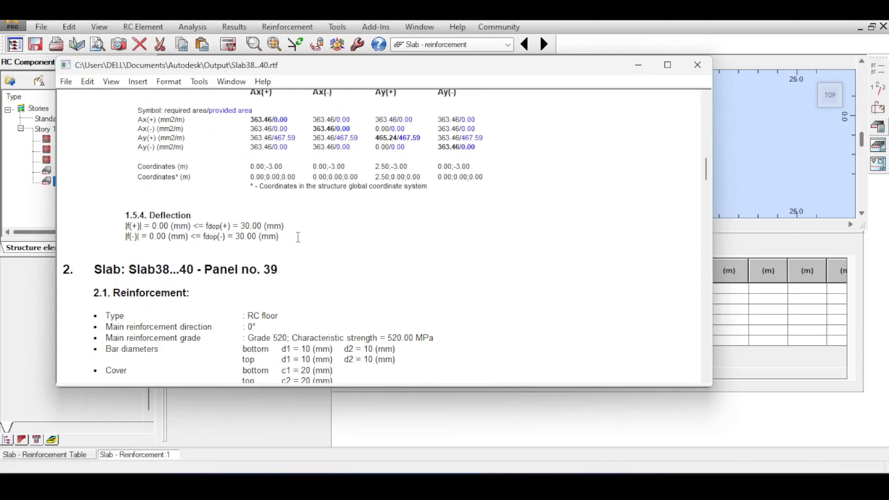
scroll(298, 237, "down", 15)
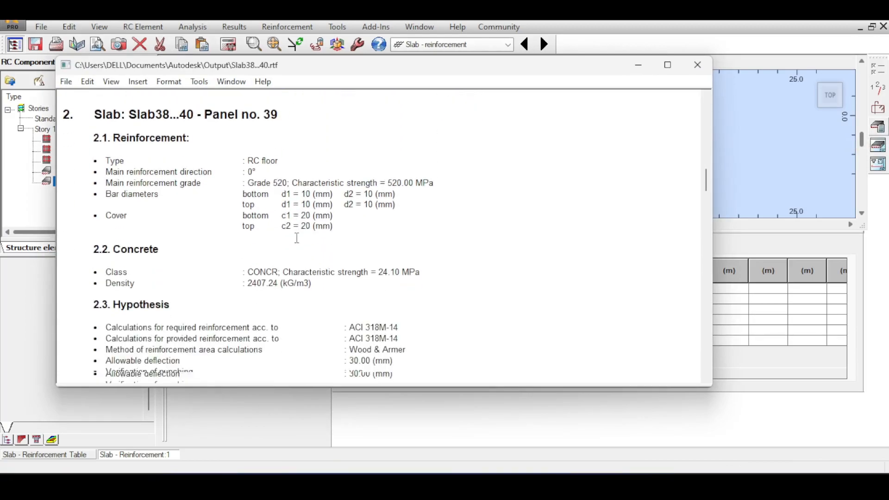
scroll(295, 245, "down", 20)
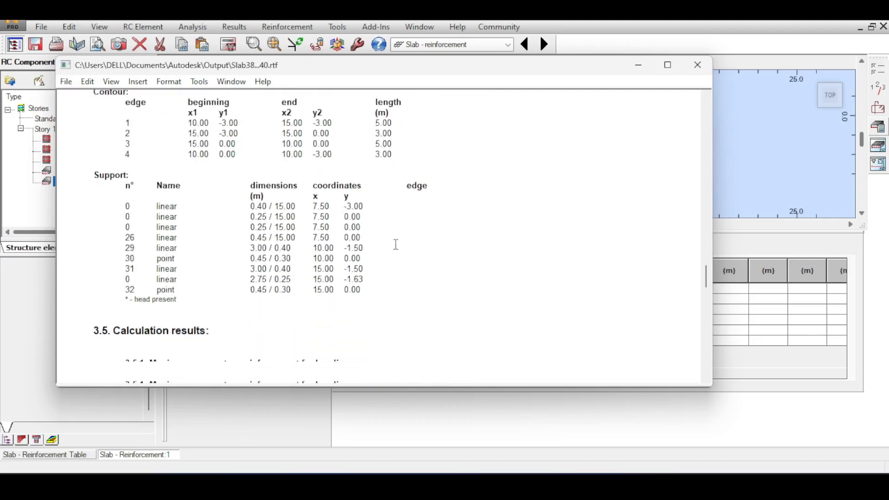
scroll(414, 268, "down", 15)
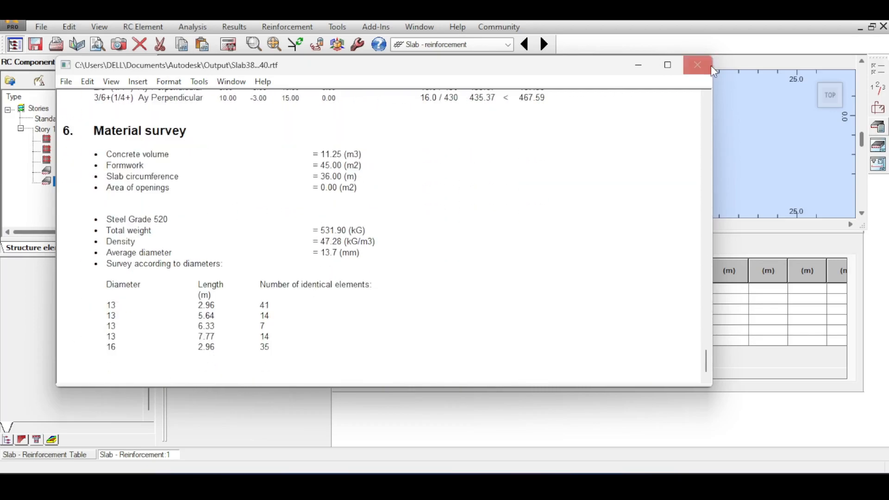
left_click(707, 66)
Open Slab38...40's final drawings, switch from them to Wall41 and review its calculation note through the material survey
left_click(877, 163)
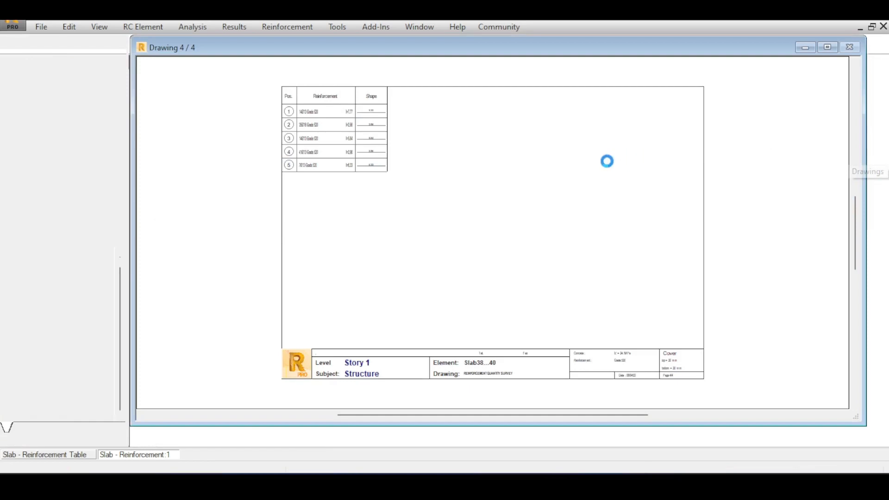
left_click(322, 46)
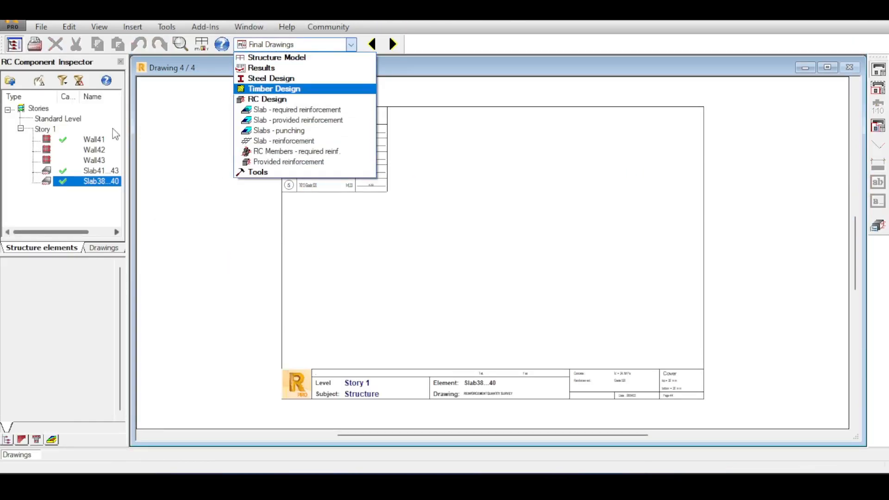
left_click(63, 136)
double_click(65, 140)
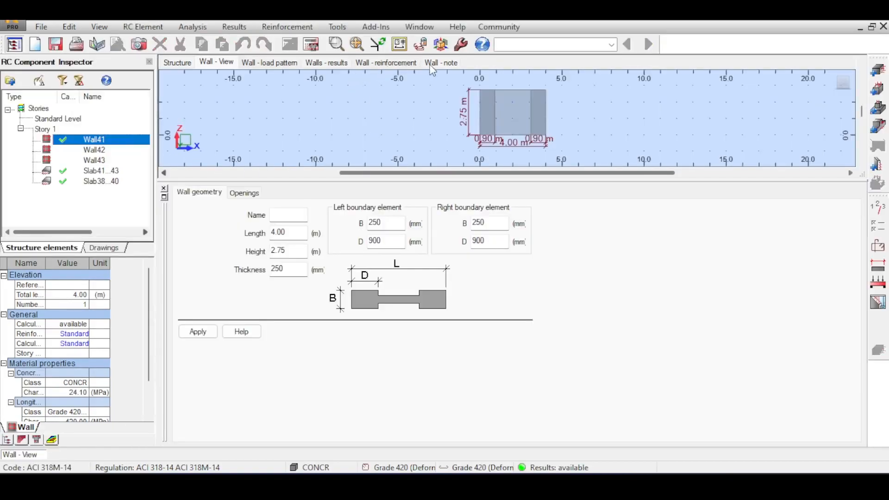
left_click(430, 66)
scroll(462, 248, "down", 15)
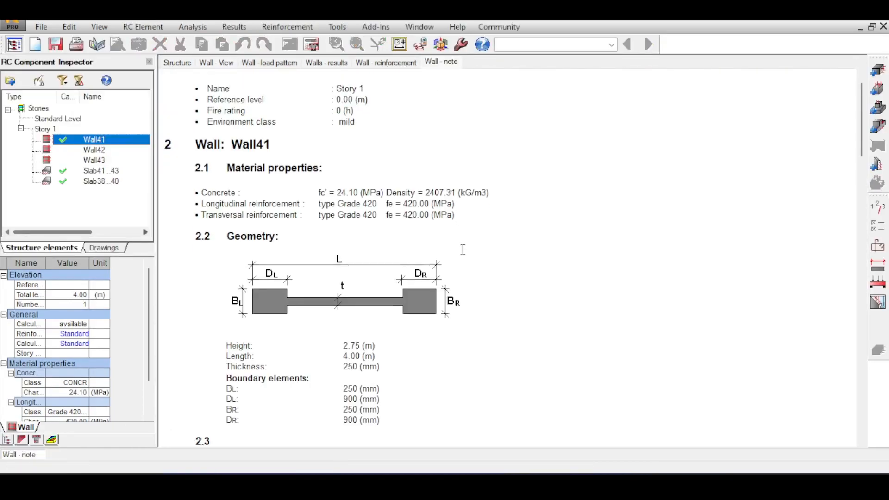
scroll(463, 248, "down", 10)
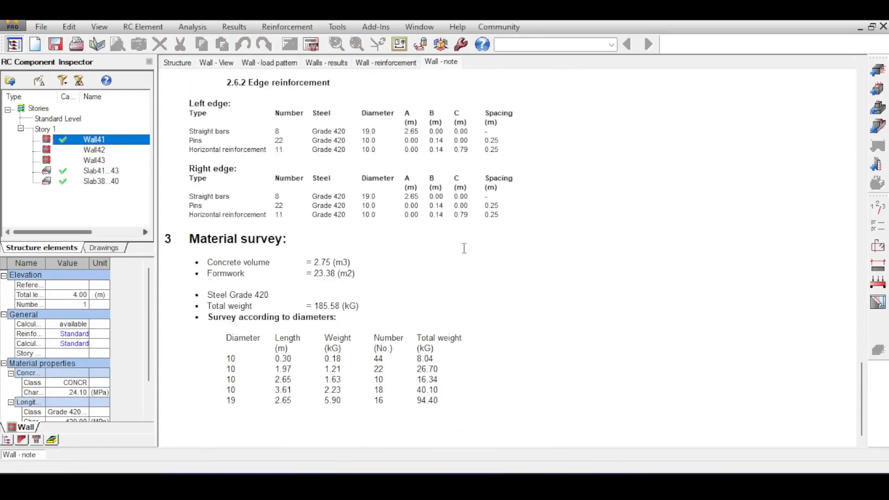
scroll(464, 248, "up", 12)
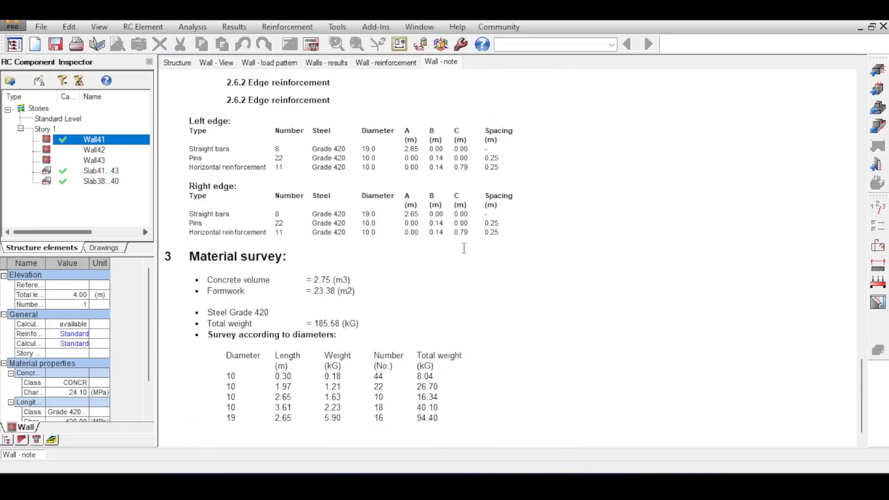
Open Wall41's reinforcement results and generate its final drawings to examine the edge bars at the wall's base
left_click(383, 66)
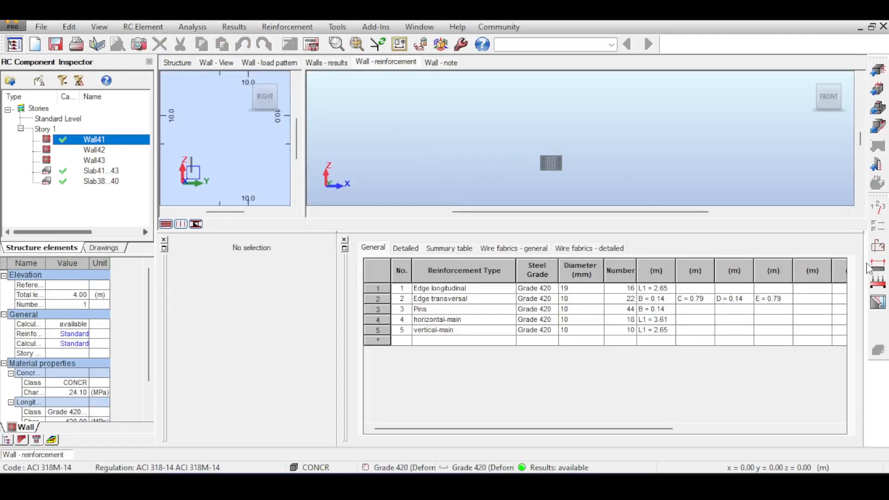
left_click(879, 303)
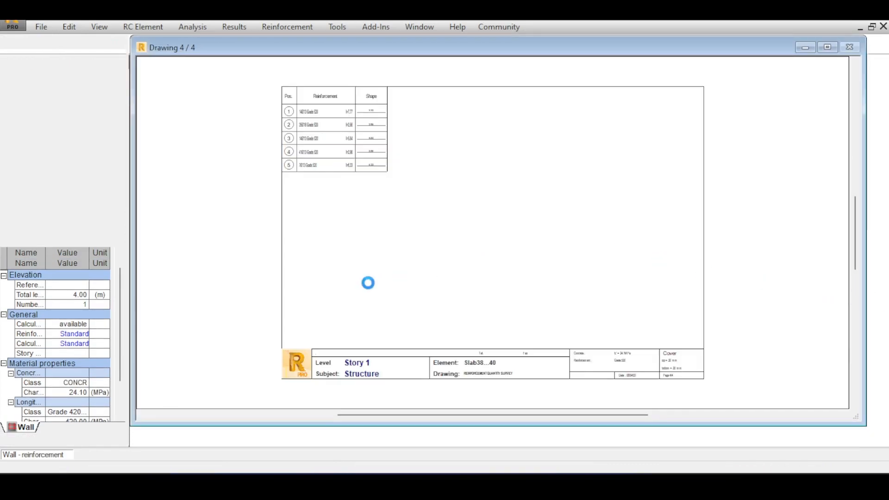
scroll(339, 206, "up", 5)
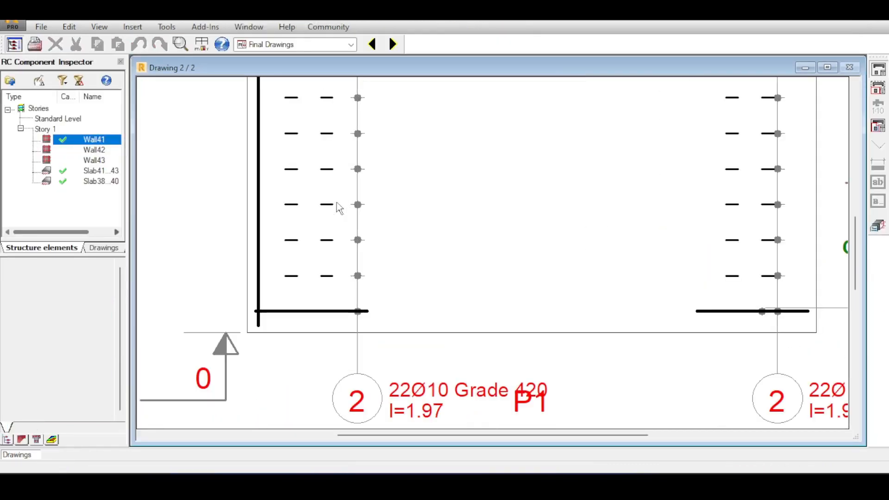
scroll(340, 206, "down", 8)
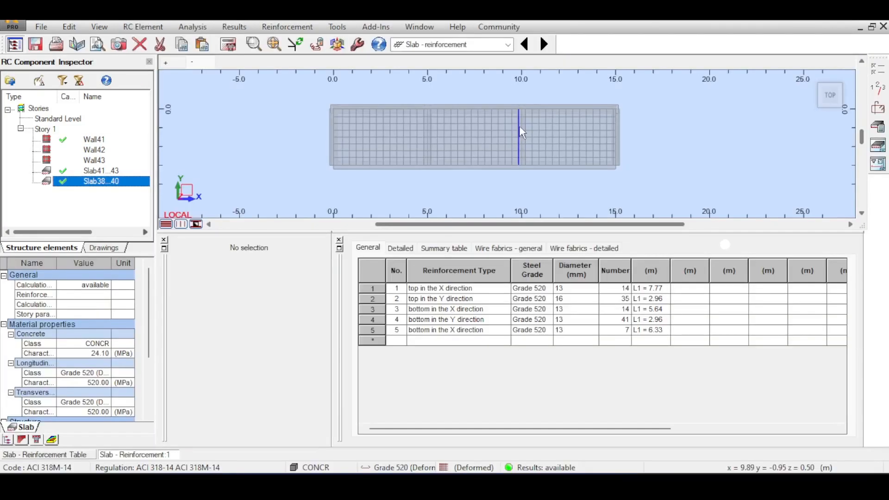